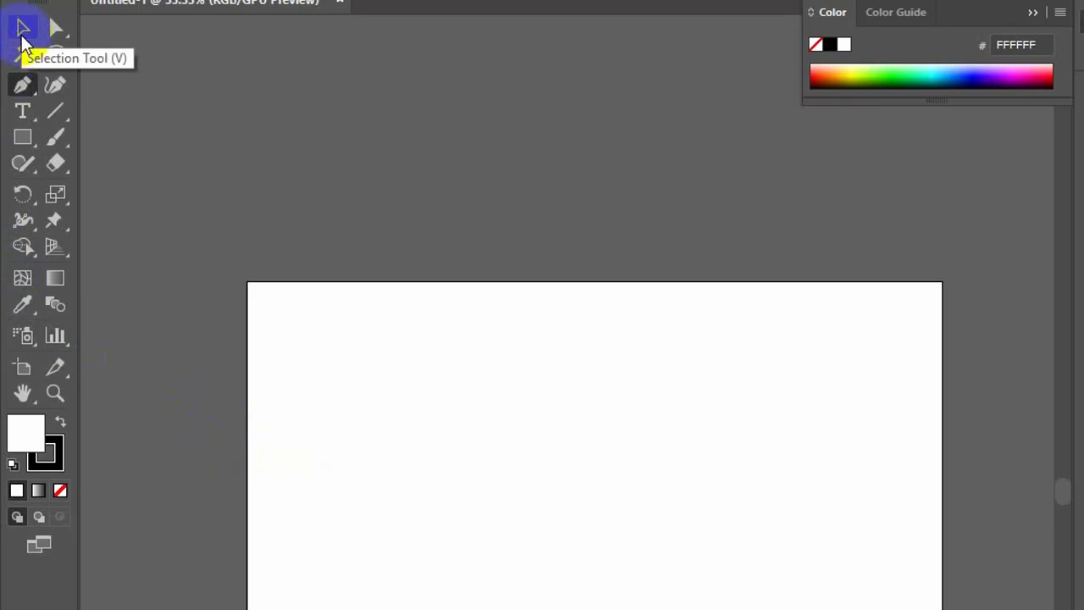
- Draw a white rectangle covering the whole artboard as the sky background
click(22, 136)
mouse_move(248, 283)
mouse_down()
mouse_move(334, 418)
mouse_move(886, 503)
mouse_move(909, 489)
mouse_move(903, 478)
mouse_up()
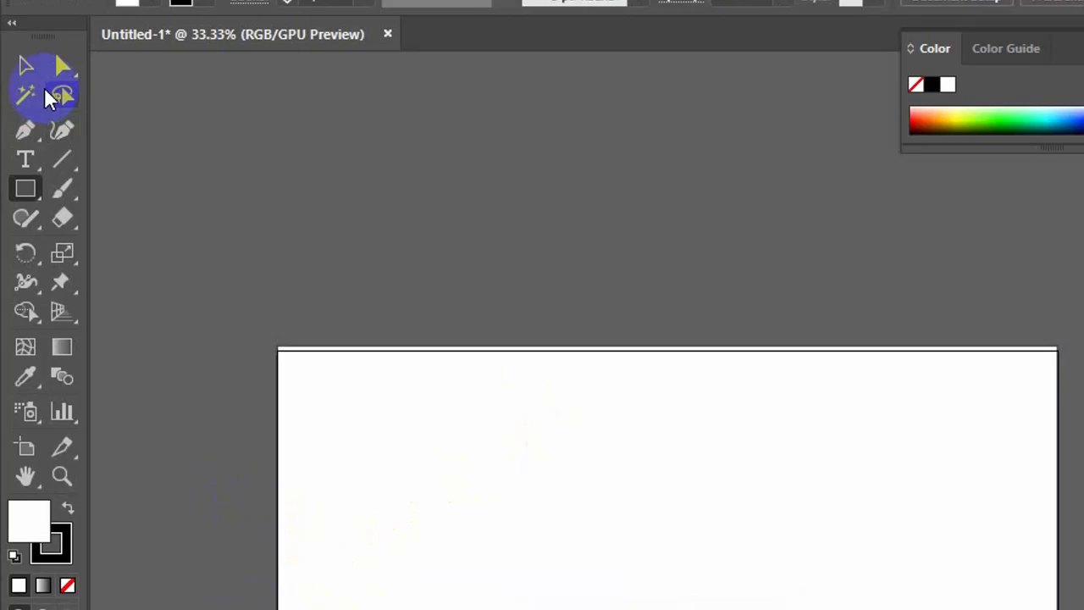
- Draw the farthest mountain range with the Pen tool as a closed shape, with a curved ridge across mid-artboard and straight sides along the artboard edges
click(17, 11)
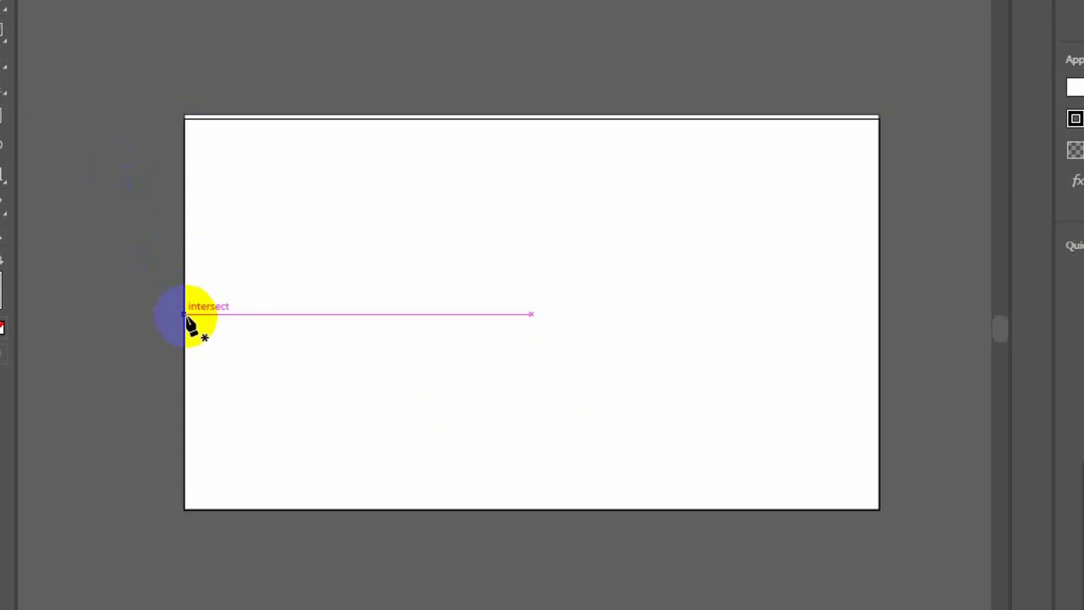
drag(185, 314, 189, 282)
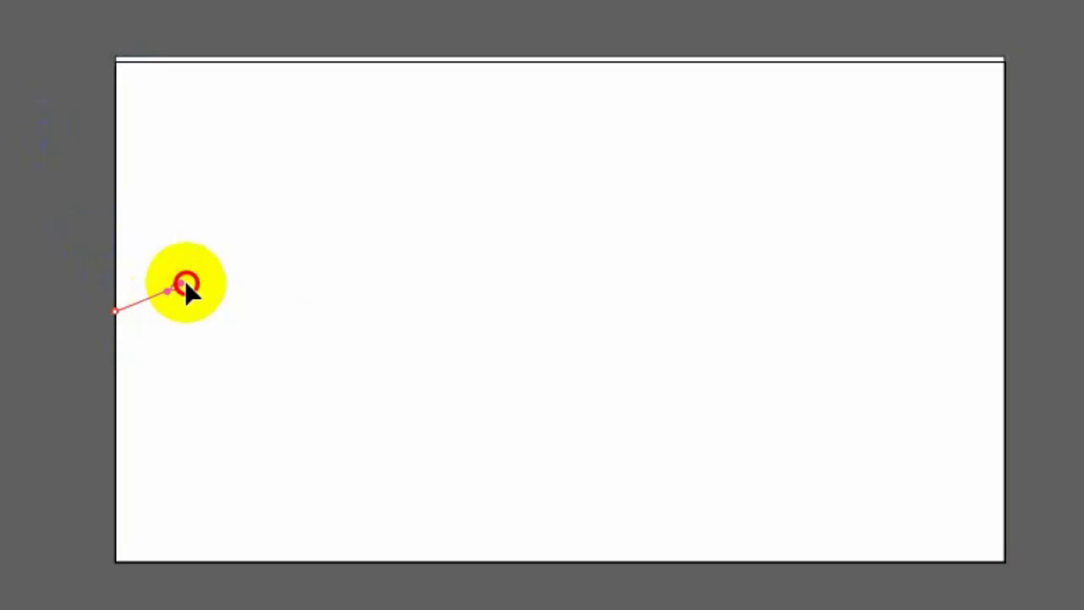
drag(232, 265, 298, 247)
drag(345, 247, 372, 254)
drag(417, 270, 426, 271)
drag(516, 308, 576, 311)
drag(638, 319, 646, 319)
drag(676, 310, 742, 283)
drag(842, 242, 853, 239)
drag(922, 223, 978, 243)
drag(1003, 283, 1002, 288)
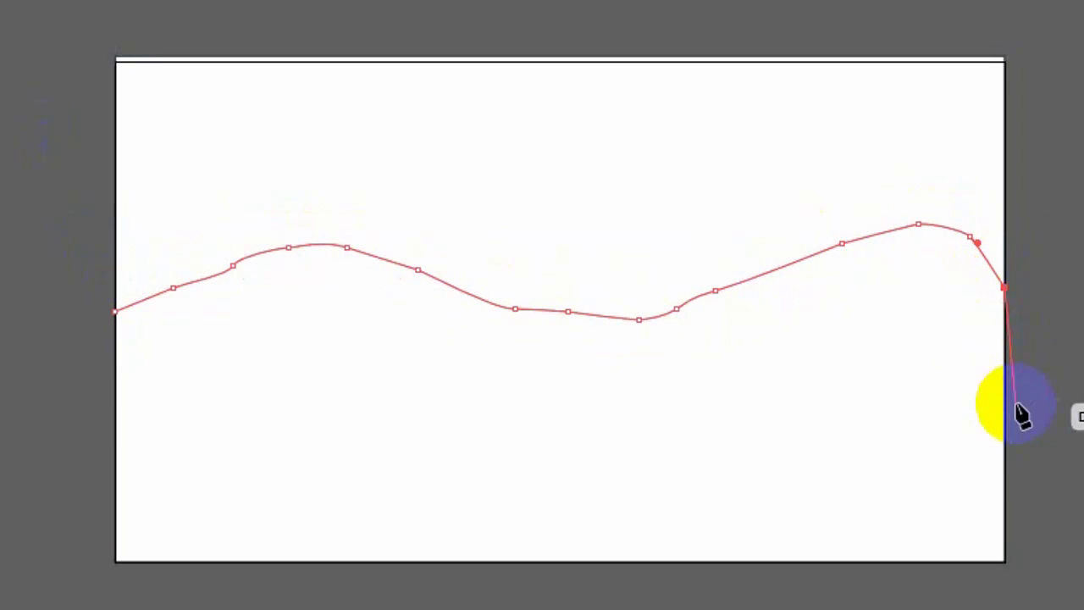
click(1003, 560)
click(114, 560)
click(115, 312)
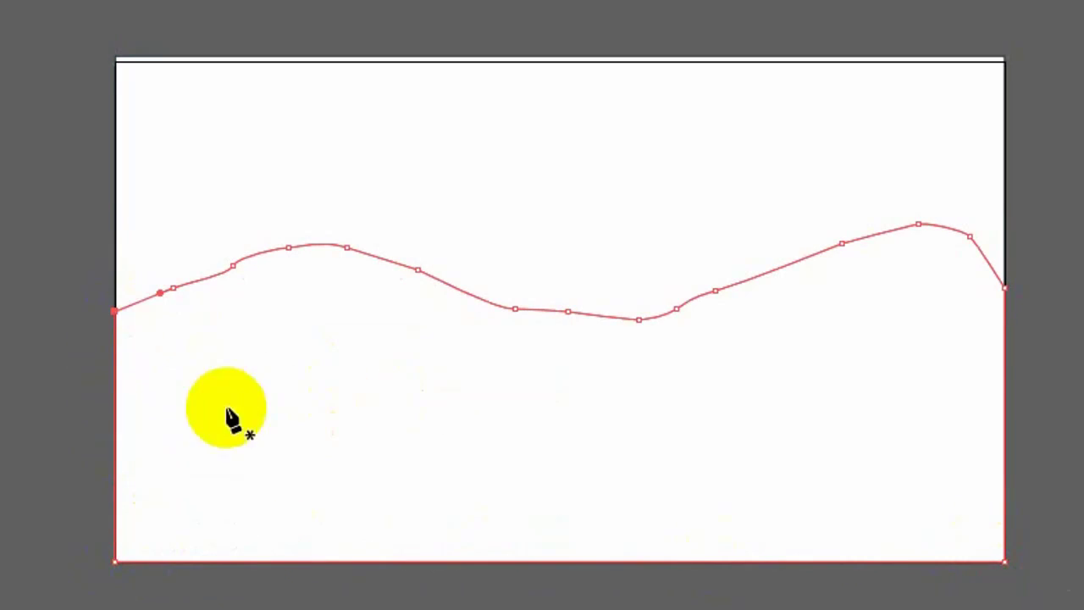
- Draw a second closed mountain shape in front, peaking in the left third and sloping down to the artboard's lower right edge
drag(188, 356, 204, 348)
click(323, 302)
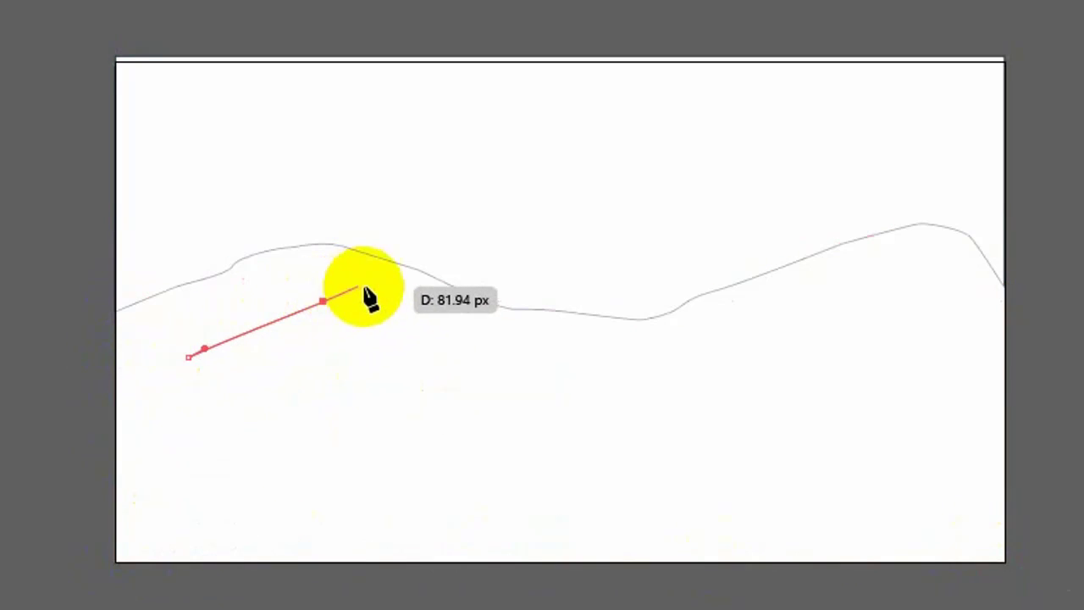
drag(391, 284, 401, 287)
drag(412, 308, 415, 316)
drag(437, 332, 445, 333)
drag(463, 340, 522, 372)
drag(583, 385, 605, 392)
drag(680, 401, 685, 402)
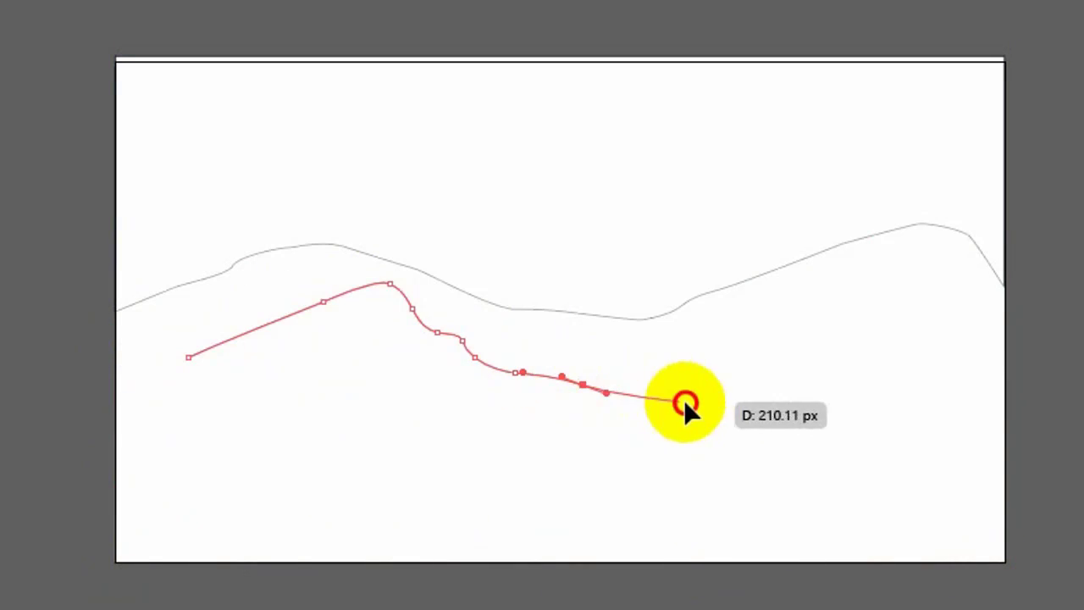
drag(767, 409, 785, 416)
drag(863, 442, 895, 443)
drag(943, 443, 958, 448)
click(1001, 465)
click(1003, 560)
click(114, 561)
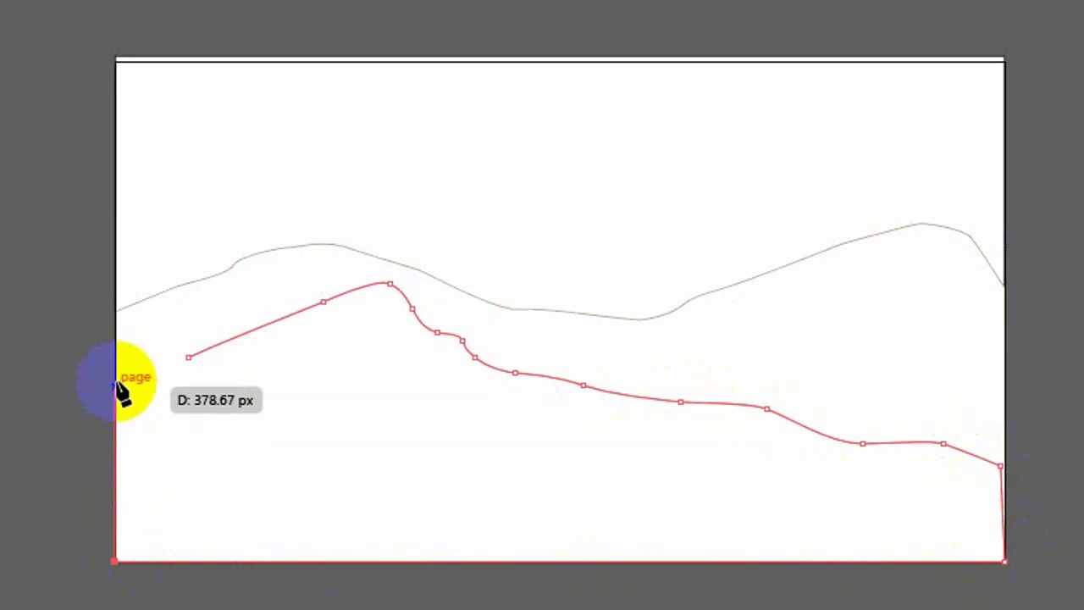
click(114, 380)
click(188, 356)
click(114, 431)
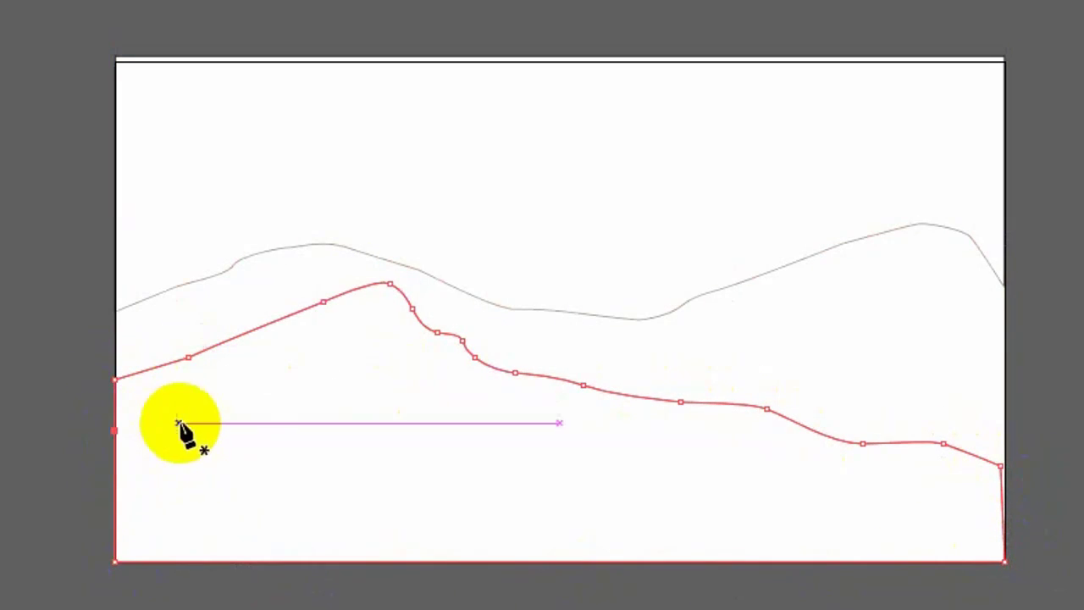
- Draw a third closed mountain shape with a rounded peak on the left and a broad hill on the right, reaching the artboard's bottom edge
drag(180, 422, 211, 413)
drag(243, 394, 252, 385)
click(280, 356)
drag(322, 356, 342, 370)
drag(384, 401, 400, 408)
drag(456, 410, 464, 406)
drag(527, 384, 534, 381)
drag(585, 367, 616, 363)
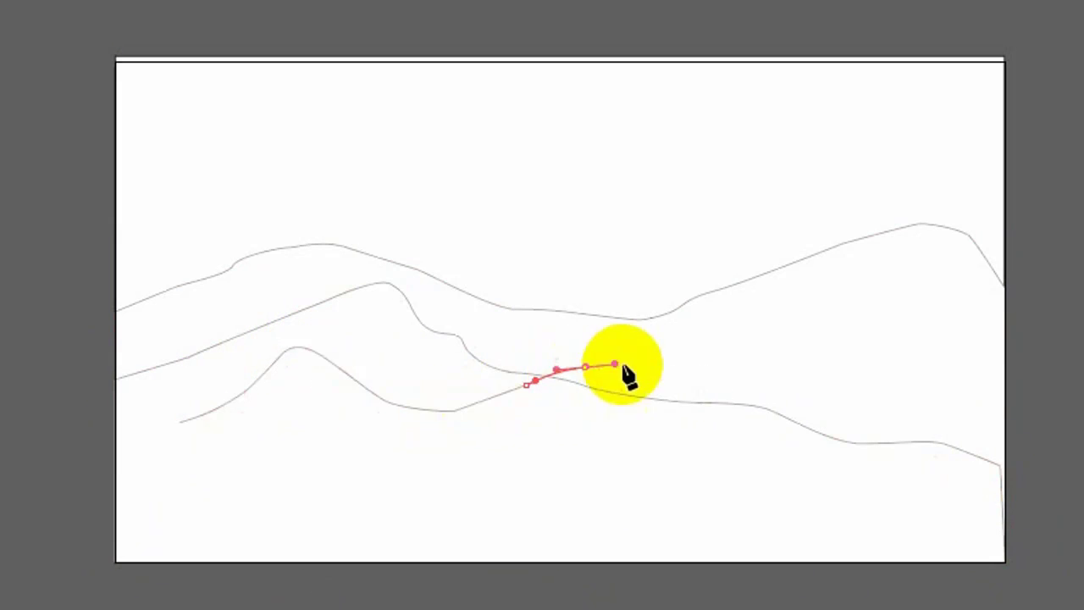
drag(703, 361, 720, 358)
drag(801, 327, 818, 320)
drag(878, 311, 968, 344)
drag(995, 394, 999, 402)
click(1005, 423)
click(1005, 561)
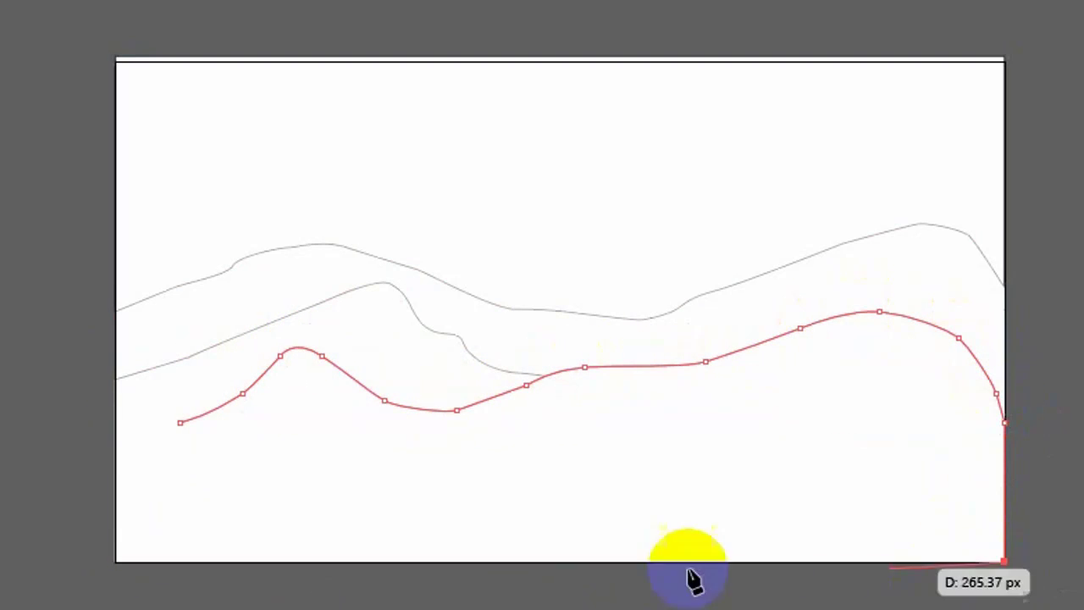
click(114, 560)
click(114, 436)
click(179, 422)
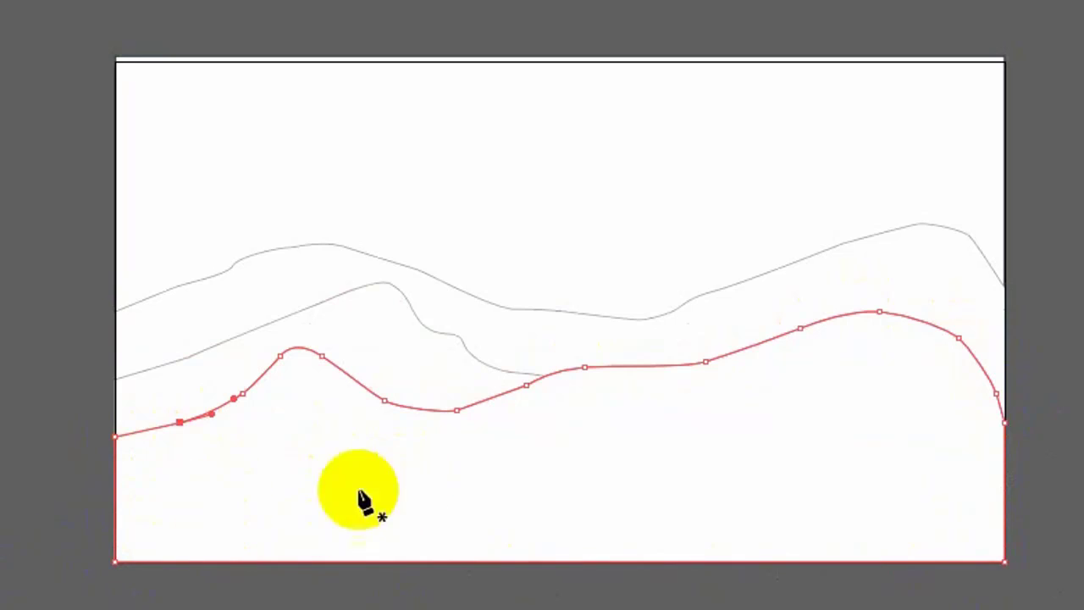
- Draw a fourth, lower closed hill shape with a small bump left of centre and a wider rise on the right
drag(195, 473, 208, 472)
drag(304, 452, 322, 447)
drag(367, 431, 452, 431)
drag(459, 437, 471, 438)
click(515, 445)
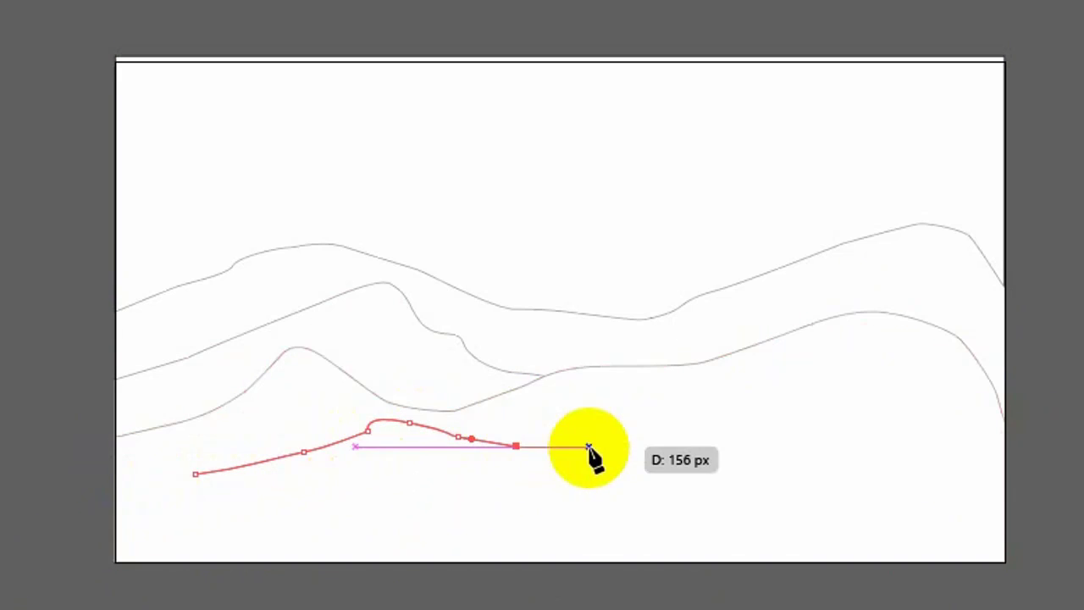
drag(617, 427, 638, 424)
drag(712, 405, 723, 403)
drag(793, 383, 822, 389)
drag(864, 405, 885, 410)
drag(939, 429, 953, 433)
click(1005, 466)
click(1004, 562)
click(116, 562)
click(116, 485)
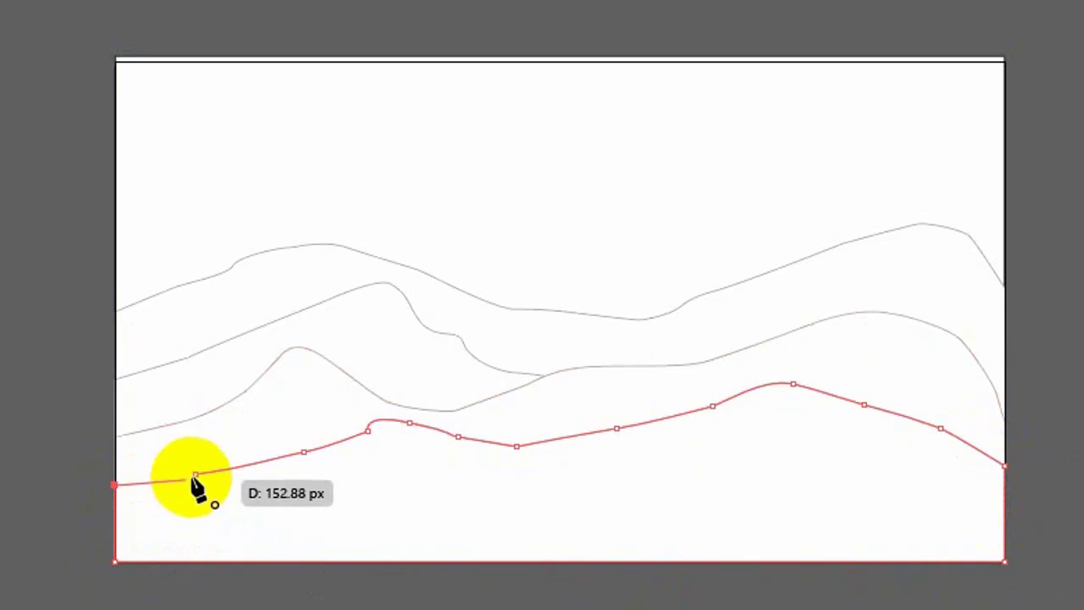
click(195, 474)
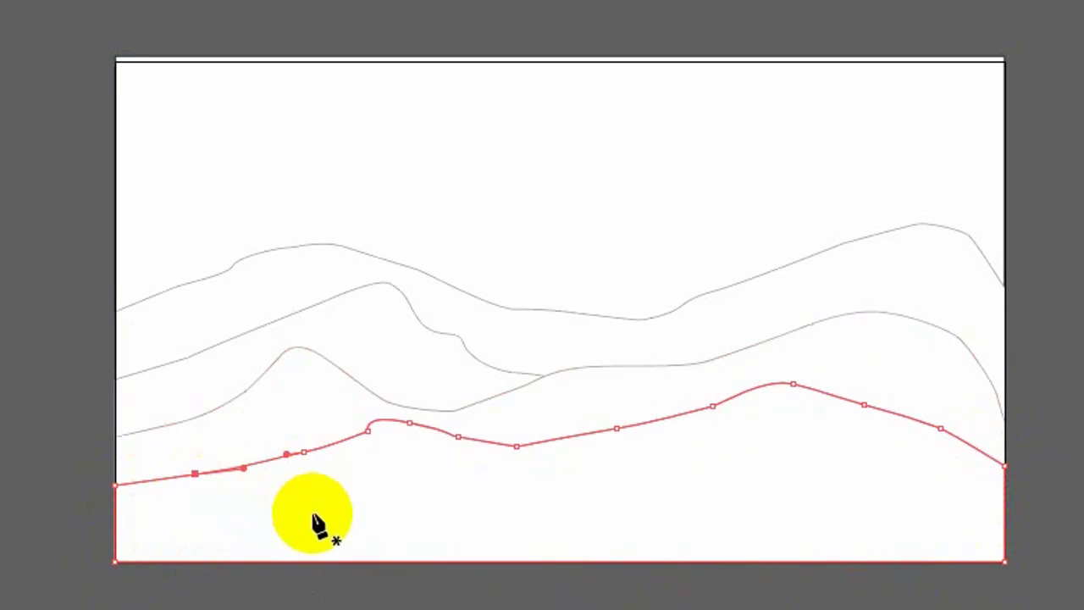
- Draw the closed foreground hill along the artboard's bottom, dipping in the middle and rising on the right
click(116, 461)
drag(205, 494, 236, 498)
drag(362, 514, 372, 514)
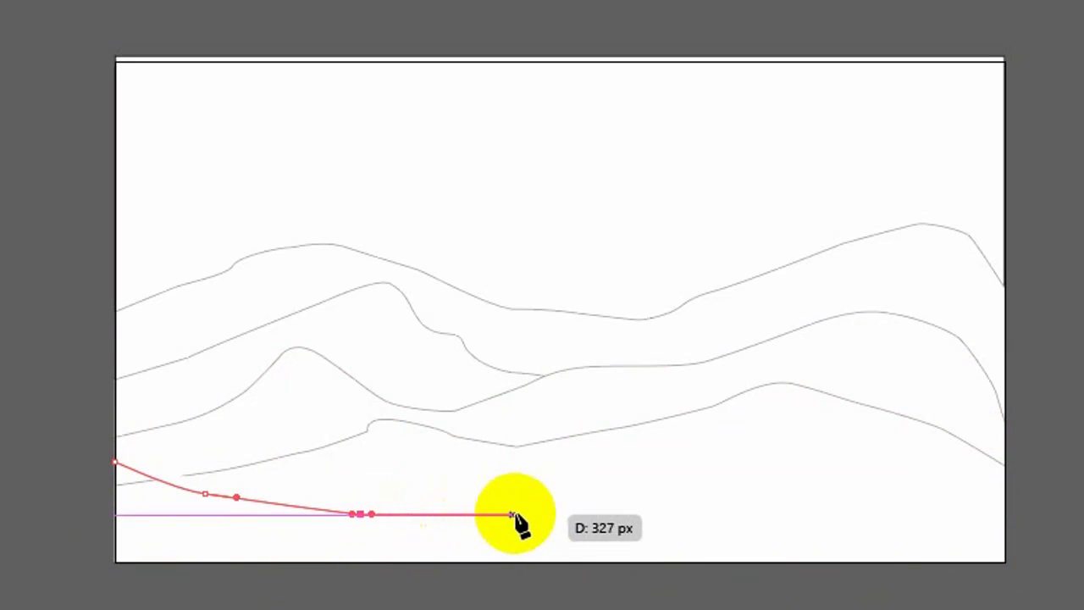
drag(535, 514, 620, 511)
drag(749, 496, 754, 494)
drag(871, 462, 887, 457)
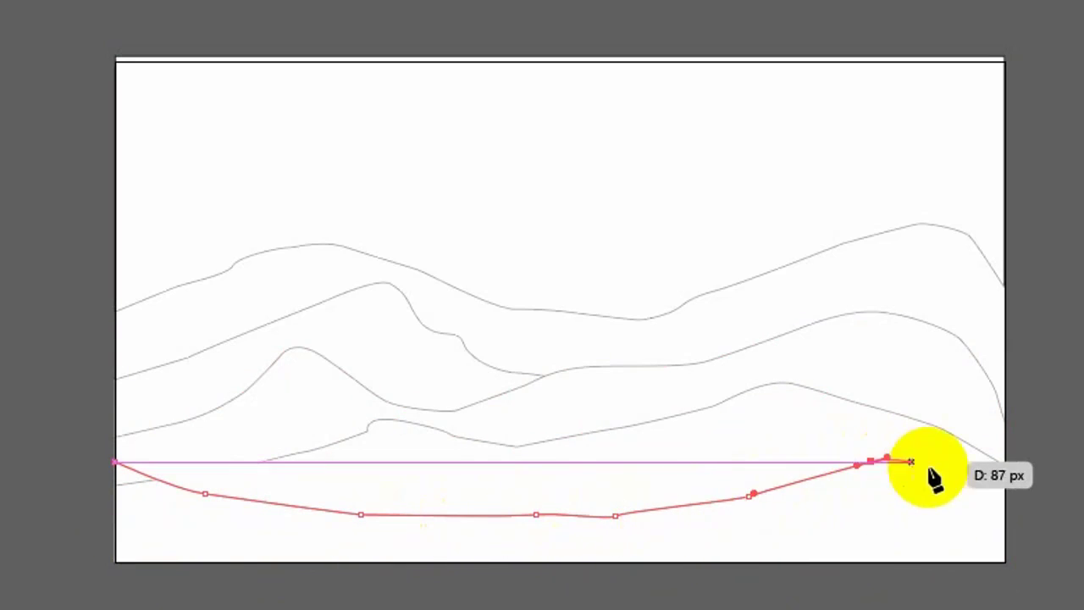
click(1001, 488)
click(1004, 561)
click(115, 562)
click(115, 461)
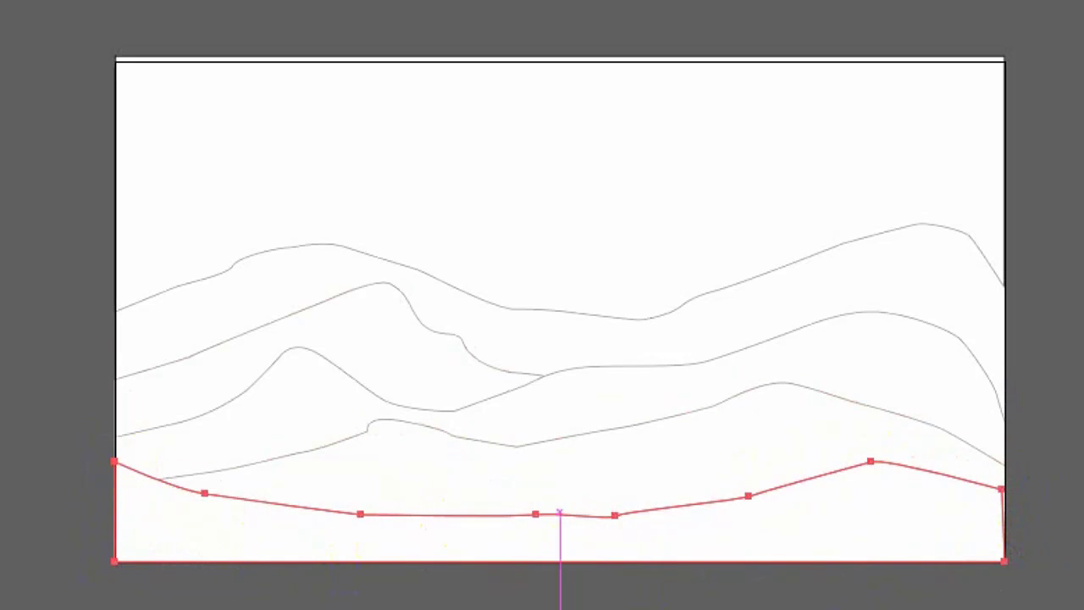
- Fill the sky rectangle with a vertical linear gradient, black at the top fading to white at the farthest ridge
key(a)
click(478, 160)
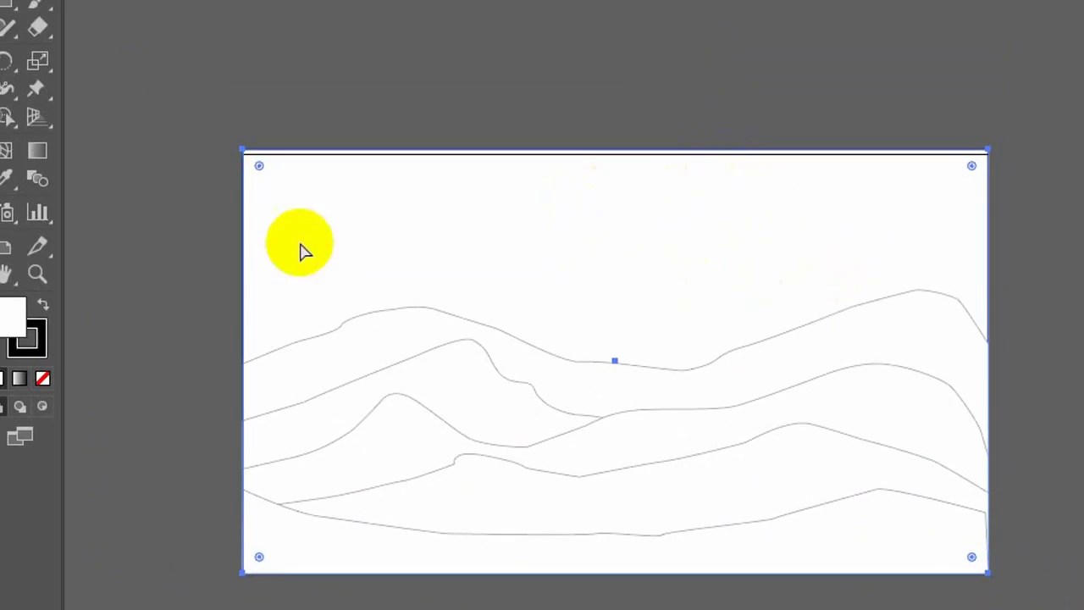
click(40, 385)
mouse_move(577, 214)
mouse_down()
mouse_move(593, 259)
mouse_move(588, 221)
mouse_move(587, 302)
mouse_move(600, 326)
mouse_move(598, 177)
mouse_up()
click(58, 162)
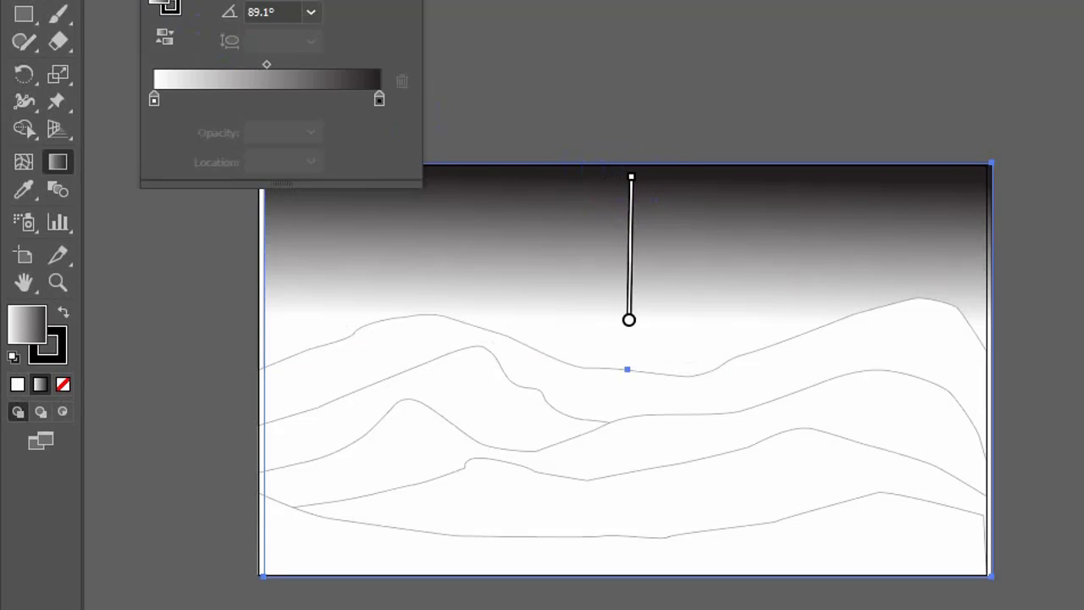
click(57, 0)
click(58, 162)
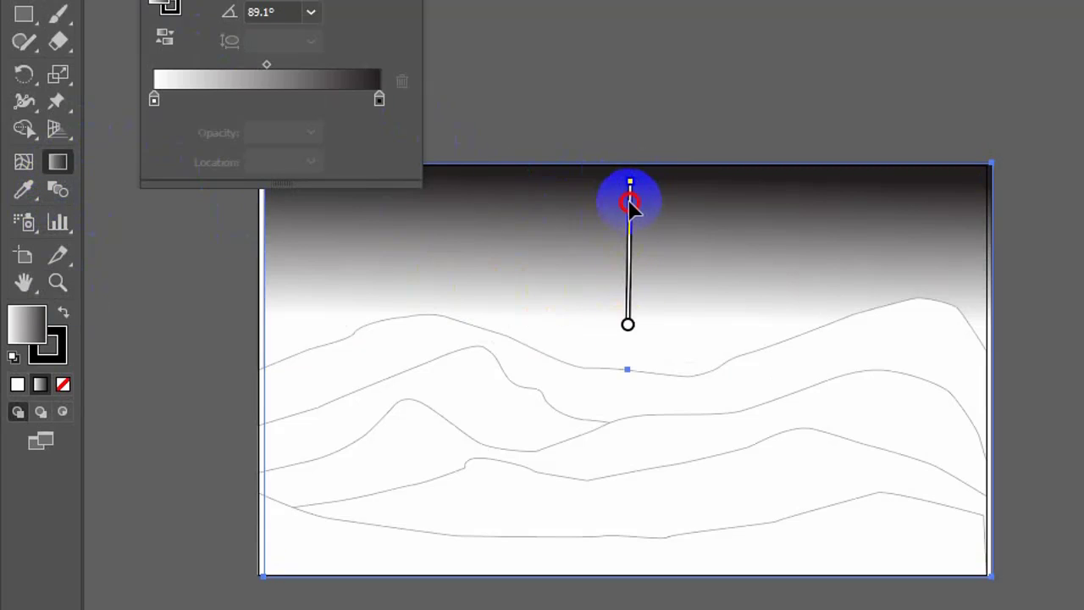
drag(629, 203, 627, 174)
click(627, 339)
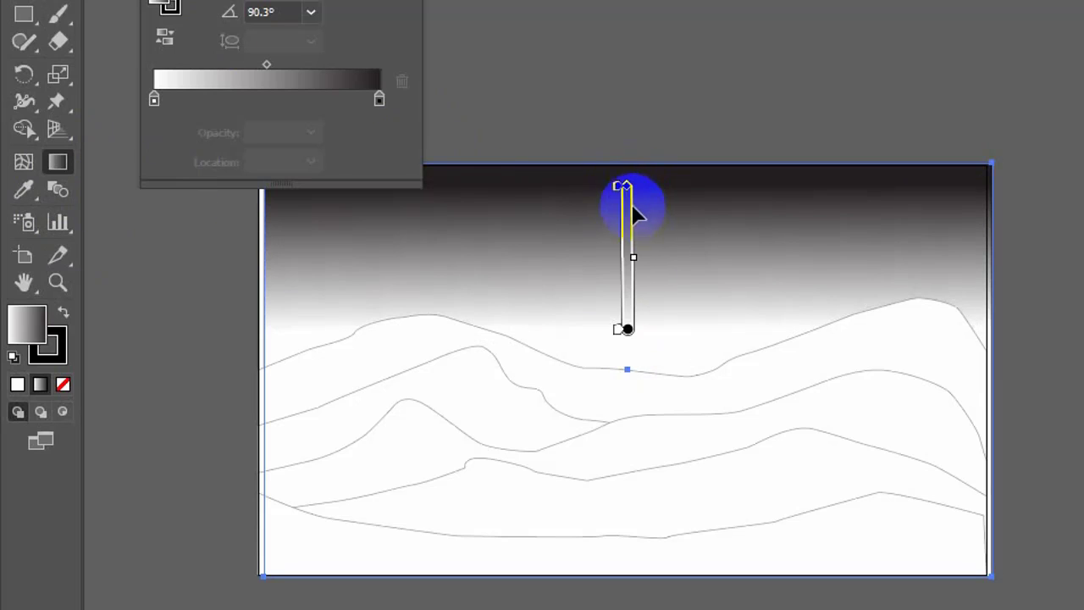
- Change the sky gradient's dark stop to orange FB8D52
double_click(622, 190)
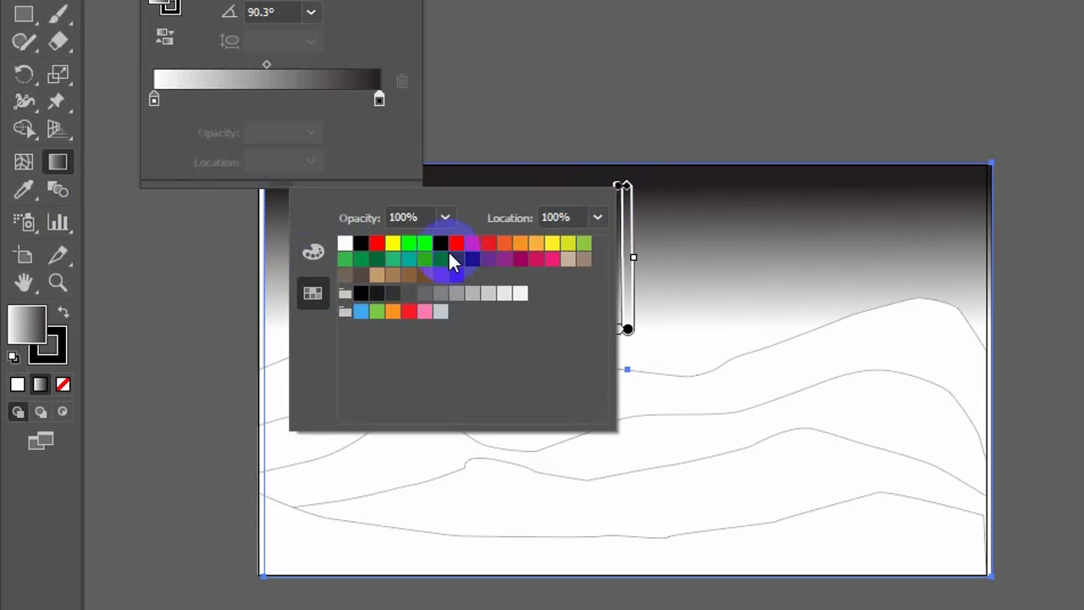
click(520, 245)
click(537, 246)
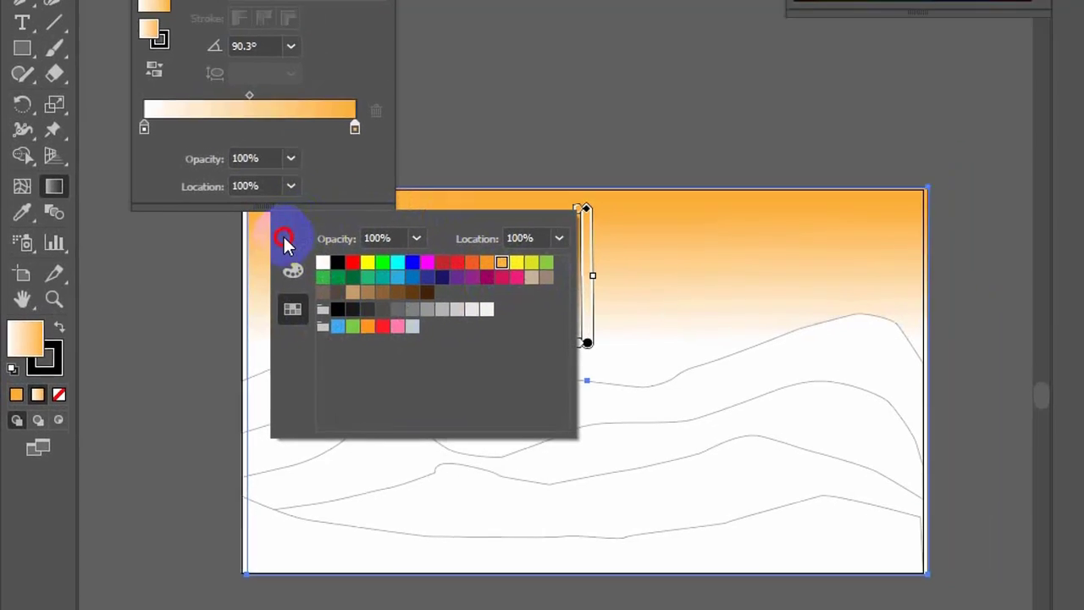
click(312, 252)
drag(435, 326, 429, 326)
click(407, 355)
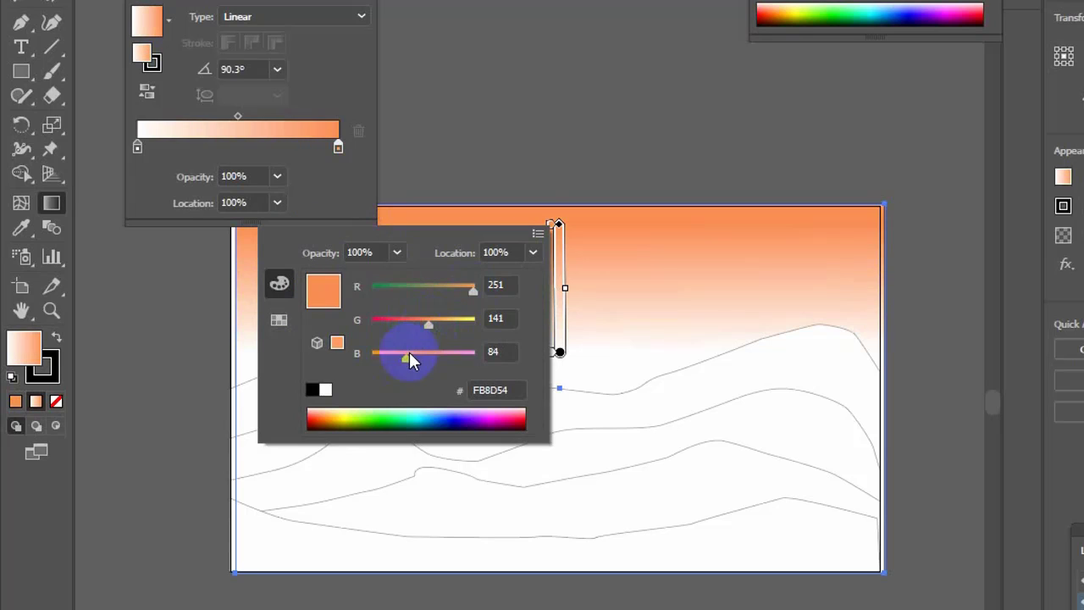
click(332, 197)
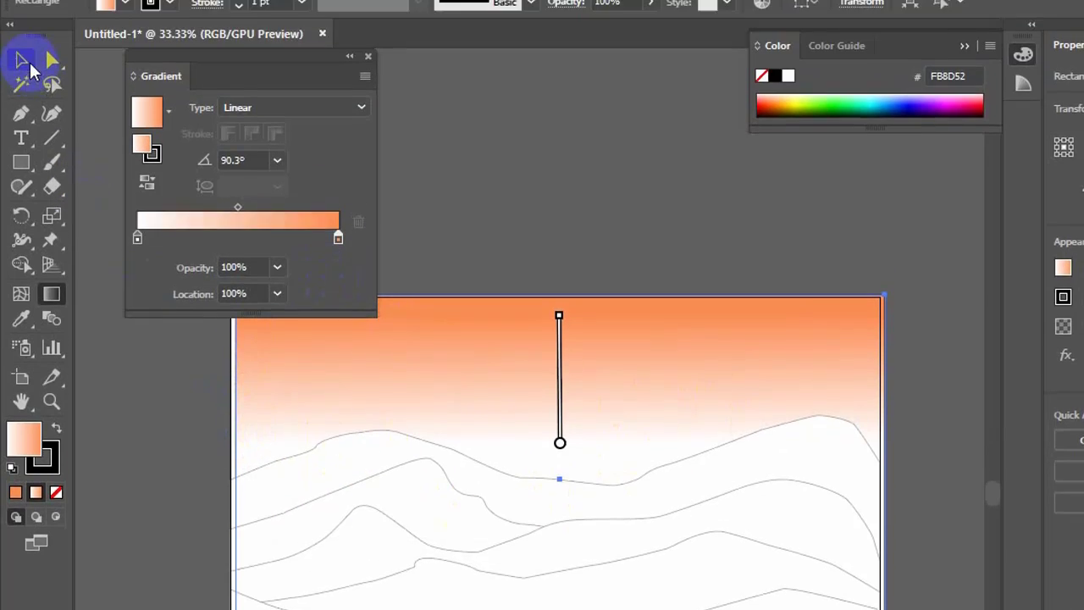
- Fill the farthest mountain range with light beige EADBBE
click(23, 58)
click(328, 357)
double_click(25, 351)
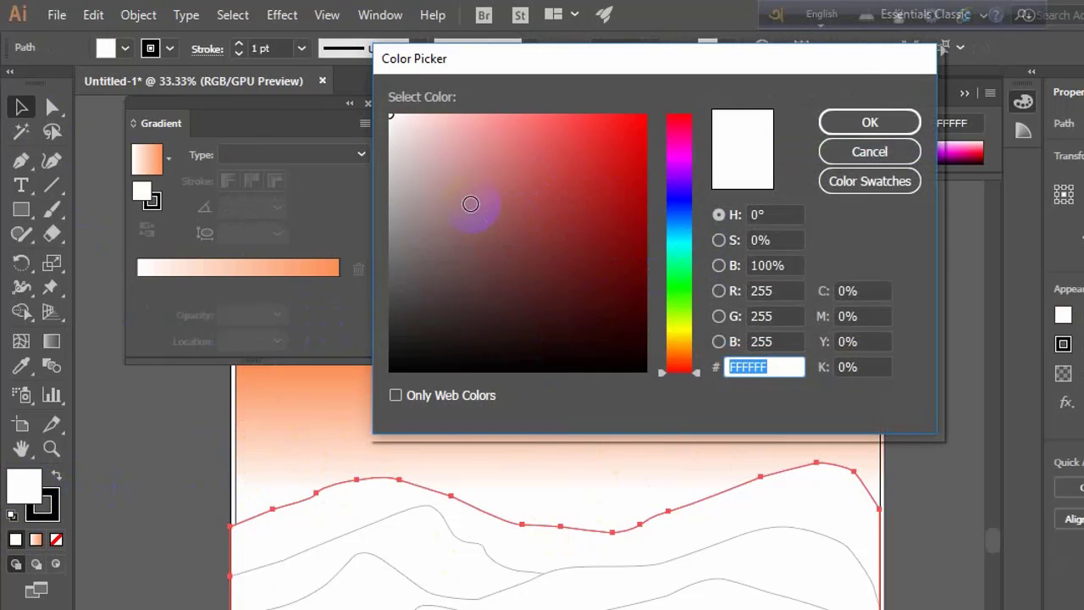
drag(408, 165, 414, 150)
drag(678, 335, 668, 346)
drag(452, 174, 439, 133)
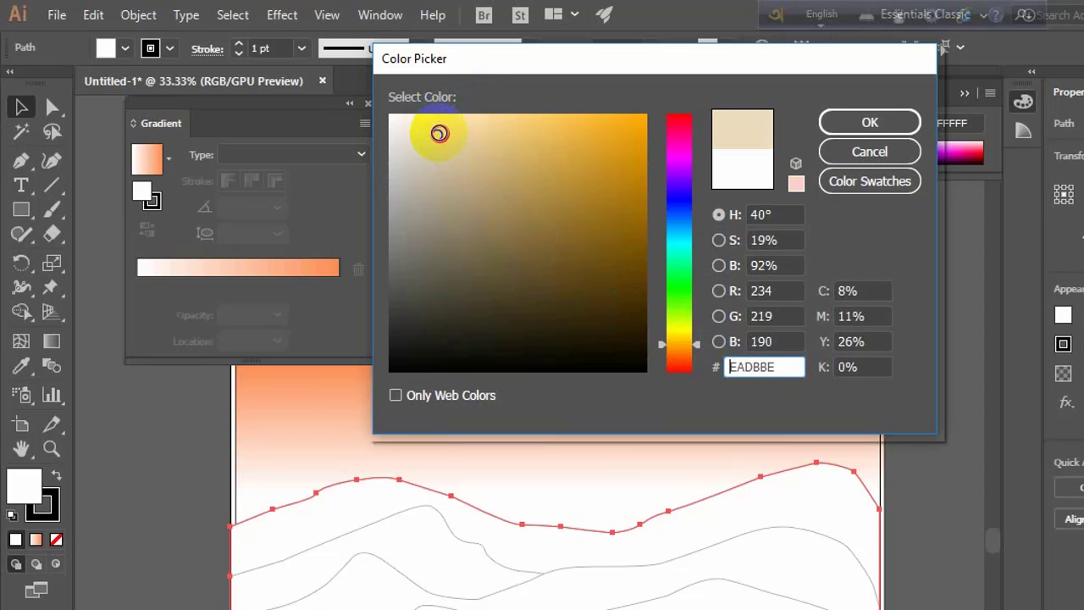
click(865, 119)
- Remove the stroke from the farthest mountain range
click(309, 566)
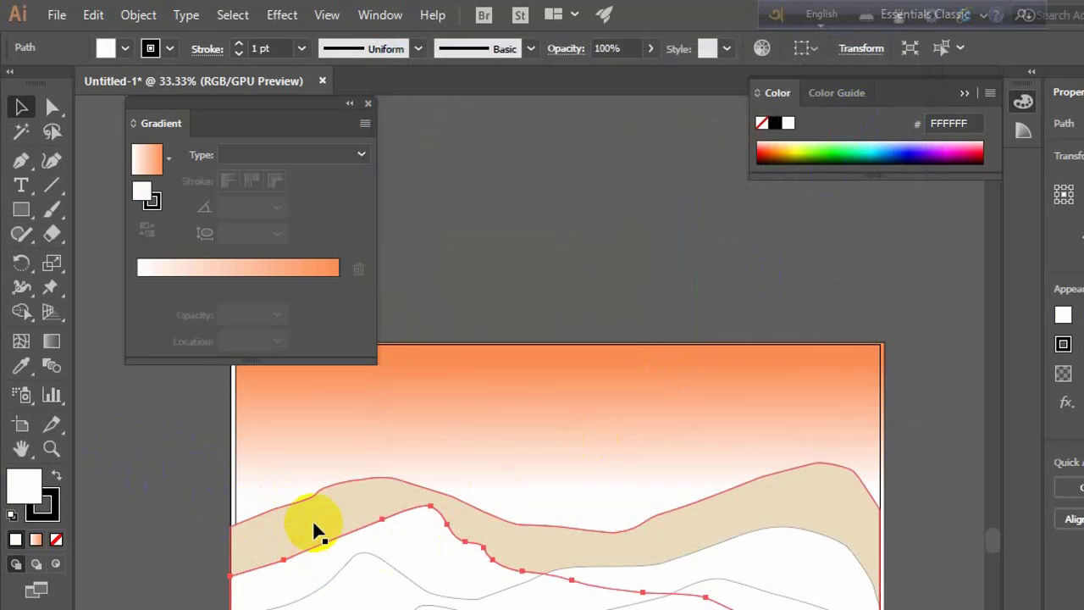
click(313, 523)
click(1063, 344)
click(795, 394)
- Fill the second mountain shape with the tan colour D1AF93
click(230, 556)
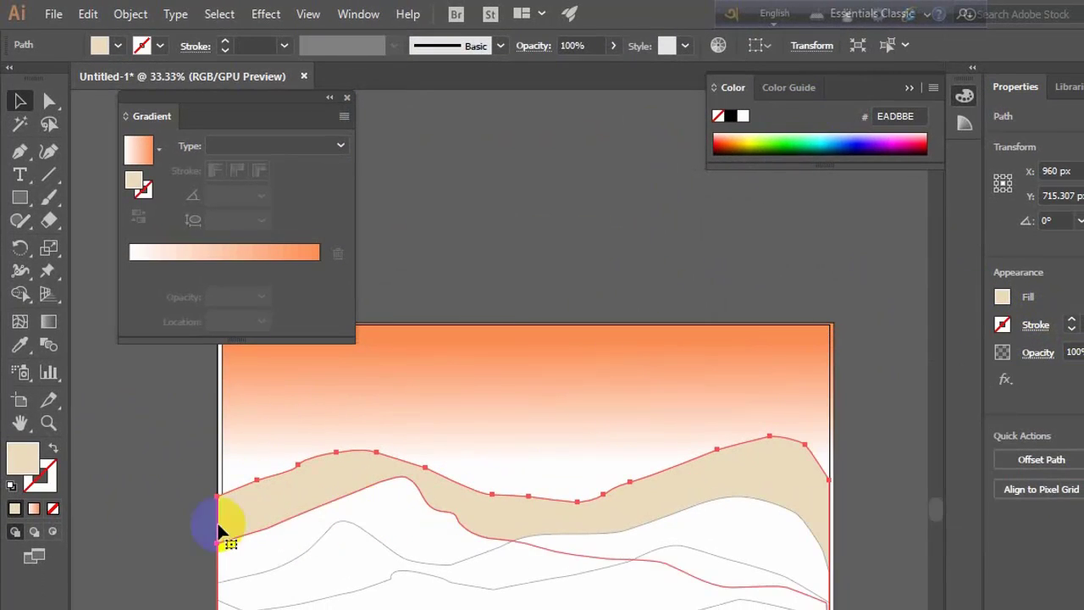
click(242, 564)
double_click(22, 458)
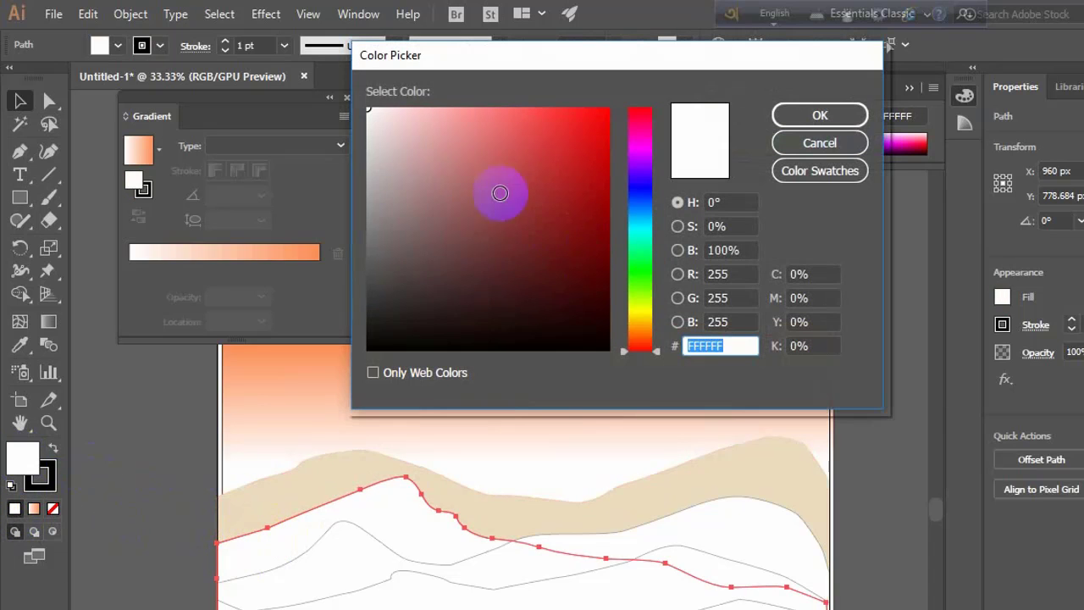
click(641, 324)
drag(641, 331, 641, 336)
click(434, 172)
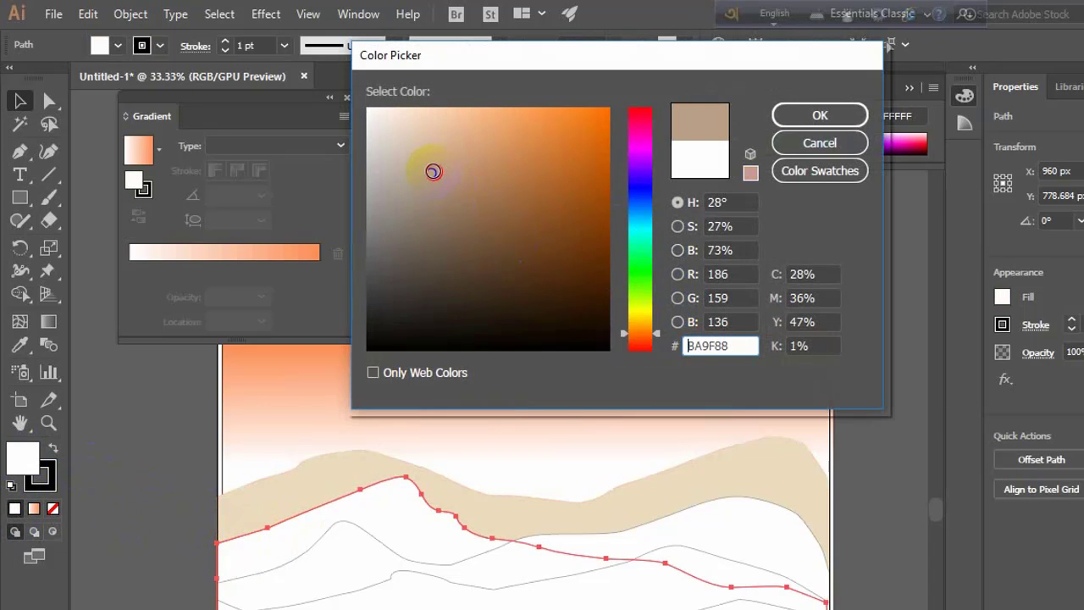
key(Return)
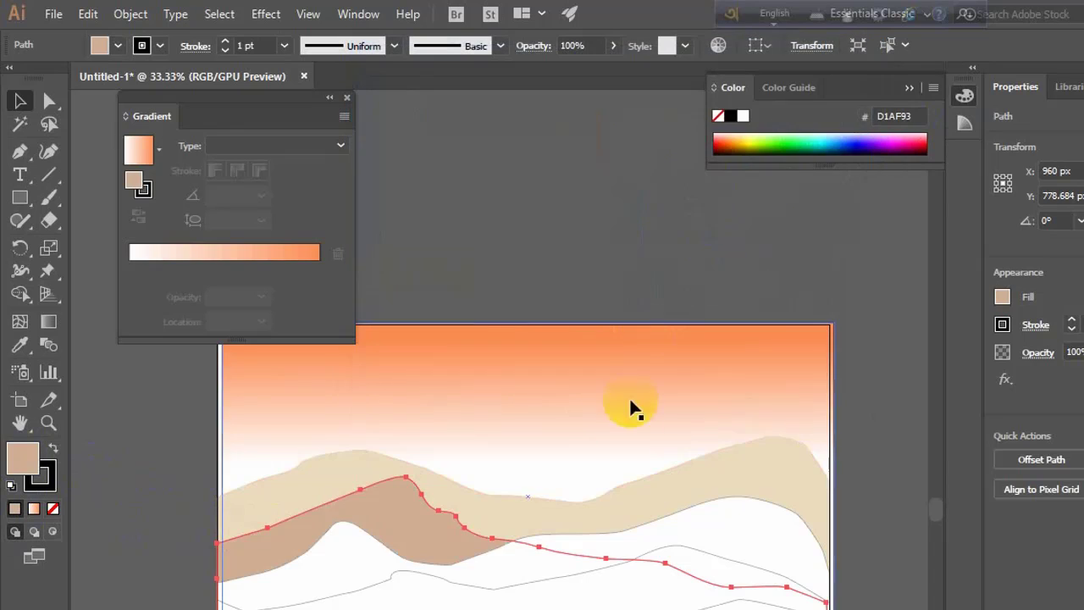
- Fill the third mountain shape with the medium brown A08768
click(280, 588)
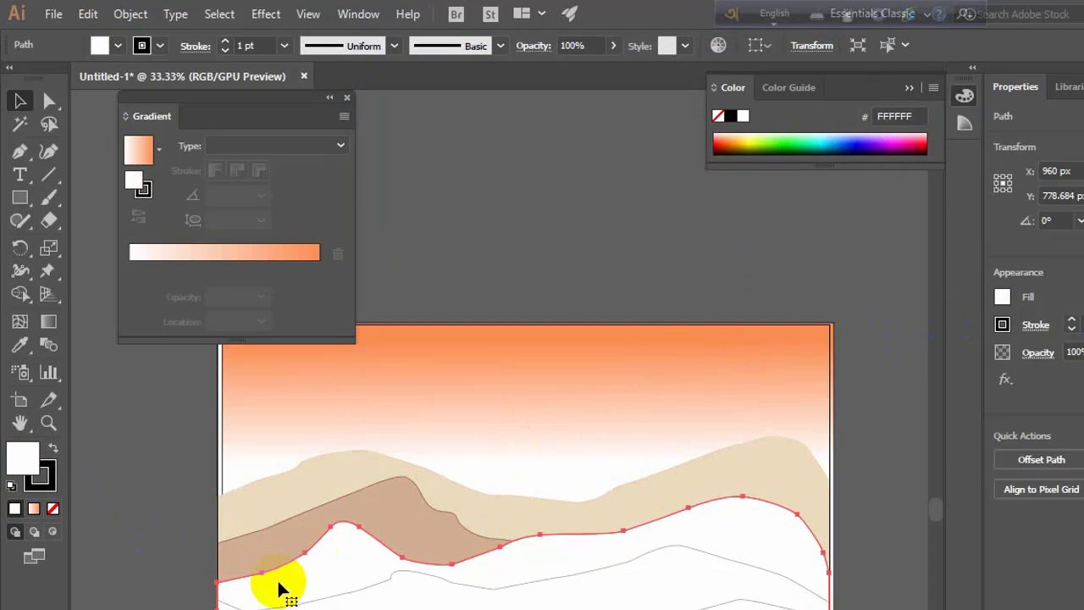
double_click(23, 458)
click(628, 325)
drag(628, 328, 629, 330)
click(452, 208)
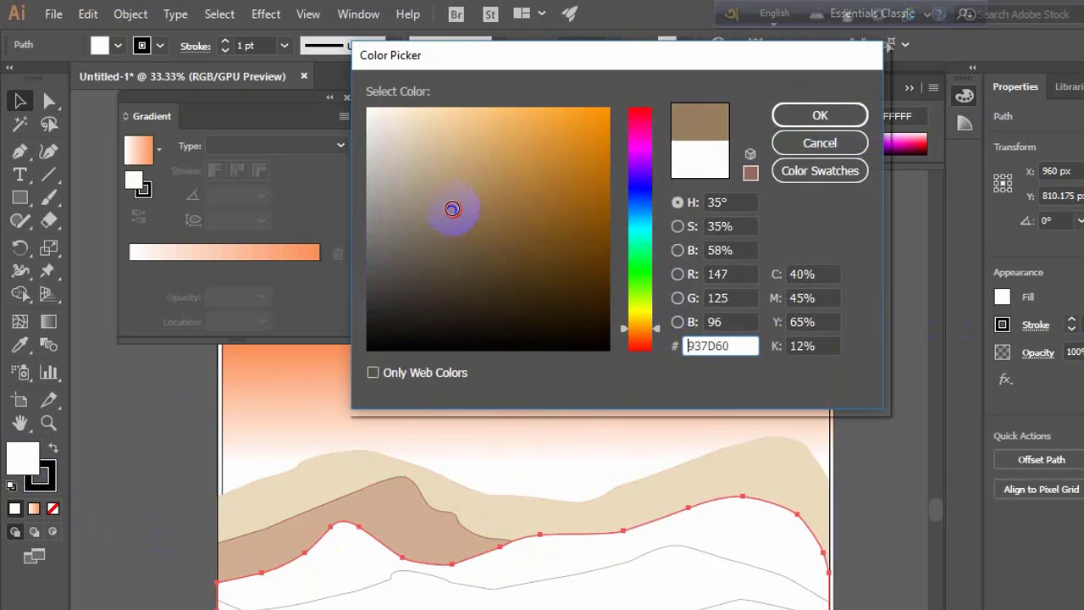
click(819, 115)
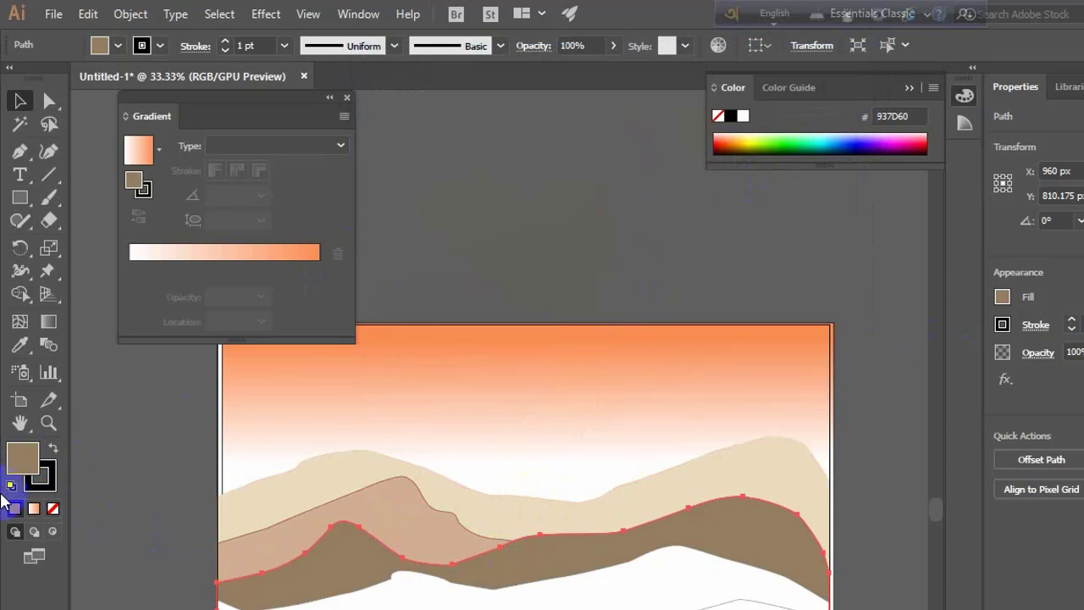
double_click(23, 459)
click(819, 115)
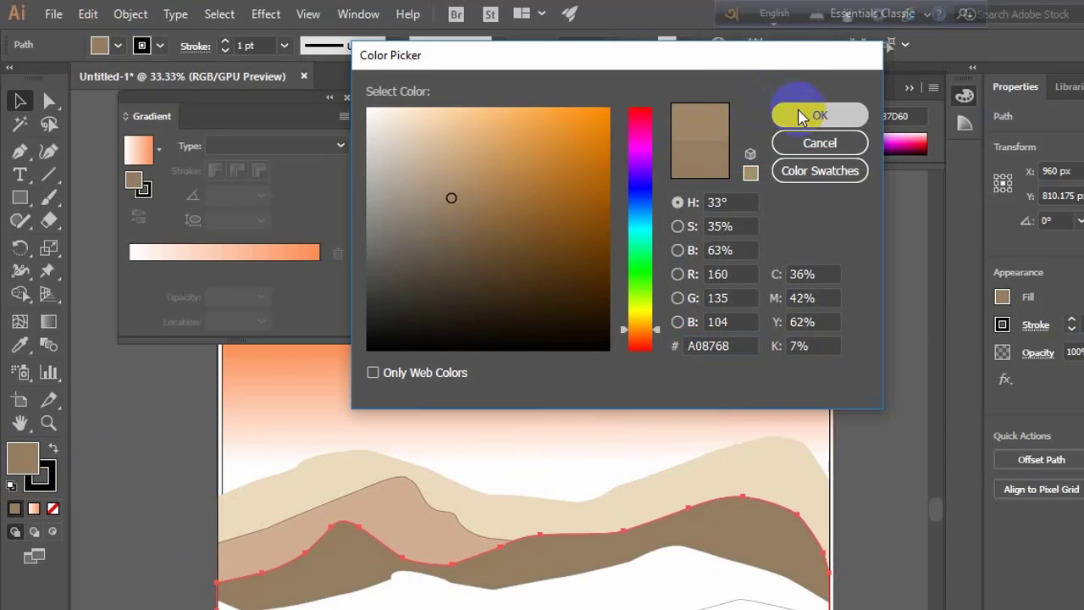
- Fill the fourth mountain shape with brown 725533 and the nearest one with dark brown 3F280B
click(375, 593)
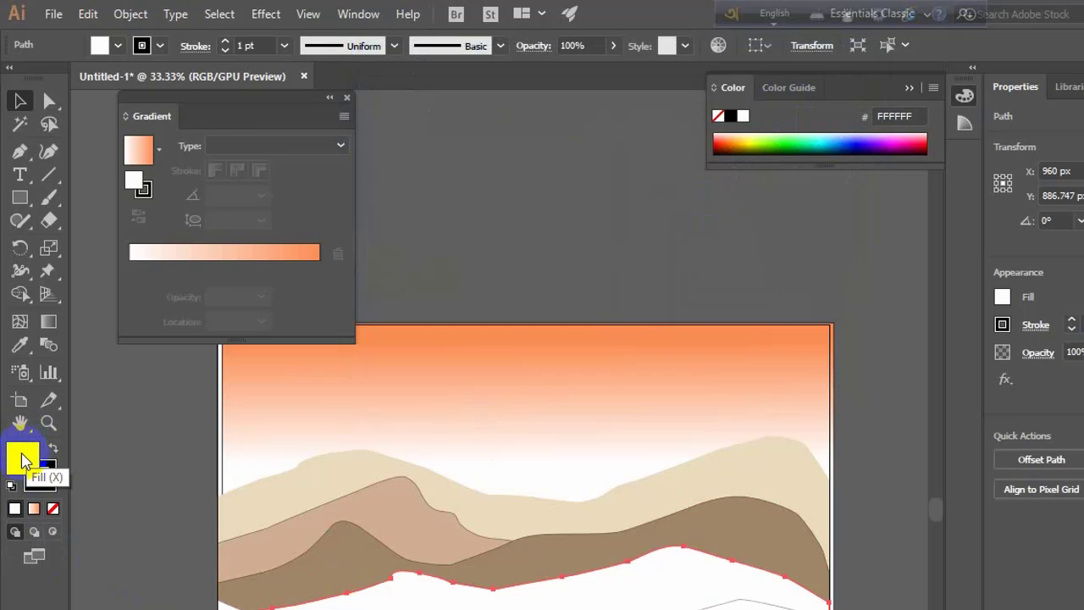
double_click(22, 458)
click(527, 238)
click(820, 115)
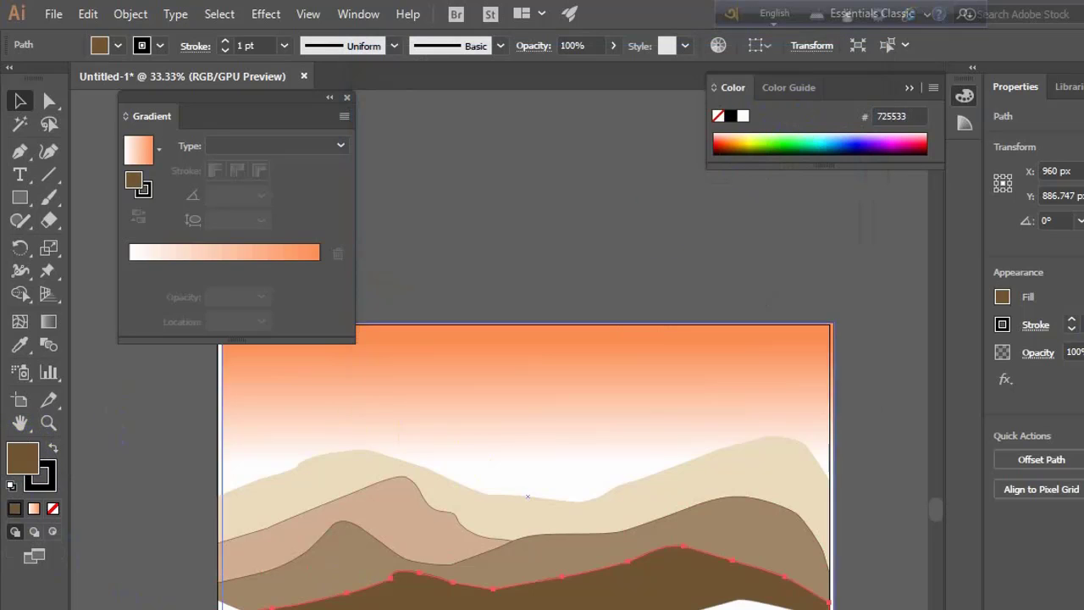
click(474, 603)
double_click(22, 458)
mouse_move(525, 268)
mouse_down()
mouse_move(564, 308)
mouse_move(567, 285)
mouse_up()
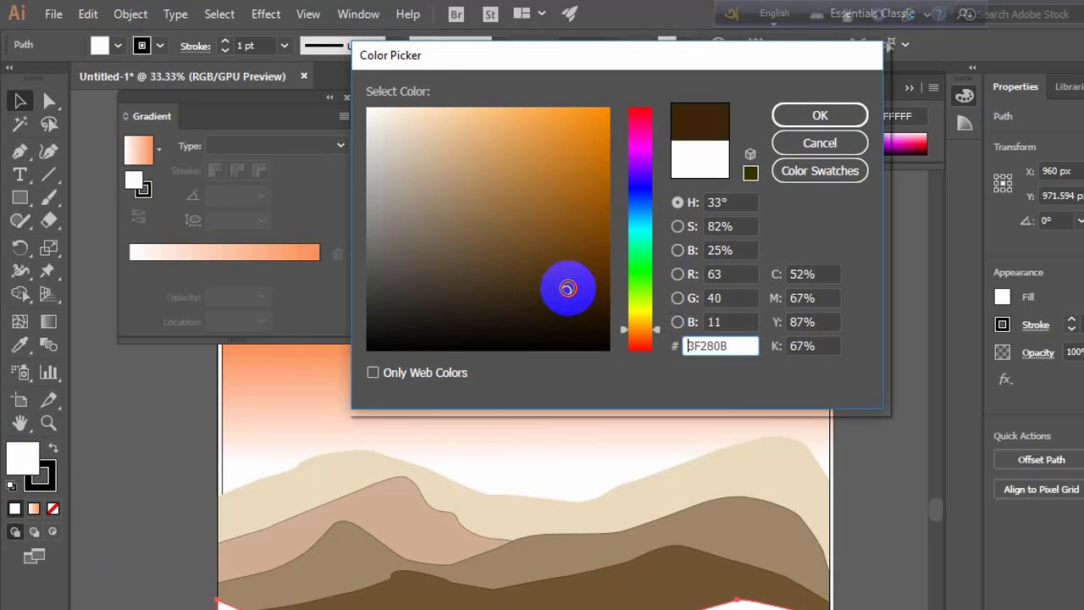
click(820, 115)
- Remove the stroke from the fourth, third and second mountain shapes
click(412, 592)
click(1001, 324)
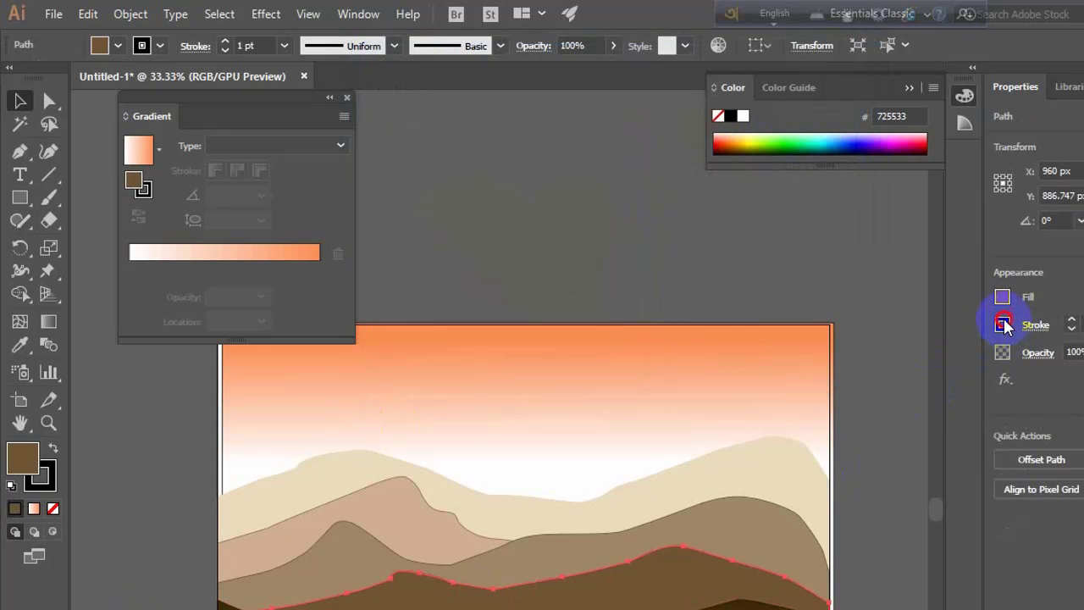
click(794, 395)
click(305, 561)
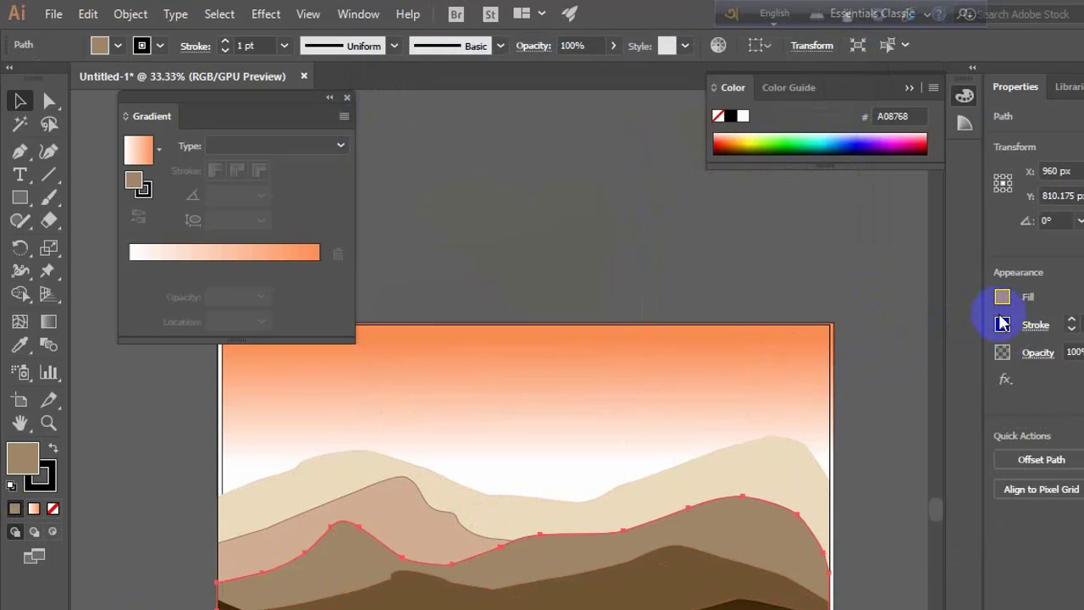
click(1002, 325)
click(794, 394)
click(377, 505)
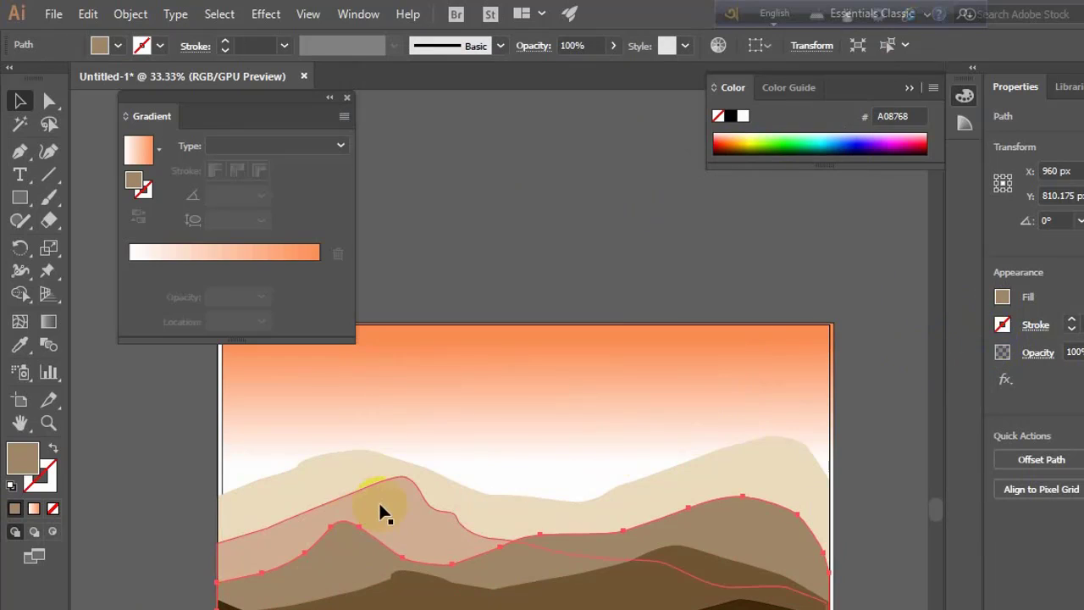
click(1002, 325)
click(794, 395)
click(881, 381)
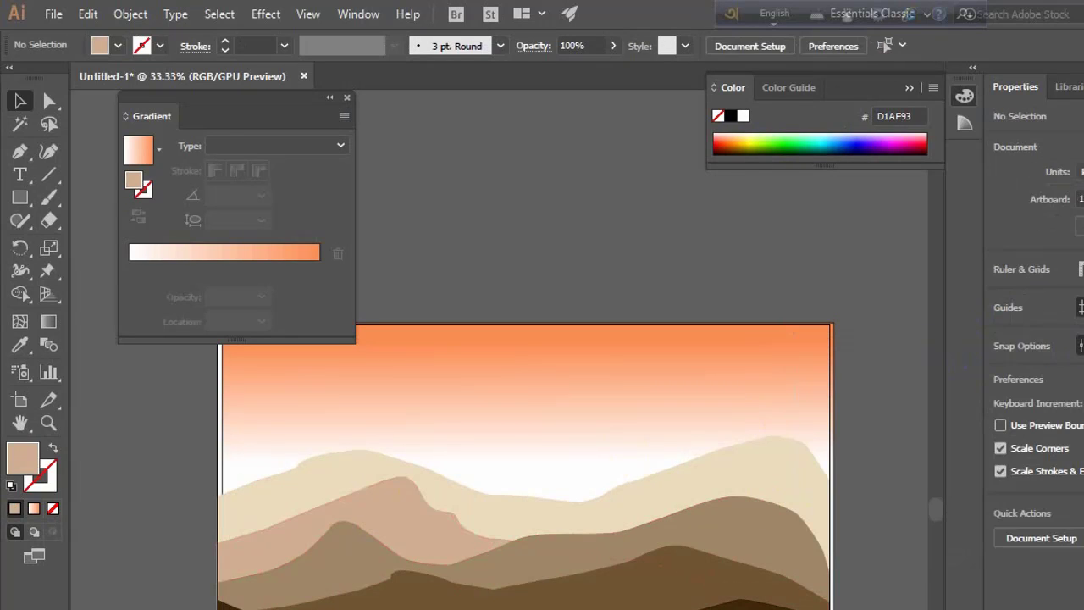
- Raise an anchor point of the second mountain to about X 1095, Y 630 px, forming a small hill behind the third mountain
key(a)
click(448, 538)
drag(539, 547, 565, 525)
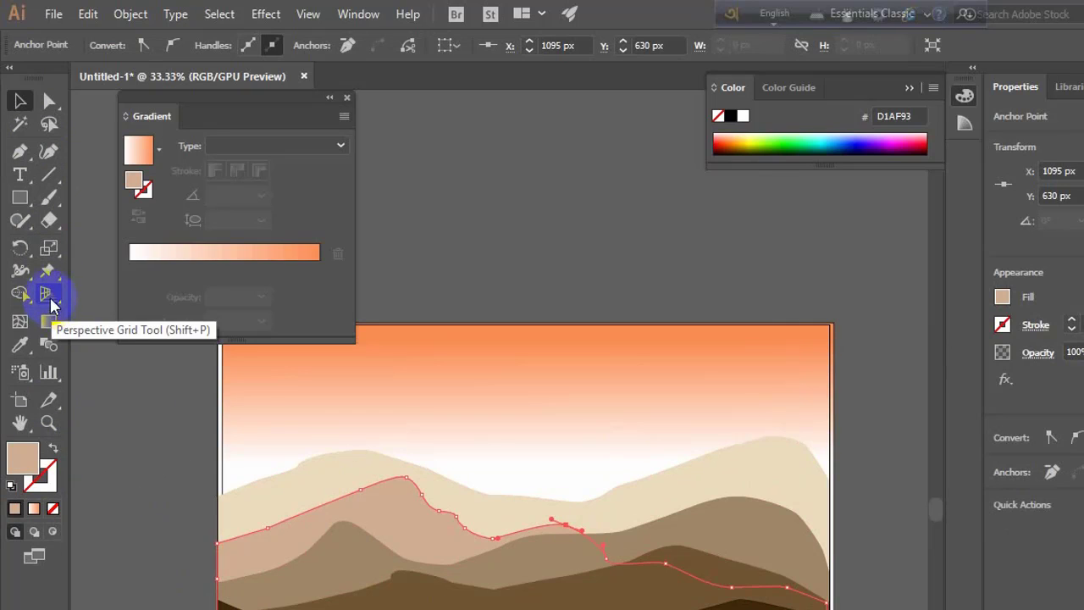
- Recolour the farthest mountain range to beige E5D3B3 and the second mountain to a darker dusty brown
click(264, 500)
double_click(21, 466)
click(429, 133)
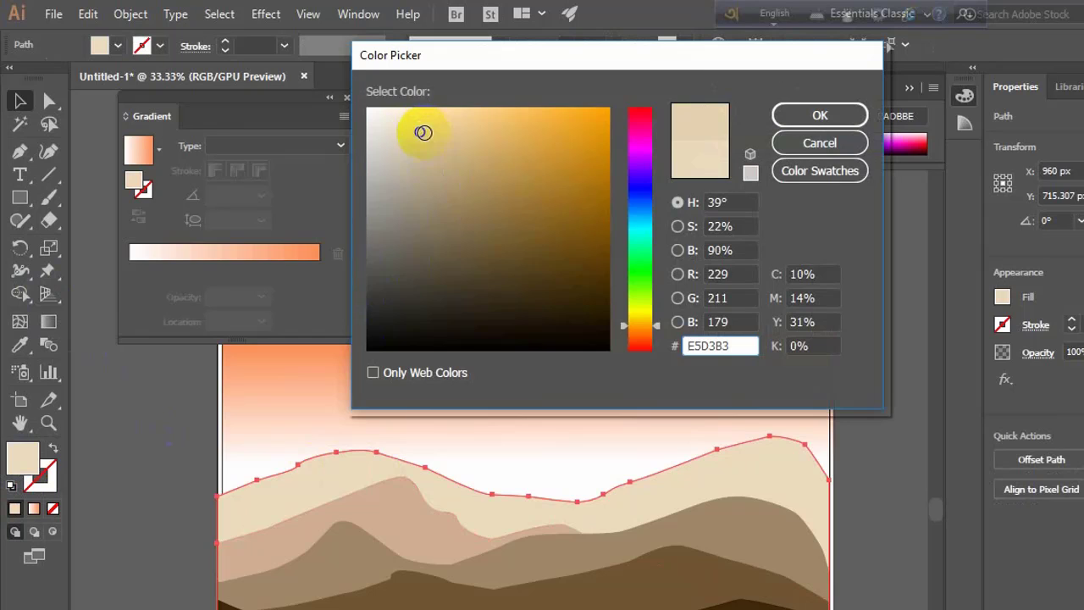
click(800, 112)
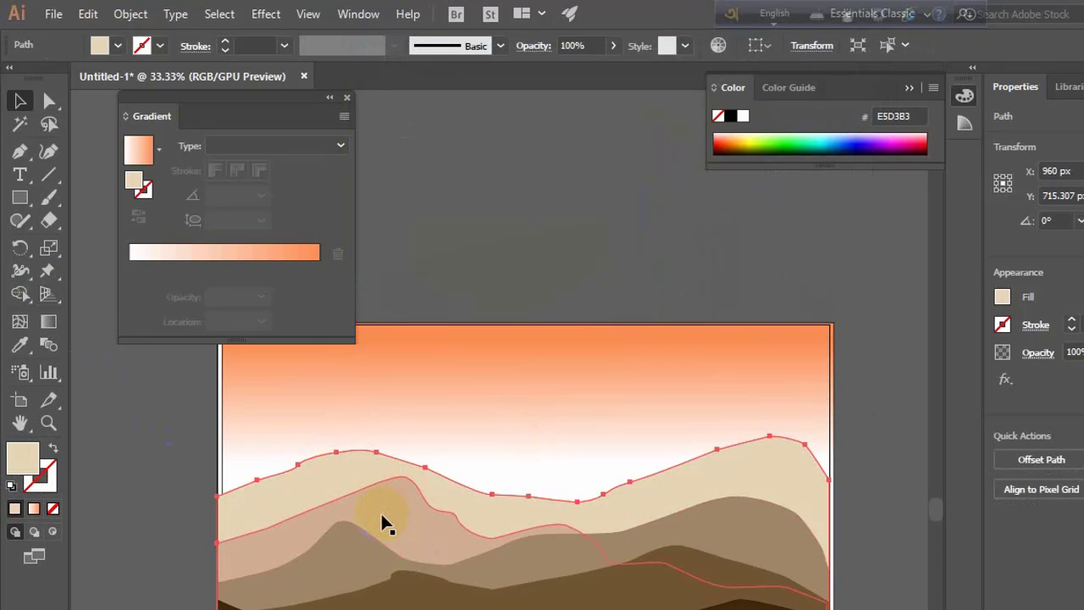
click(385, 520)
double_click(22, 460)
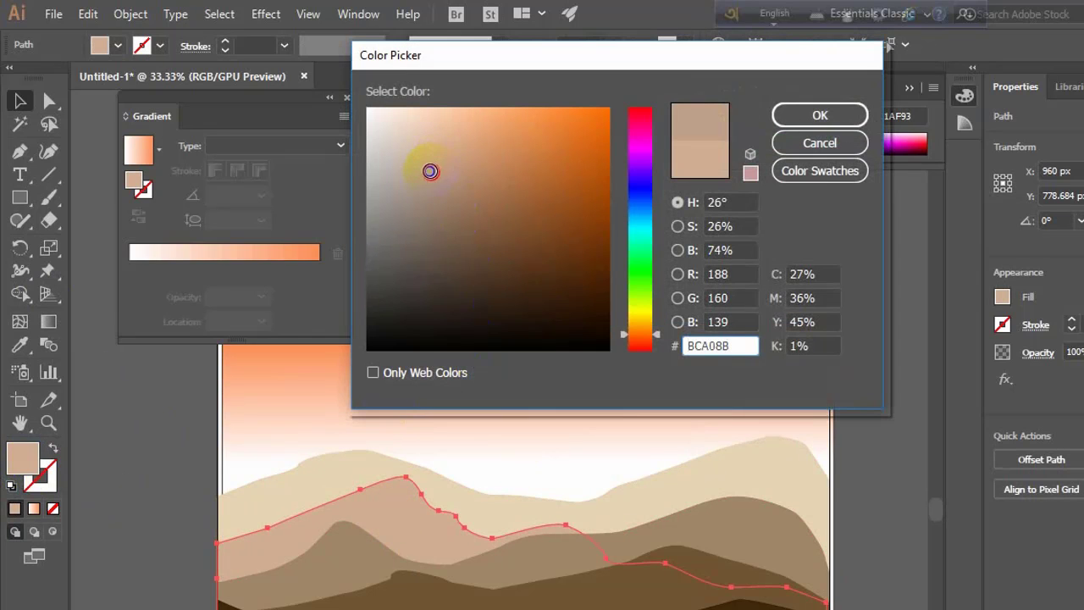
click(820, 115)
- Darken the third mountain's fill through several browns, settling on 7F6046
click(360, 554)
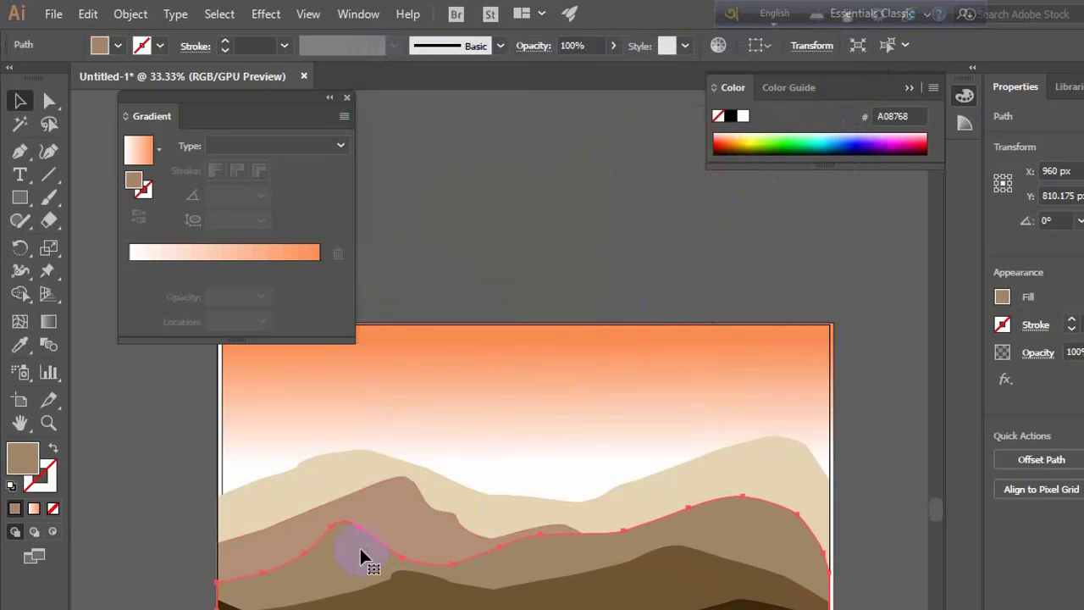
double_click(28, 463)
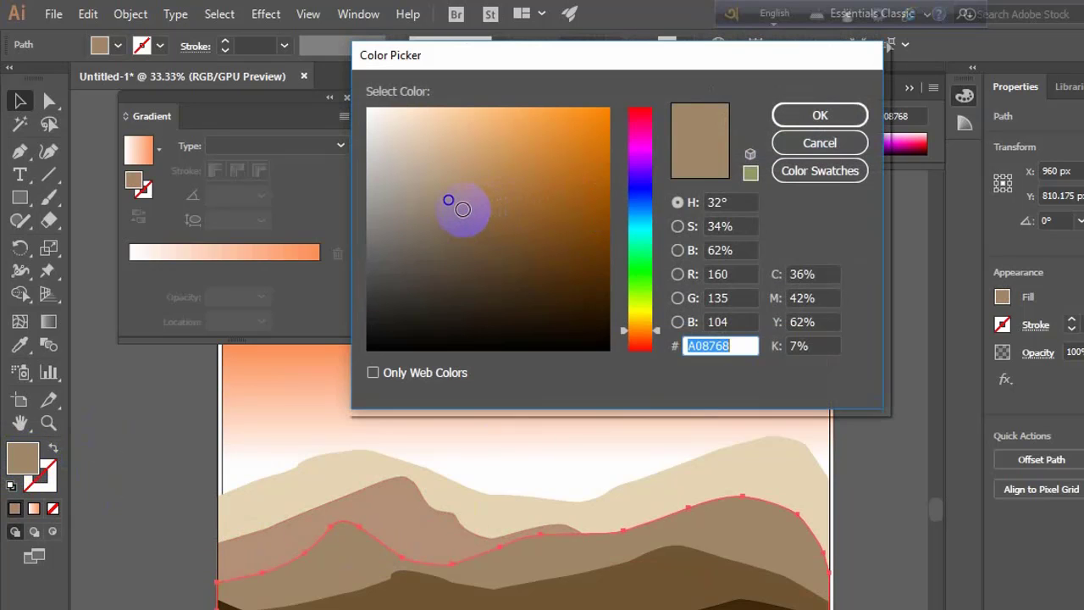
click(820, 116)
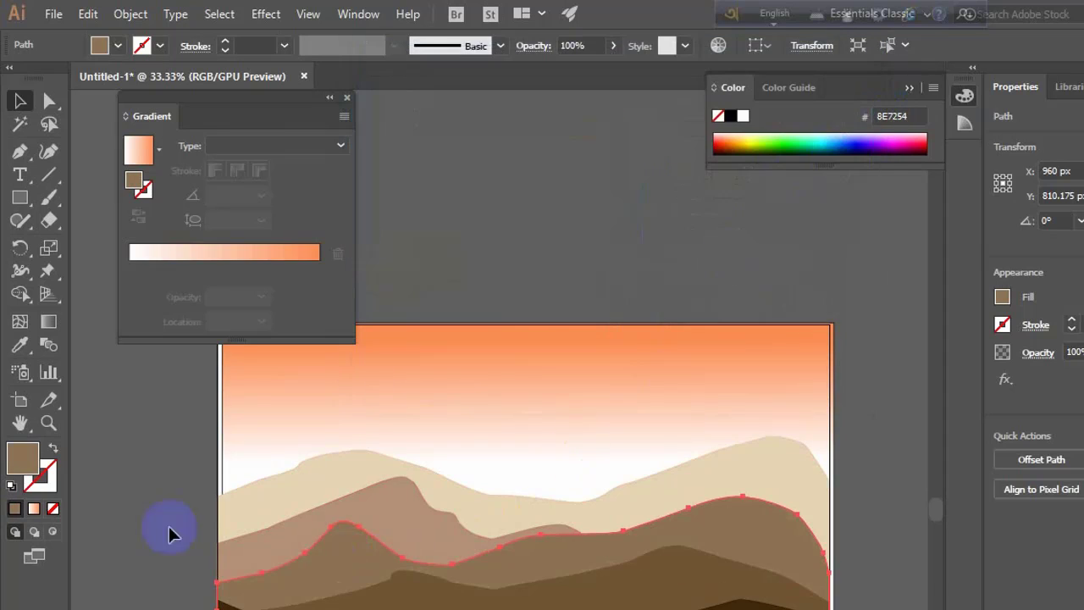
double_click(21, 460)
click(463, 237)
click(820, 115)
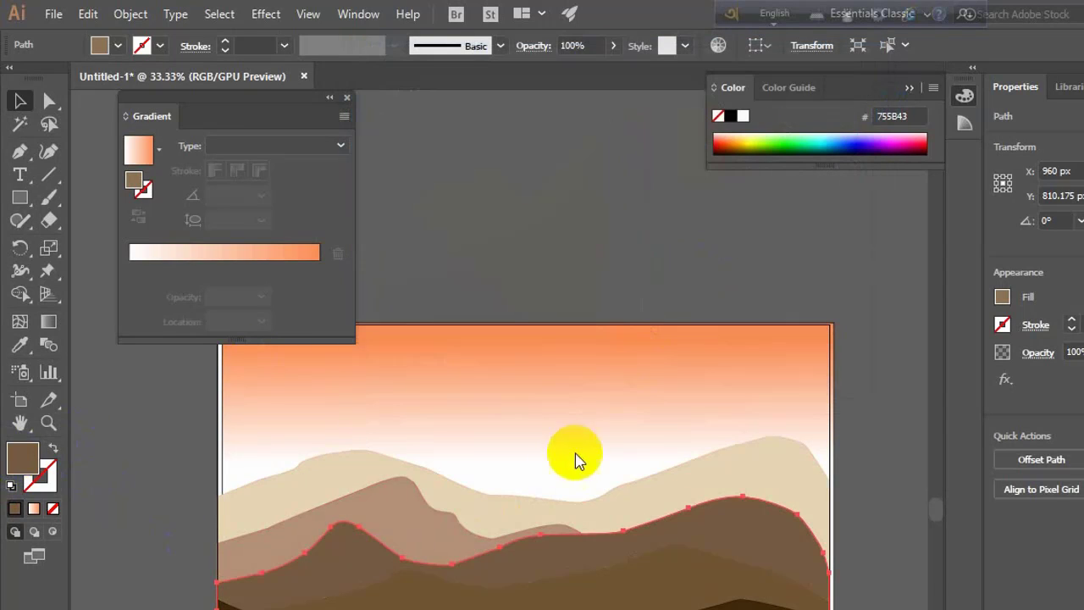
click(344, 559)
double_click(27, 460)
click(475, 230)
click(820, 115)
- Darken the fourth mountain's fill to the brown 473322
click(468, 571)
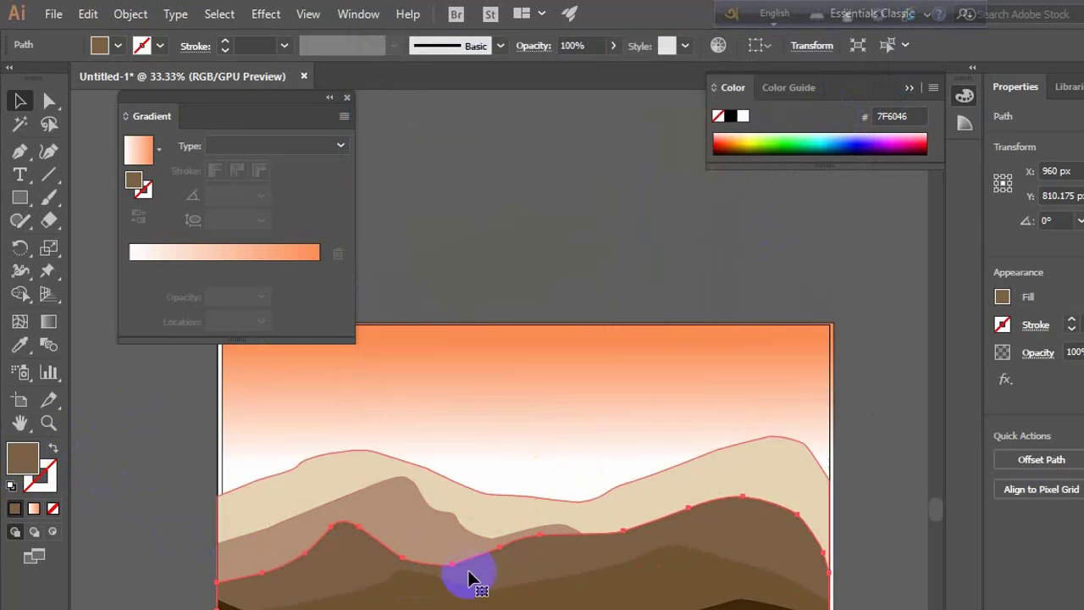
double_click(26, 460)
click(513, 245)
drag(518, 253, 493, 283)
click(819, 114)
double_click(30, 468)
click(493, 262)
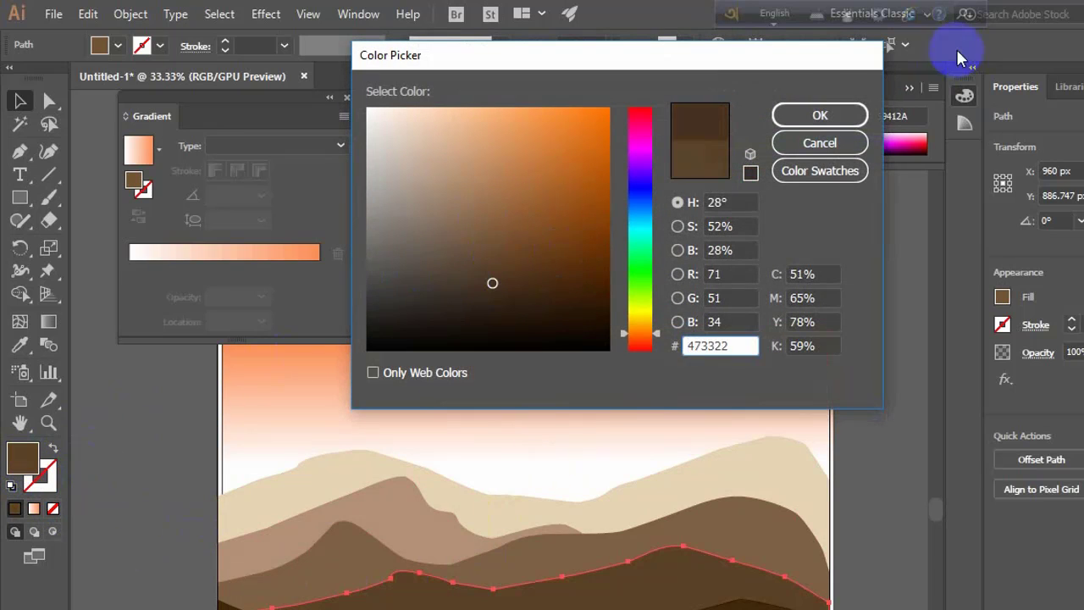
click(820, 112)
click(492, 609)
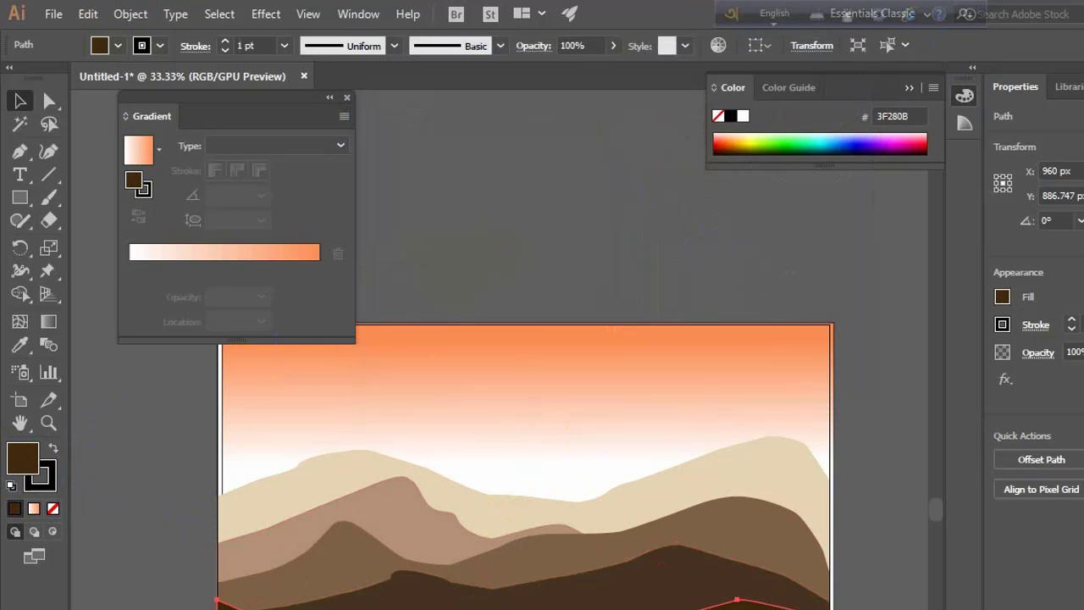
- Change the third mountain's fill to the warmer brown 89654A
click(547, 568)
double_click(22, 459)
click(477, 232)
drag(477, 232, 477, 220)
click(820, 114)
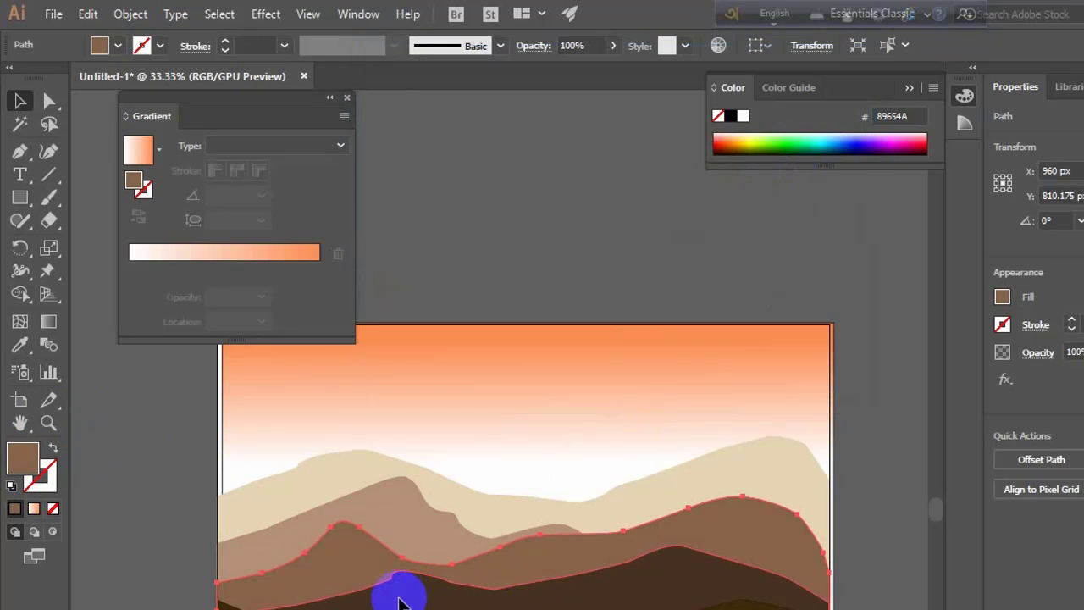
- Change the fourth mountain's fill to the dark brown 563E2C
click(399, 588)
double_click(22, 459)
click(489, 285)
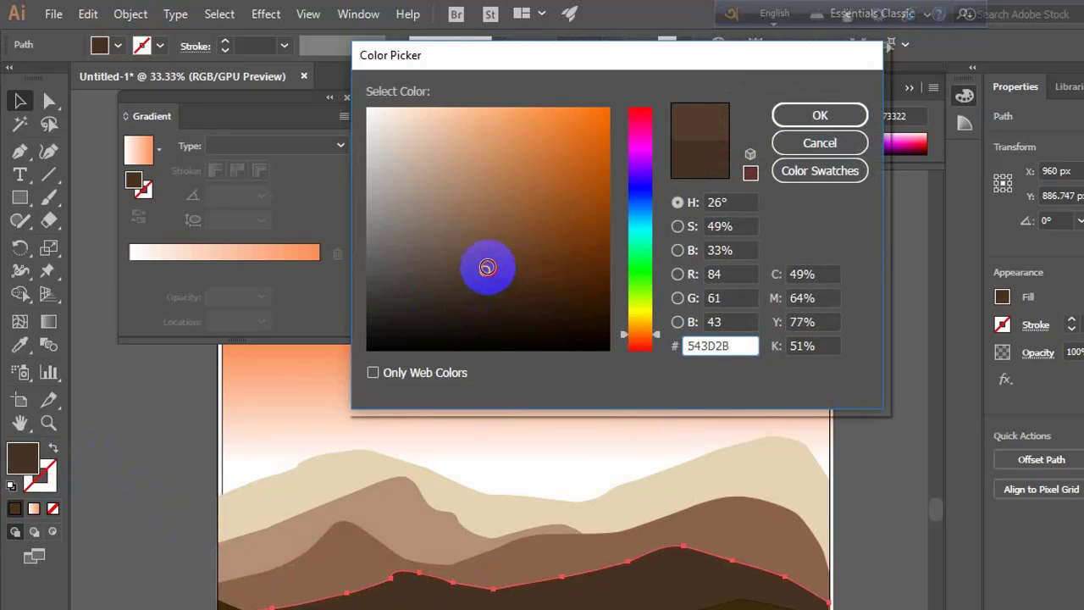
click(810, 113)
- Change the nearest mountain's fill to the very dark brown 331F0A
click(749, 599)
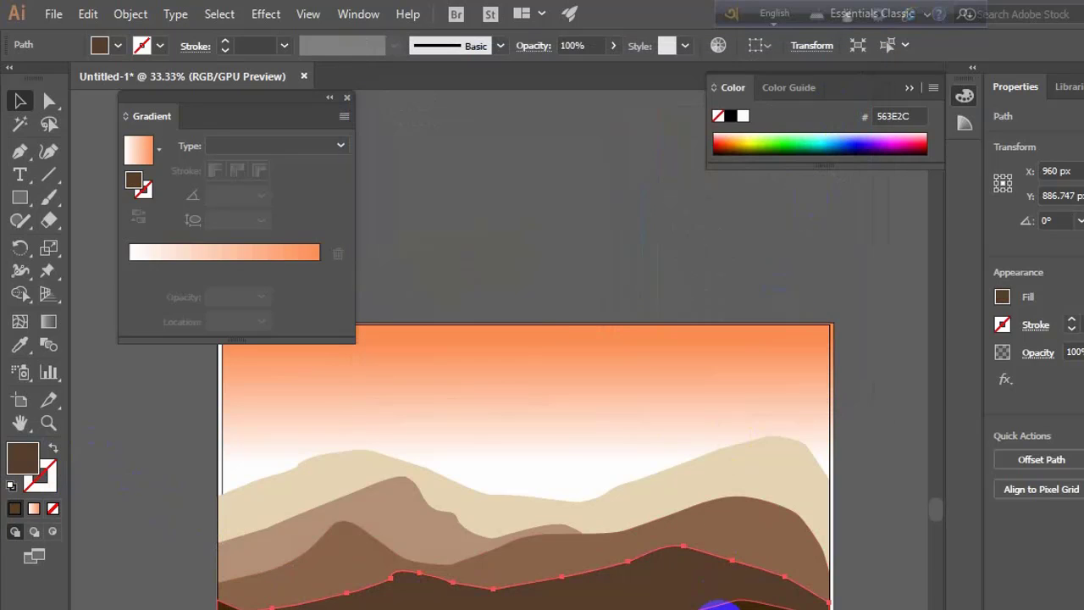
double_click(32, 465)
drag(563, 295, 563, 303)
click(819, 114)
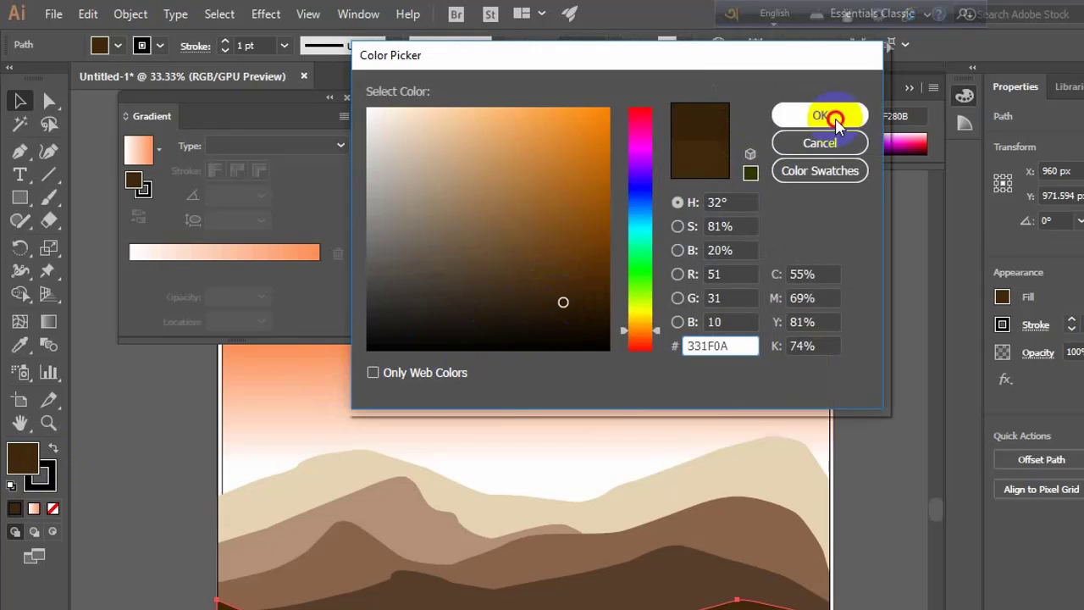
click(580, 483)
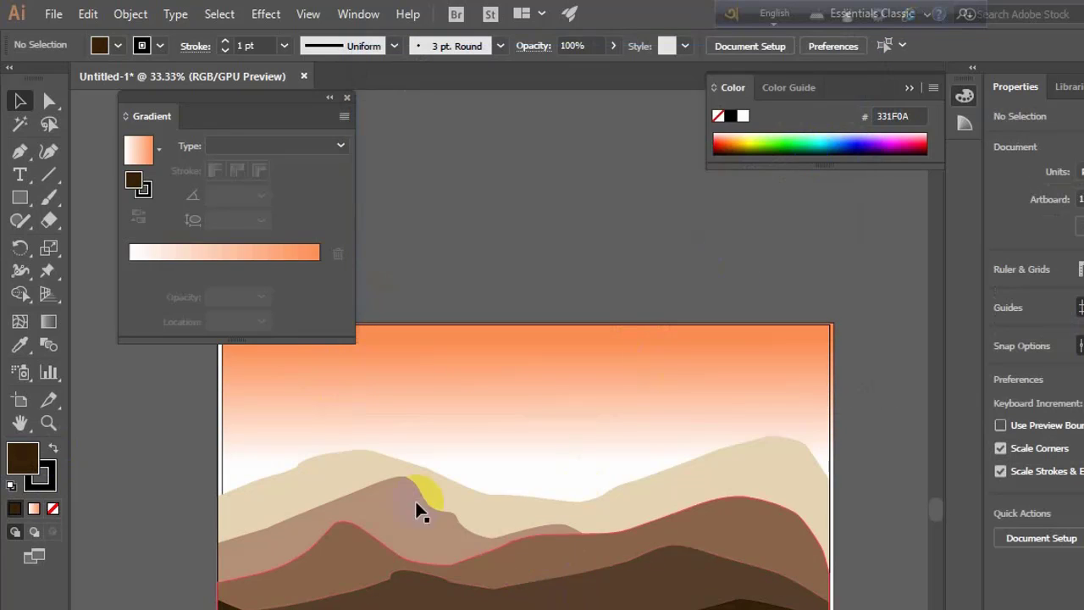
- Move the gradient settings clear of the artwork and shift the sky rectangle into alignment with the artboard's left edge
drag(273, 96, 523, 55)
drag(227, 330, 218, 327)
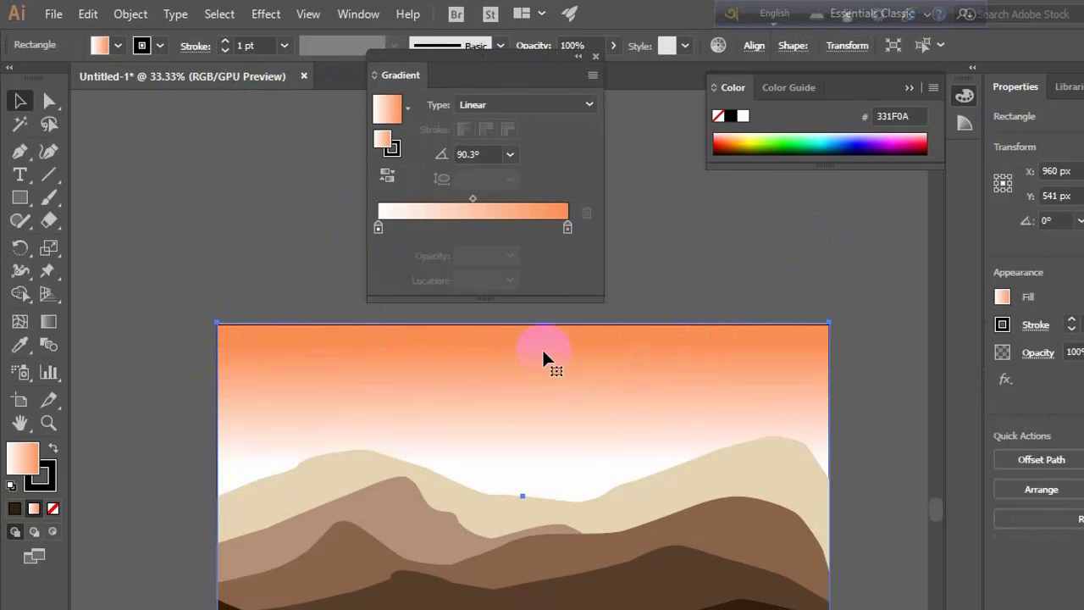
click(195, 262)
- Reshape the right side of the third mountain by moving its anchor points to form a higher, sharper peak with a steeper slope
click(818, 551)
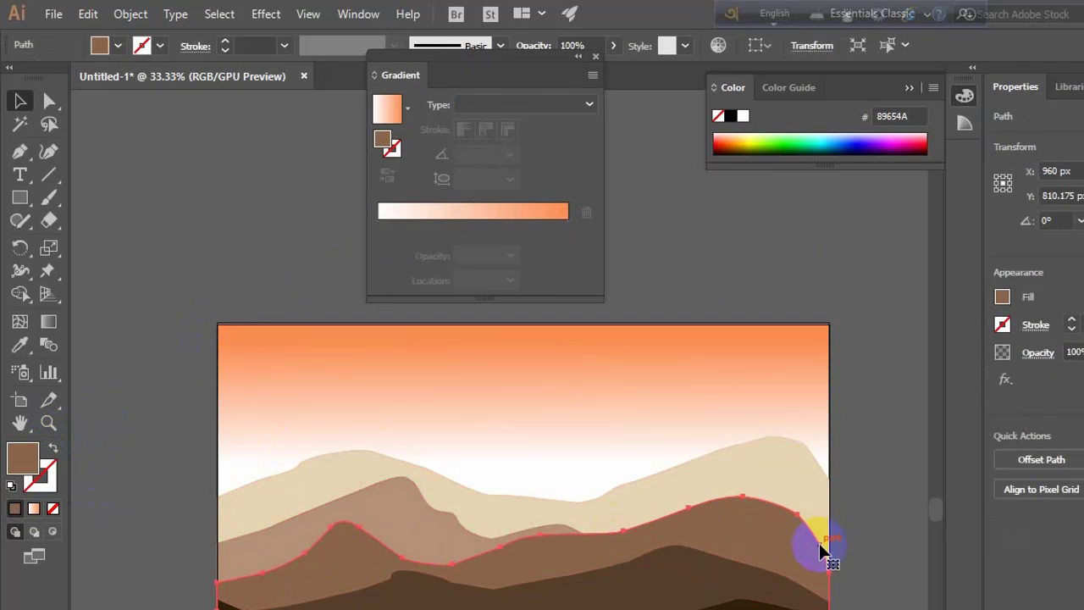
click(48, 100)
drag(794, 524, 768, 496)
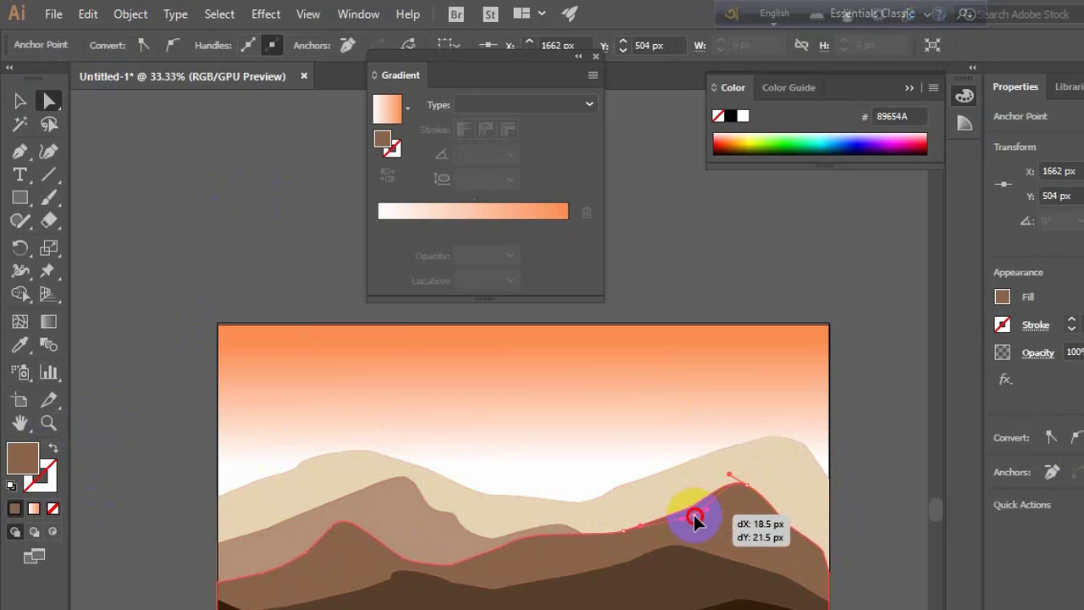
drag(694, 518, 696, 516)
drag(817, 563, 817, 568)
drag(788, 524, 790, 533)
- Raise both peaks of the farthest range and move the anchor on its right slope to about X 1335, Y 513 px
click(775, 451)
drag(771, 436, 773, 425)
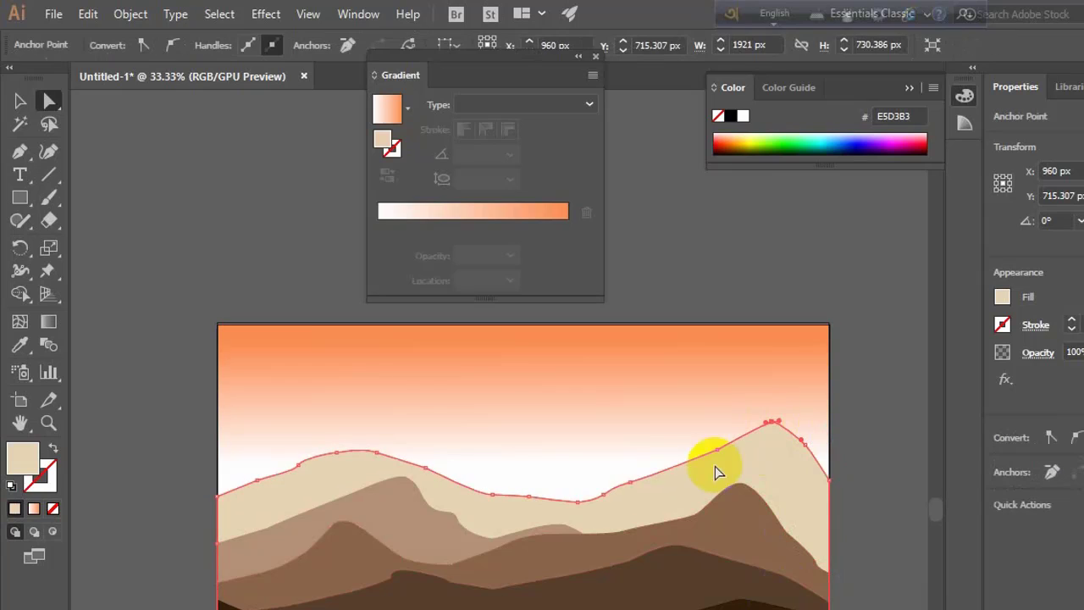
drag(643, 489, 641, 488)
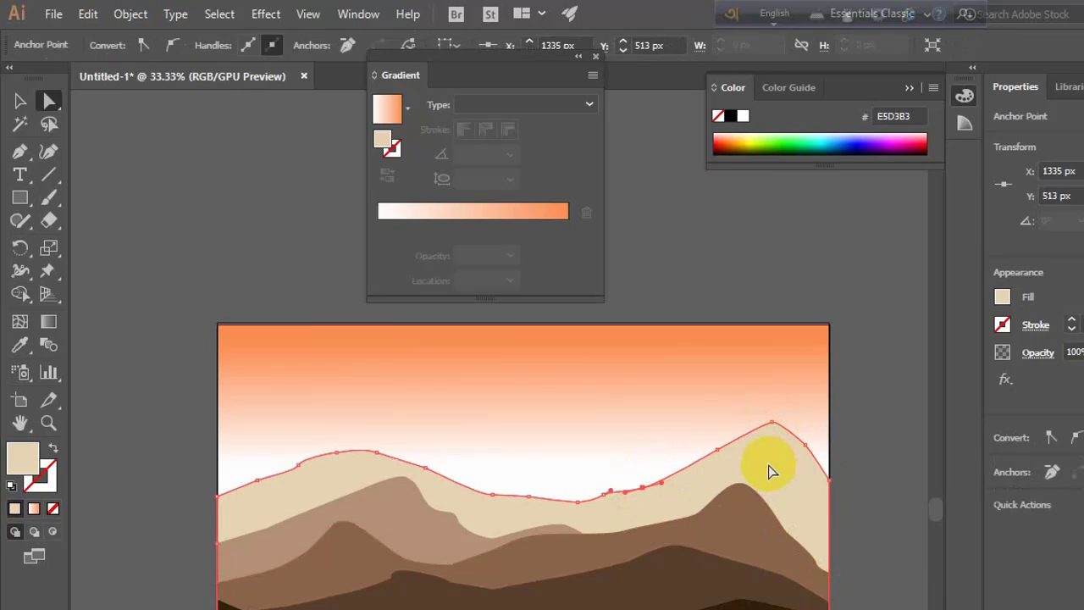
drag(337, 452, 338, 441)
- Shift the second and third mountain layers slightly upward and deselect the artwork
click(315, 483)
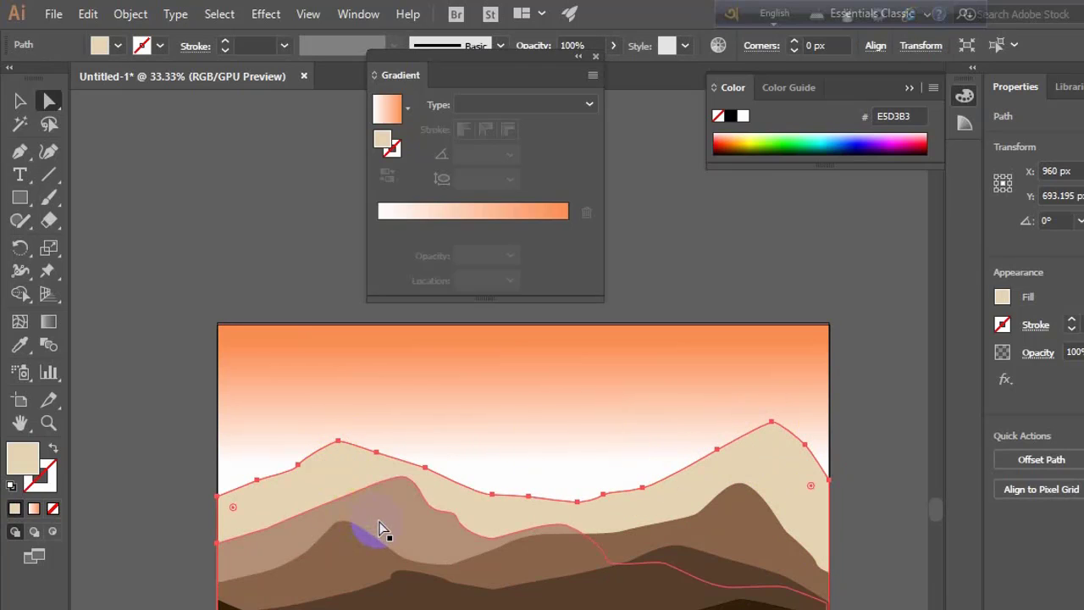
click(363, 554)
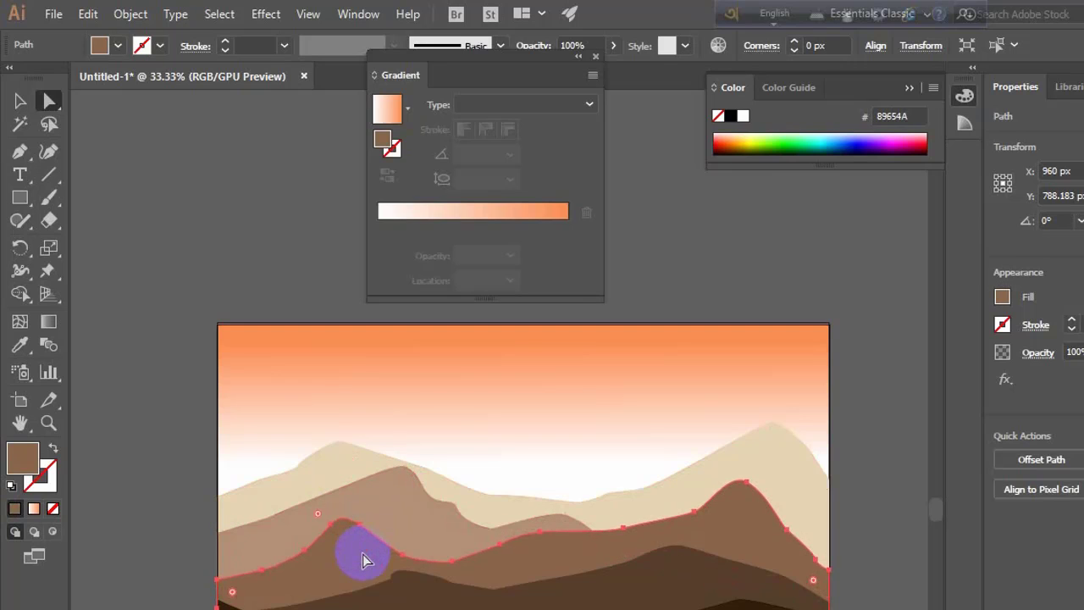
click(375, 587)
click(15, 103)
click(124, 204)
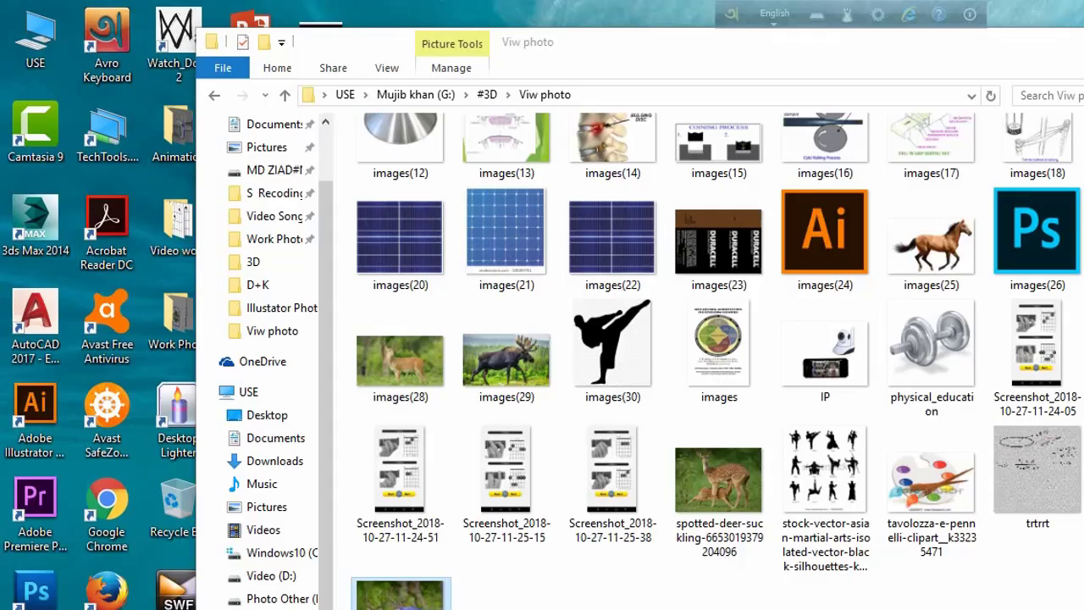
- Preview the photo of the two antlered spotted deer, close it, and bring the photo into Illustrator below the artboard
double_click(460, 483)
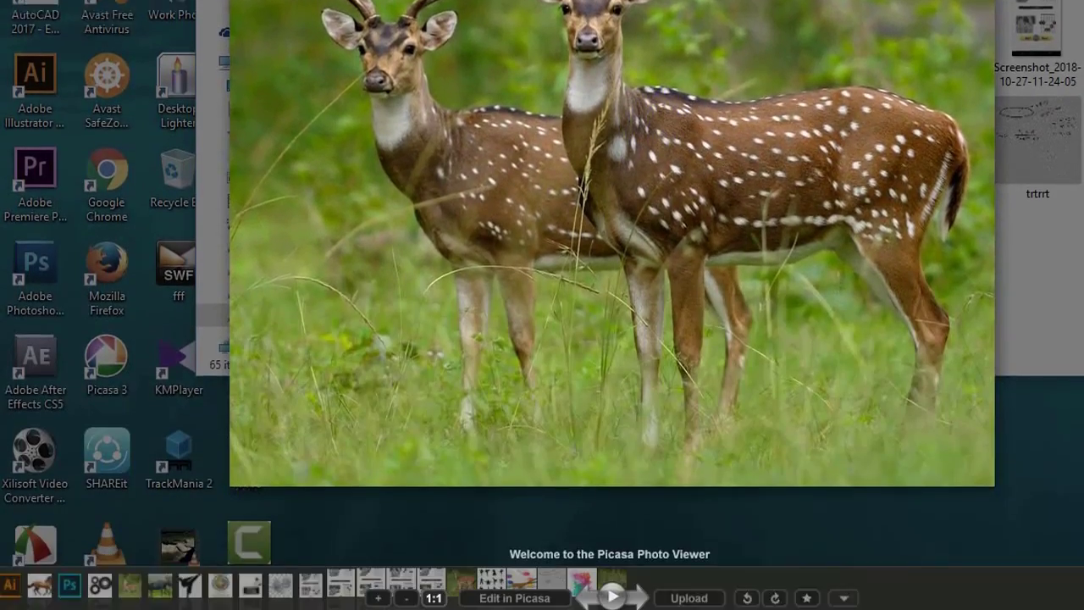
key(Escape)
drag(387, 250, 404, 477)
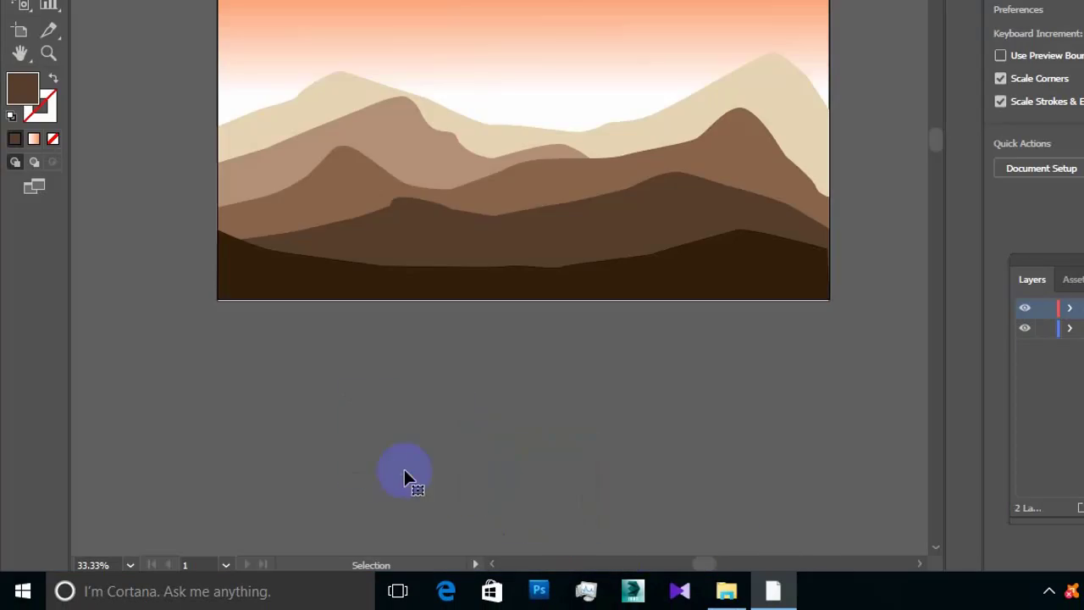
click(593, 427)
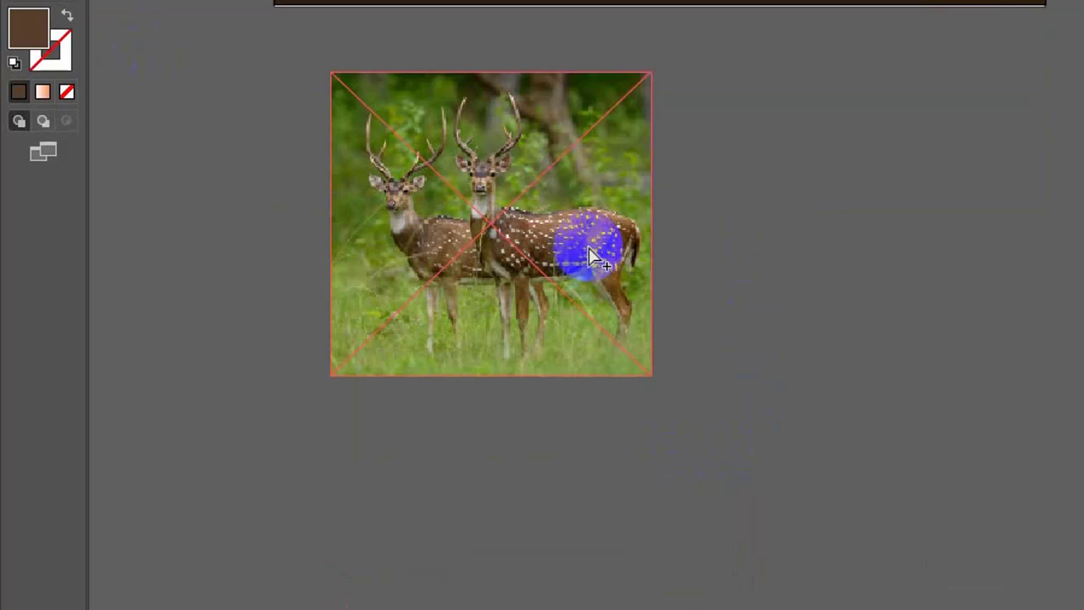
- Start a no-fill Pen outline at the front deer's right-hand antler tip, tracing its inner edge and tine down to the head
scroll(480, 173, up, 5)
scroll(504, 127, up, 2)
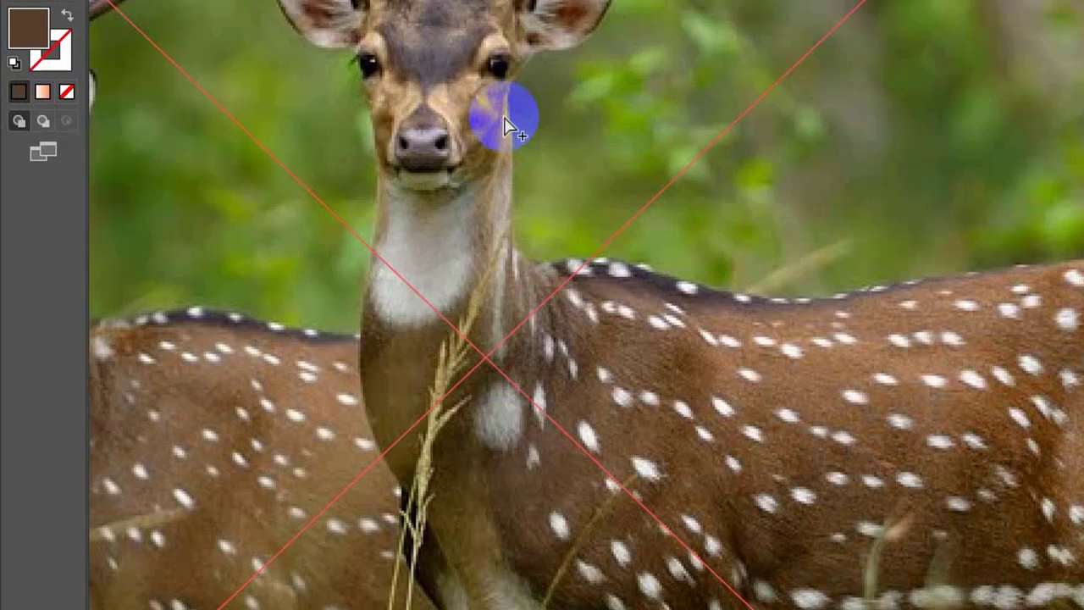
mouse_move(364, 48)
mouse_down()
mouse_move(363, 406)
mouse_move(401, 392)
mouse_up()
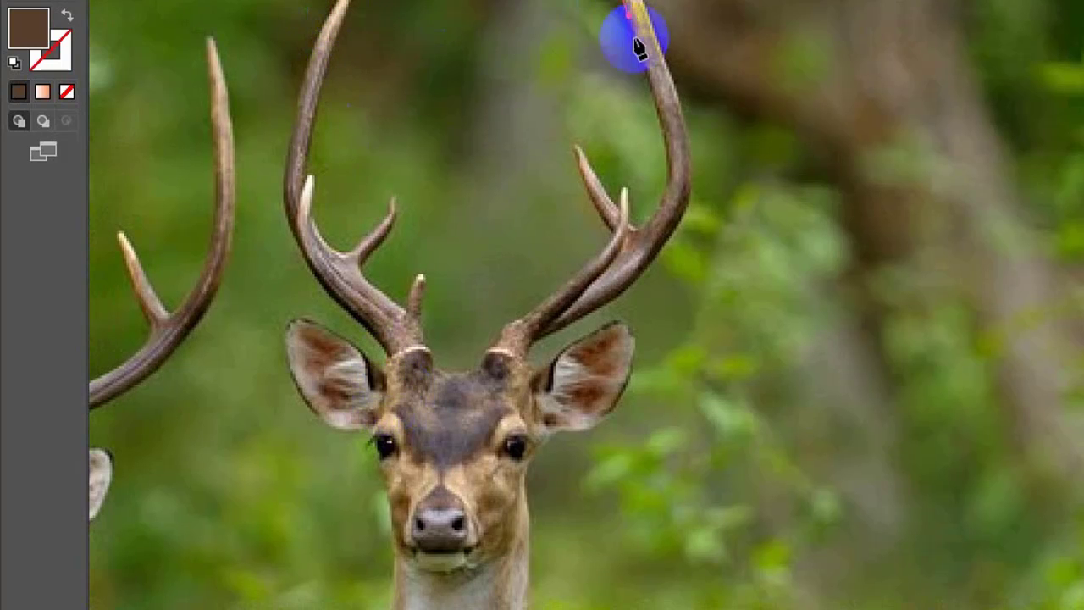
click(660, 119)
drag(672, 182, 654, 203)
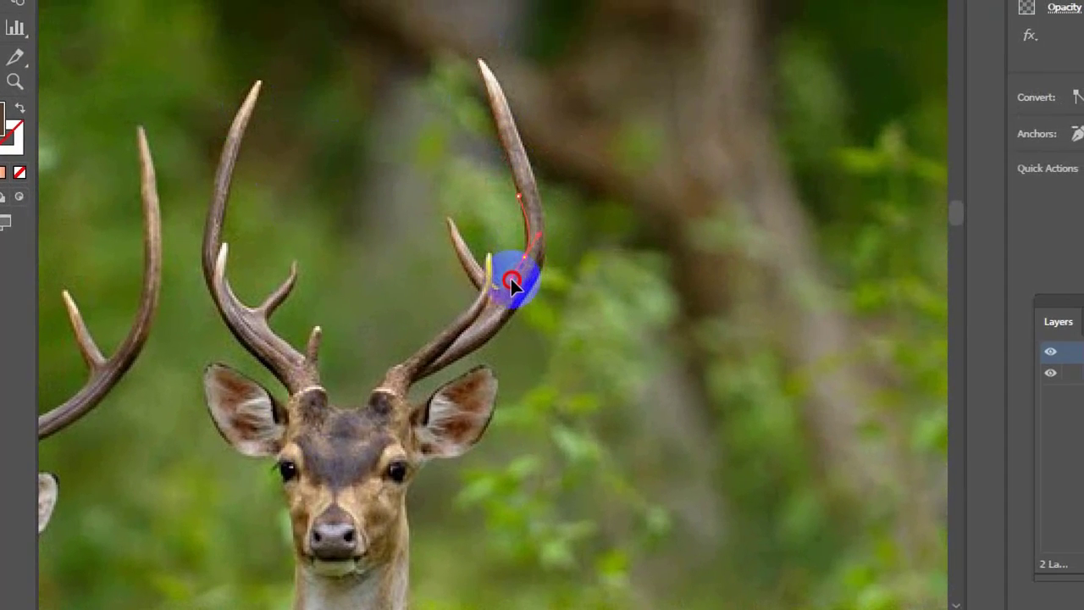
click(497, 286)
click(20, 172)
drag(458, 235, 449, 214)
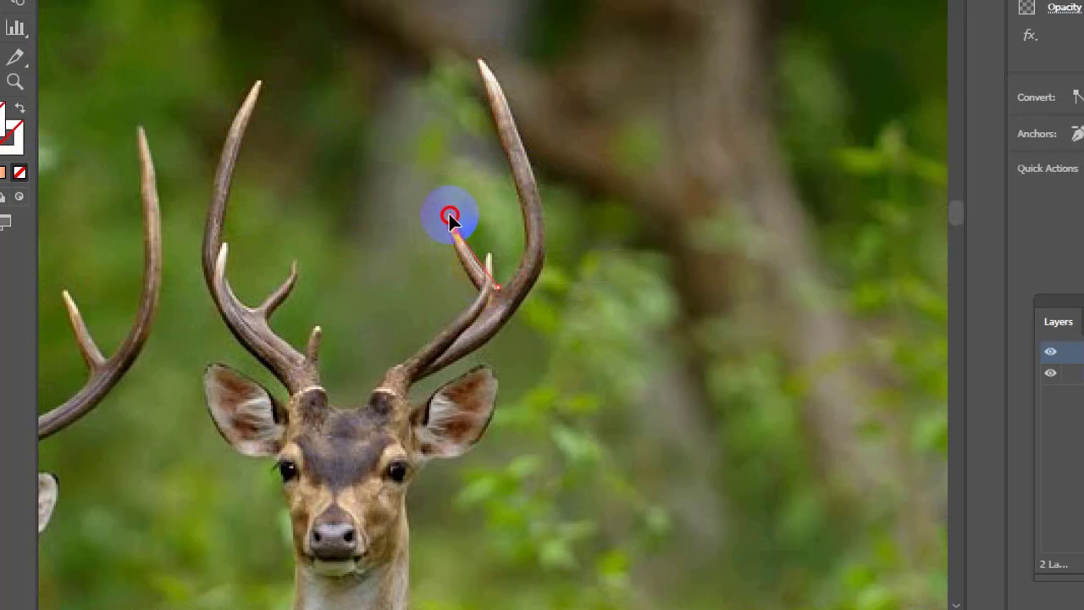
scroll(474, 296, up, 2)
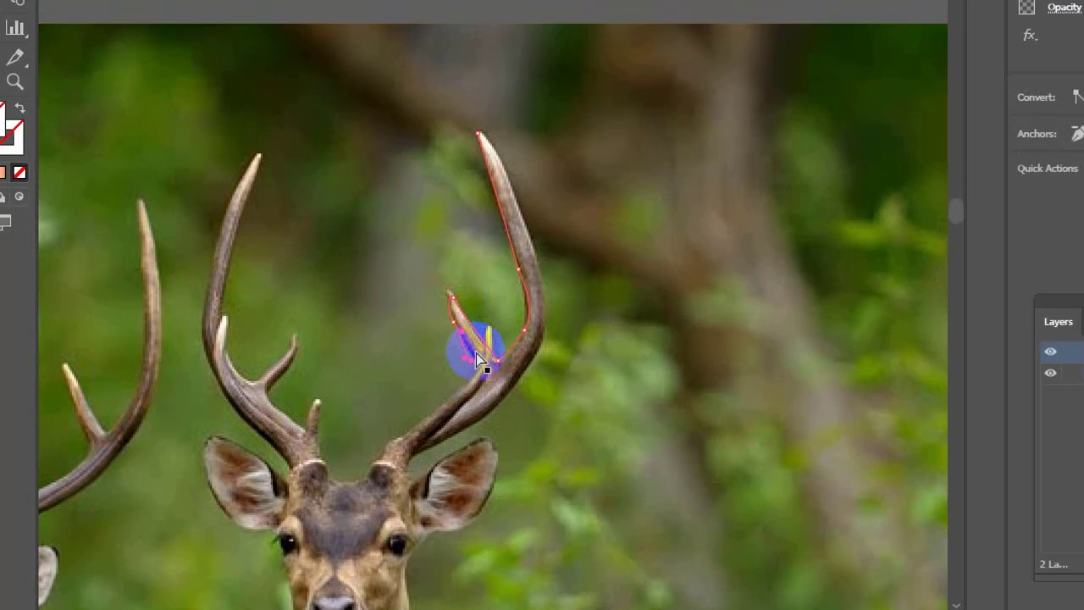
scroll(481, 392, up, 1)
drag(442, 409, 423, 421)
drag(356, 458, 339, 469)
click(326, 497)
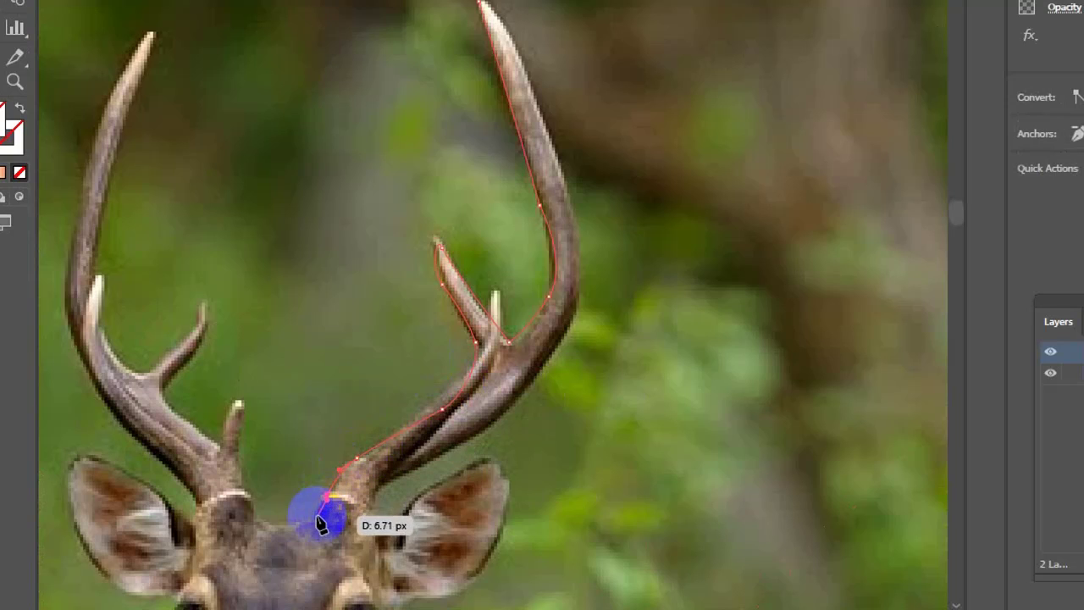
- Continue the outline across the crown, around the left-hand antler with its tines, and along the left-hand ear
mouse_move(261, 523)
mouse_down()
mouse_move(211, 355)
mouse_move(102, 279)
mouse_move(162, 45)
mouse_move(96, 157)
mouse_move(97, 387)
mouse_move(192, 524)
mouse_up()
click(123, 471)
drag(72, 495, 74, 529)
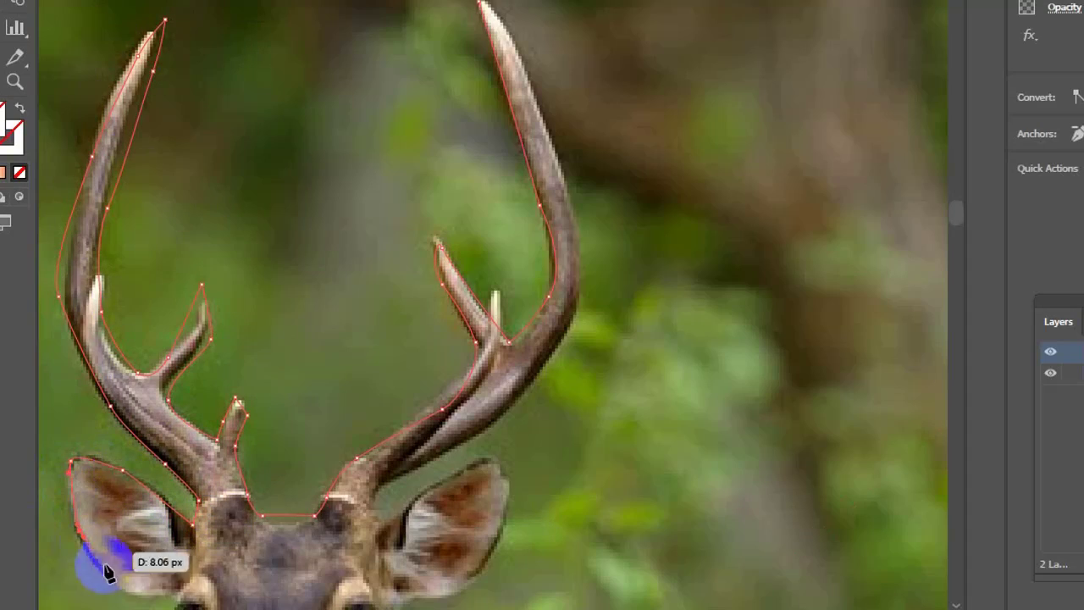
click(103, 569)
- Continue the outline from the ear along the face, down the throat and chest toward the first front leg
drag(186, 605, 328, 242)
click(328, 292)
click(341, 404)
click(336, 524)
drag(330, 597, 330, 148)
click(328, 241)
drag(494, 533, 346, 104)
- Trace the first front leg down to the ground, around its hoof, and back up its inner side
click(438, 551)
drag(438, 551, 398, 85)
click(392, 436)
click(390, 466)
click(459, 441)
click(456, 407)
click(450, 226)
click(453, 96)
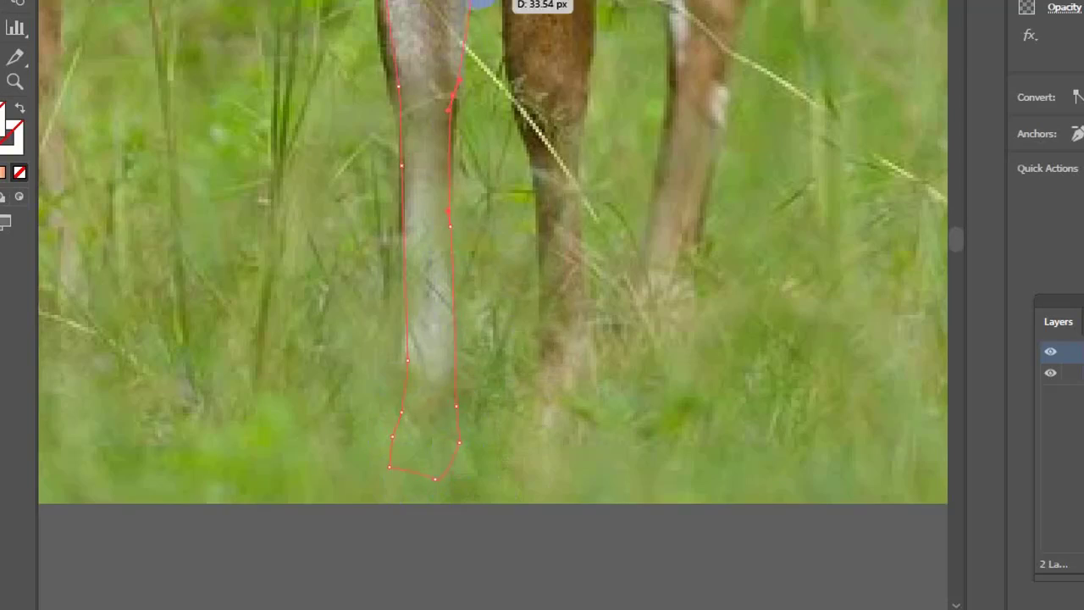
- Trace the second front leg down, around its hoof, and back up to where it meets the belly
drag(475, 3, 441, 375)
click(437, 358)
click(475, 453)
click(494, 526)
drag(501, 572, 397, 209)
click(403, 283)
click(416, 380)
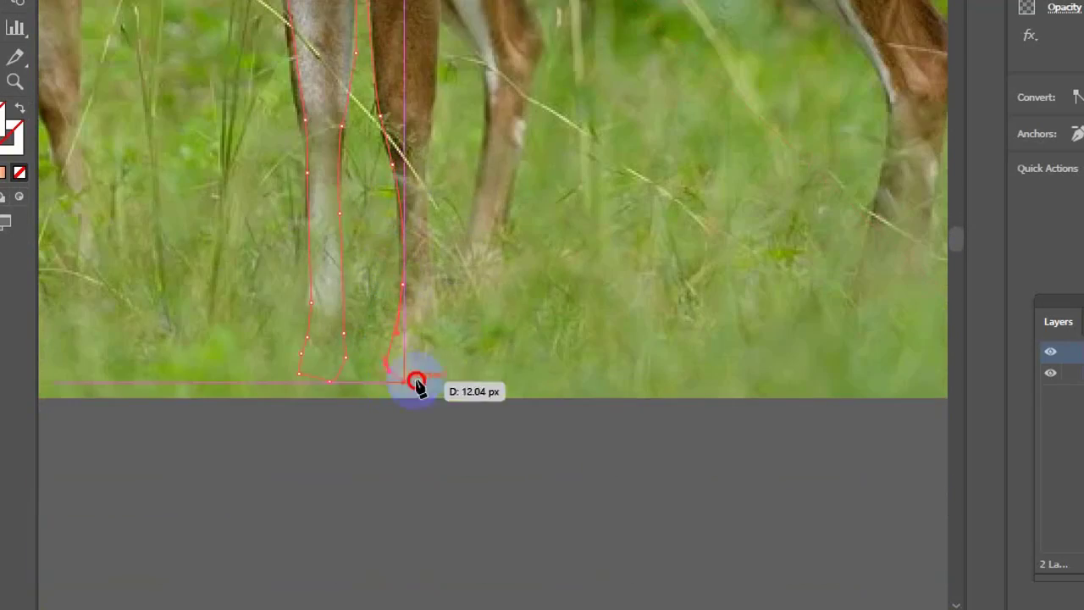
click(442, 292)
click(427, 154)
click(444, 30)
drag(426, 5, 368, 330)
click(378, 295)
click(387, 241)
- Continue the outline along the belly, down the front of the hind leg, and around its hoof
click(467, 254)
click(614, 233)
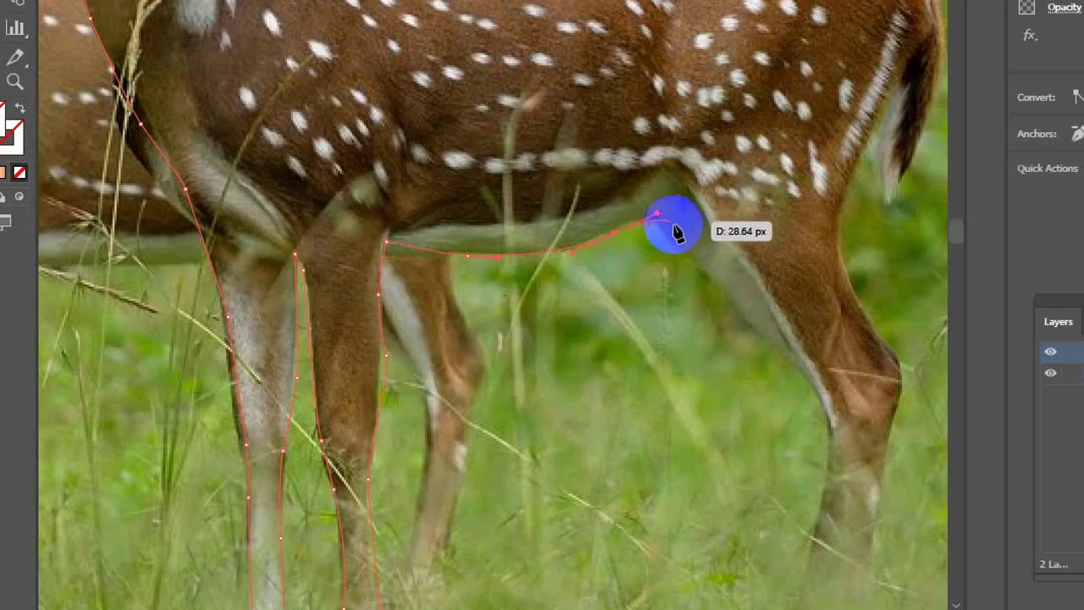
click(699, 255)
click(779, 333)
click(824, 428)
drag(824, 429, 653, 217)
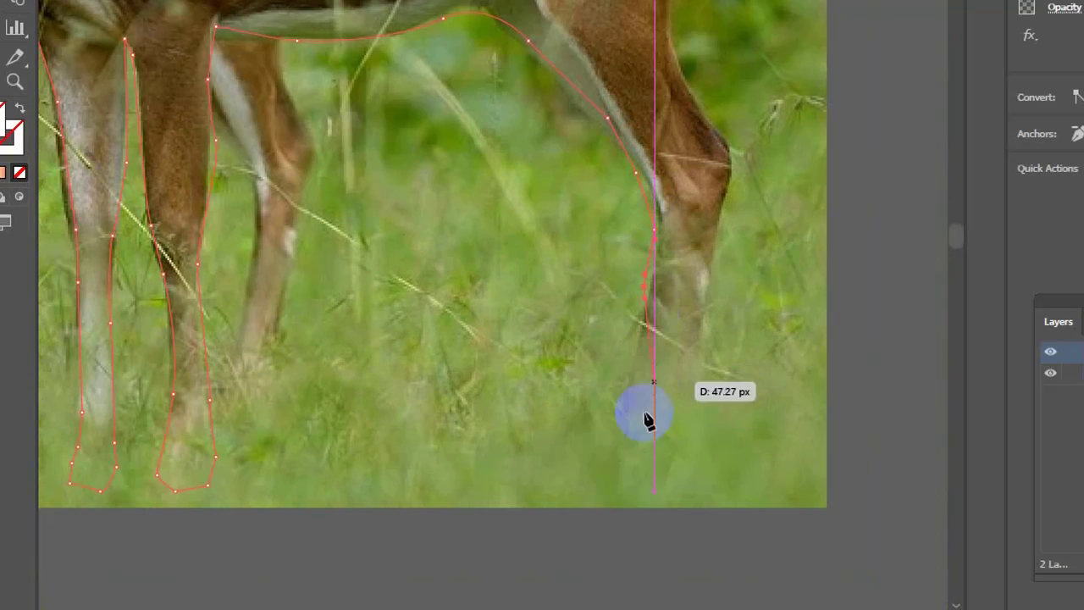
click(605, 450)
click(707, 454)
click(700, 376)
- Trace the rear edge of the hind leg upward and continue around the hanging tail to the rump
drag(701, 330, 705, 282)
drag(727, 195, 732, 179)
drag(713, 124, 682, 88)
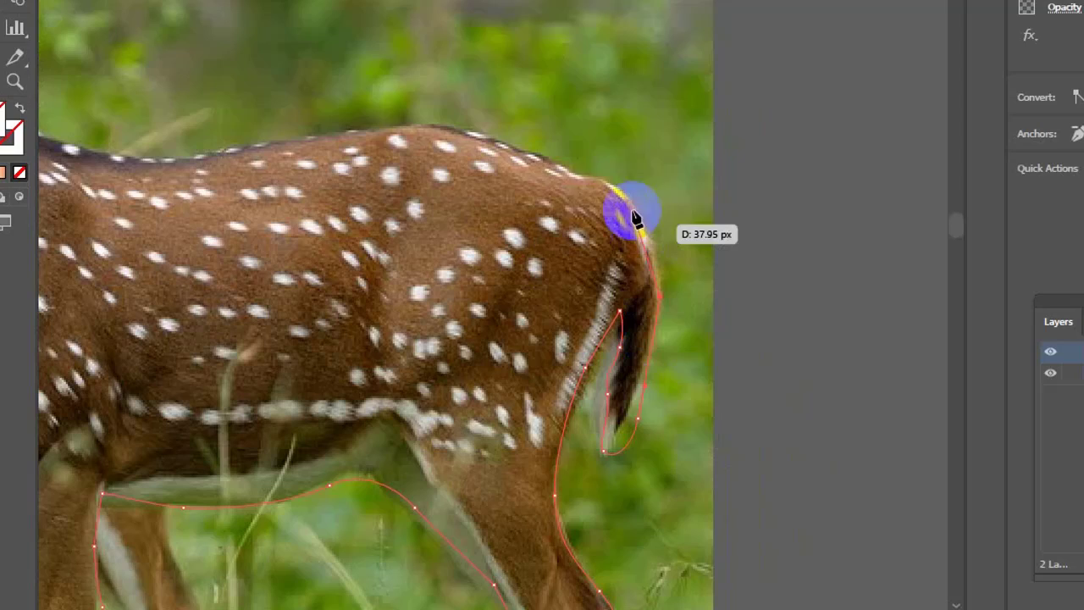
- Continue the outline along the deer's back, up the rear of the neck, and around the right-hand ear
drag(406, 132, 249, 216)
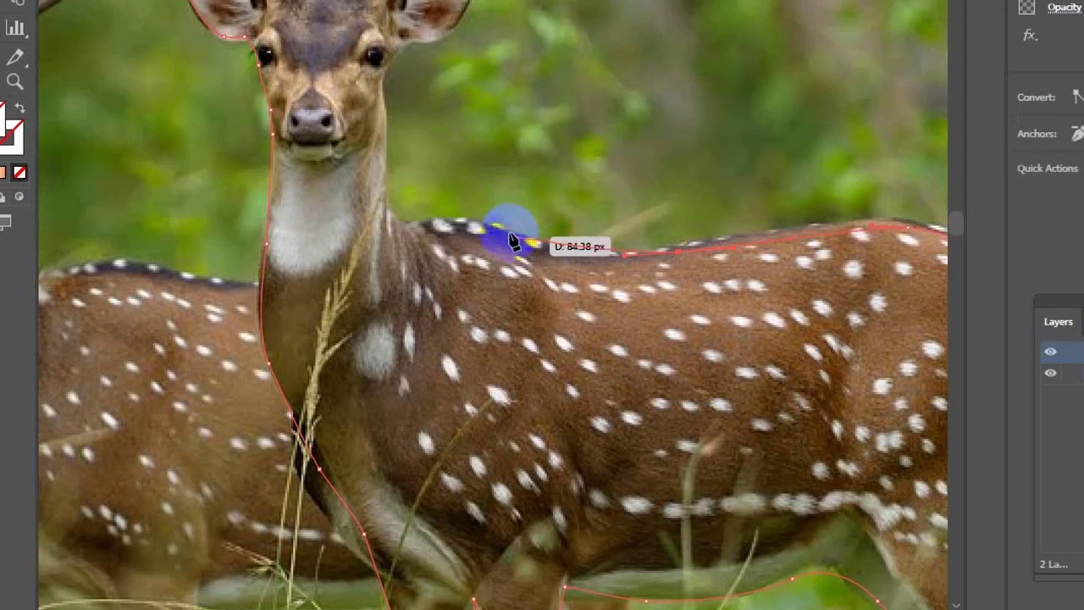
drag(396, 222, 398, 205)
drag(379, 57, 400, 63)
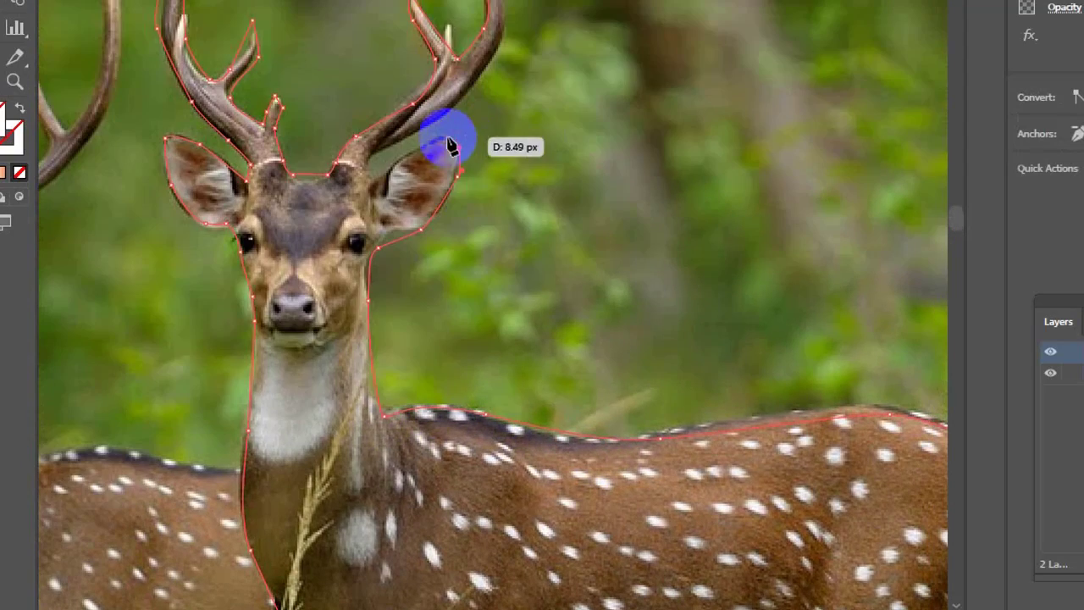
mouse_move(450, 141)
mouse_down()
mouse_move(387, 150)
mouse_move(494, 55)
mouse_move(421, 242)
mouse_up()
- Trace the outer edge of the right-hand antler, undoing one misplaced anchor, and close the outline at the antler tip
drag(434, 124, 419, 89)
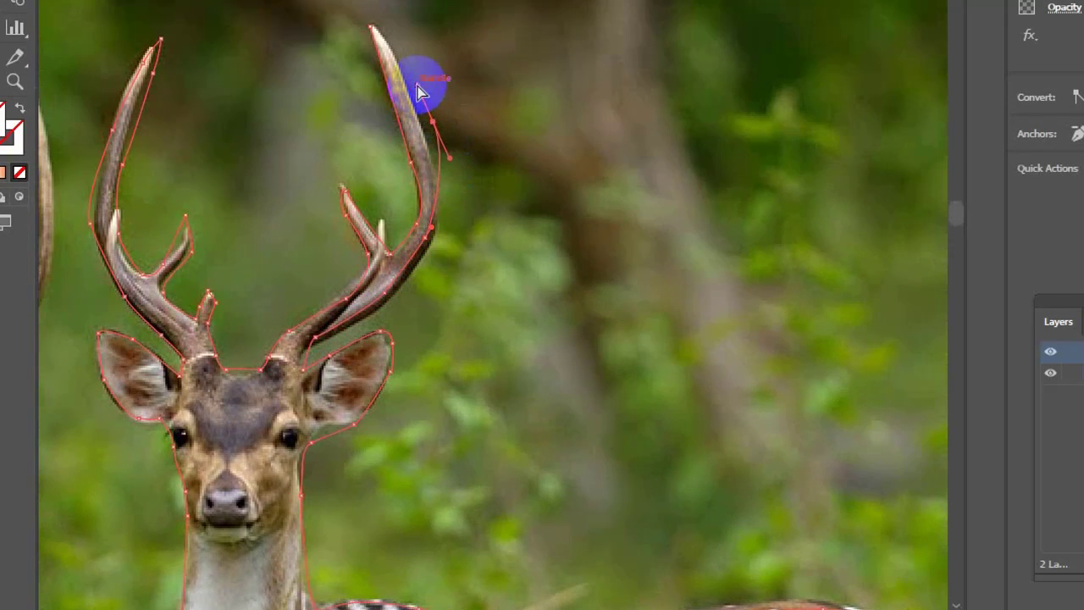
key(ctrl+z)
drag(439, 197, 438, 172)
drag(426, 124, 422, 116)
drag(402, 75, 424, 96)
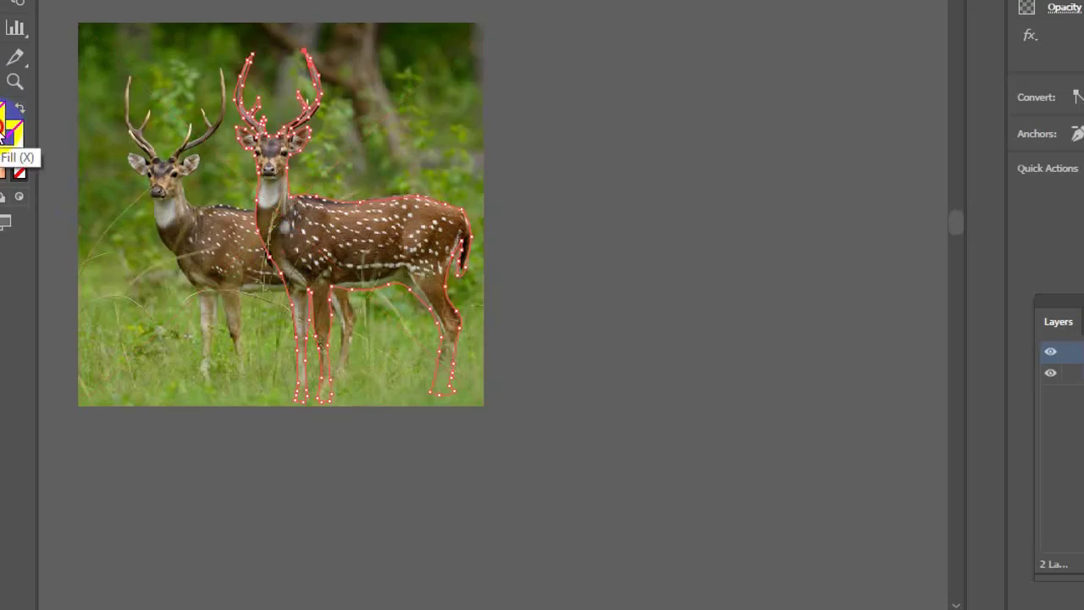
- Fill the deer silhouette with dark brown 1E170F and move it from the photo onto the left part of the landscape
double_click(13, 134)
key(Return)
scroll(399, 174, up, 4)
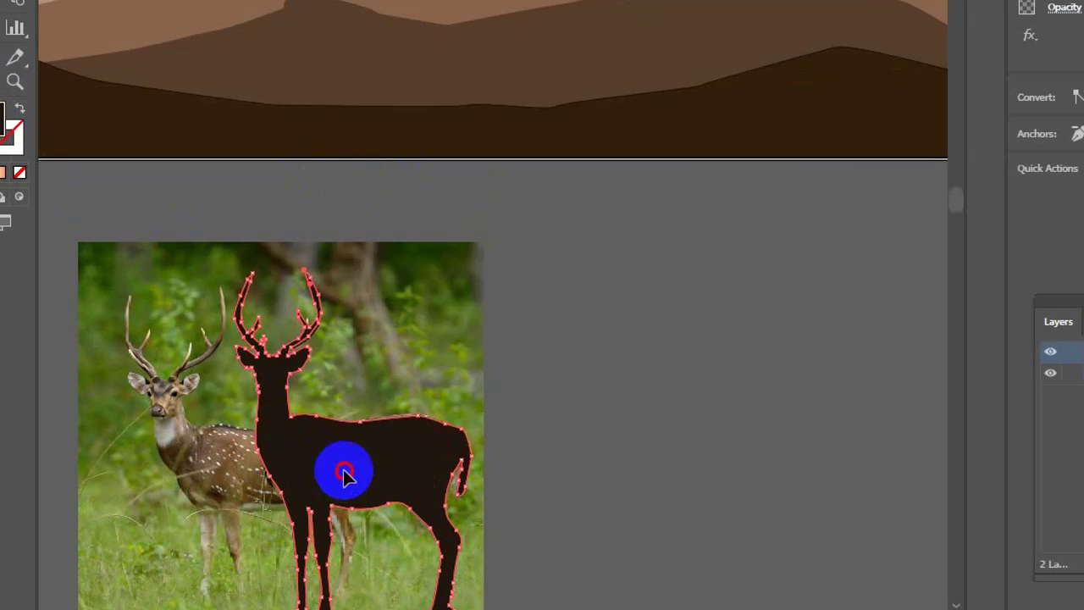
drag(344, 471, 393, 62)
scroll(406, 78, down, 2)
drag(486, 130, 530, 371)
scroll(448, 364, up, 2)
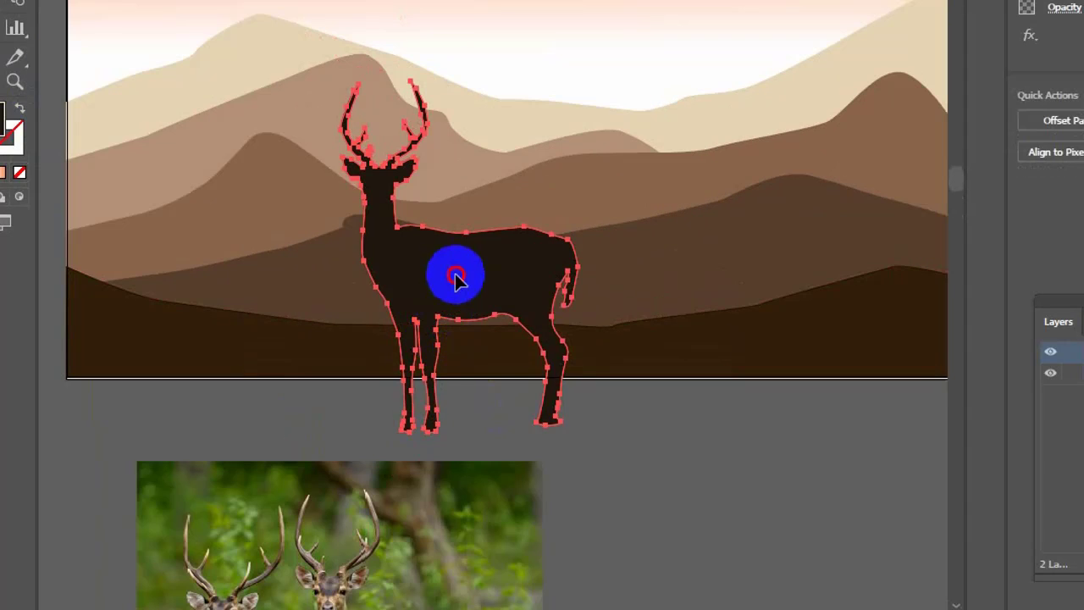
drag(452, 278, 356, 194)
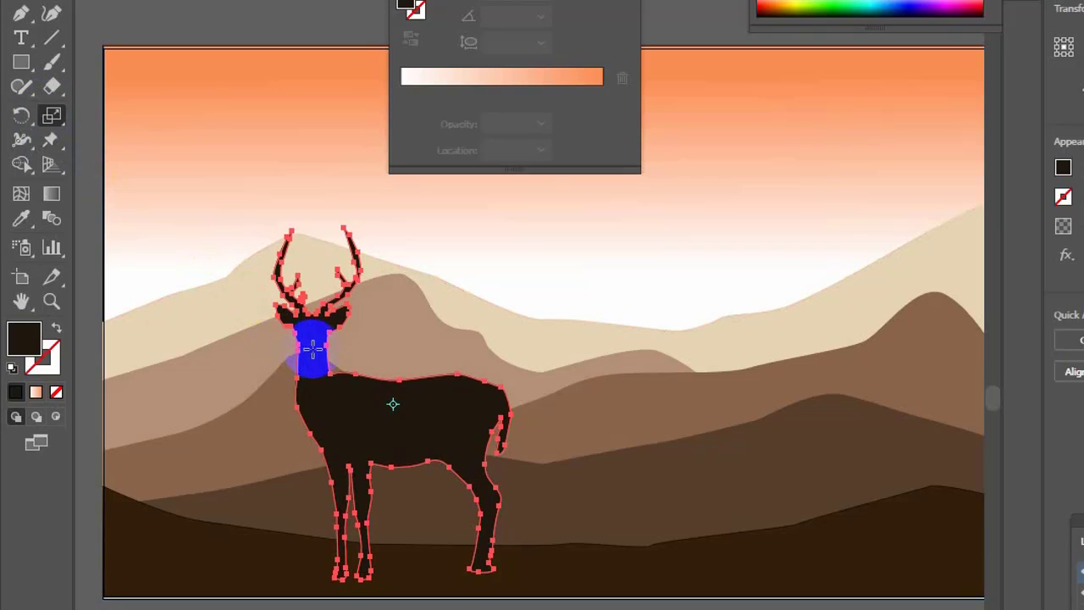
- Scale the deer down and adjust its height so that its feet stand on the darkest front hill
drag(307, 346, 416, 498)
key(v)
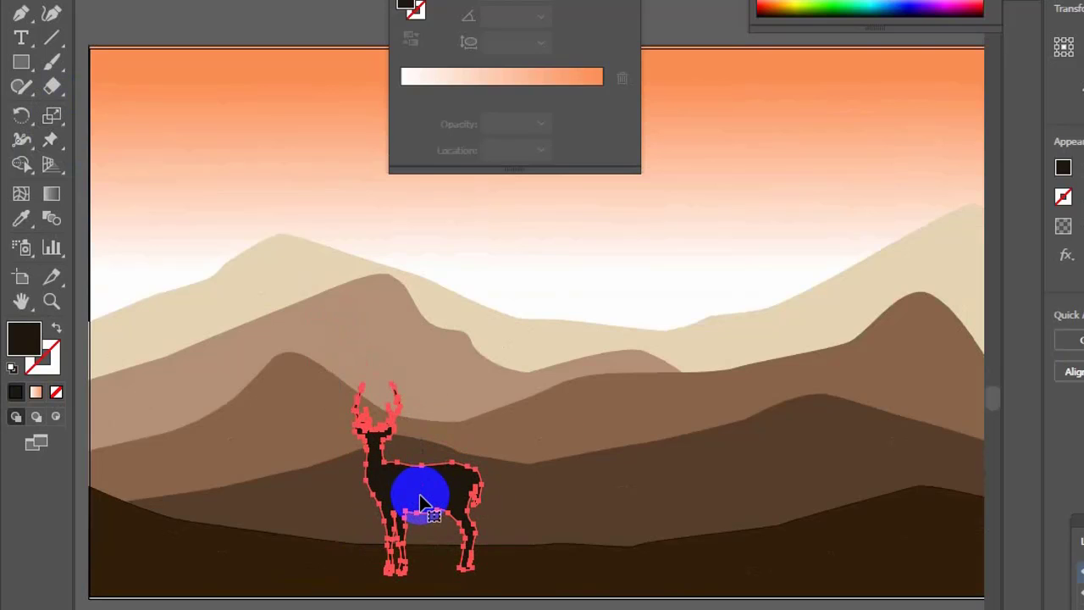
click(52, 115)
drag(373, 396, 365, 387)
key(shift+Up)
key(shift+Up)
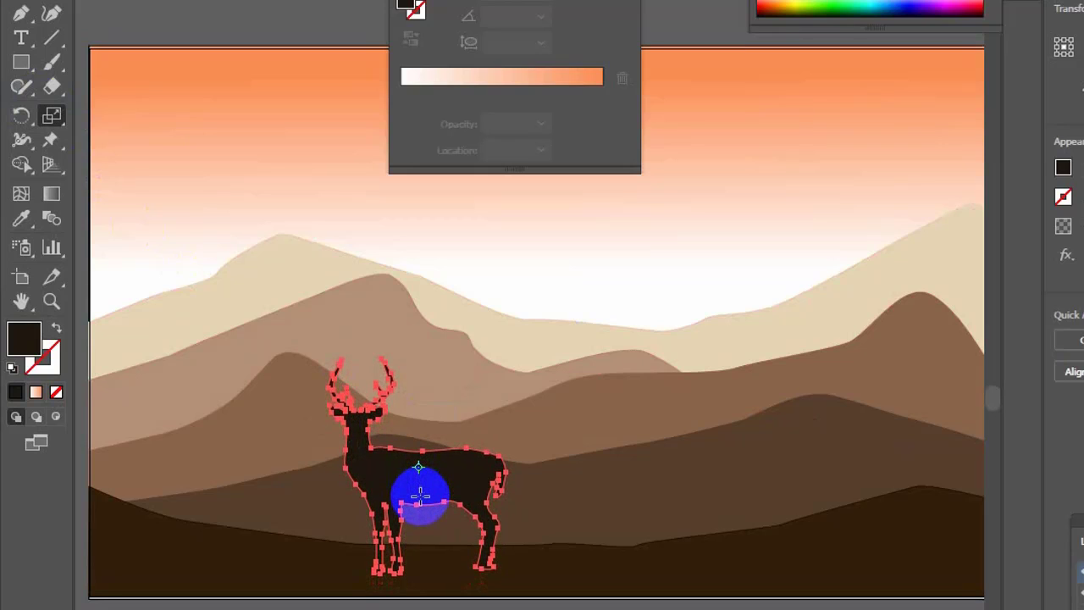
- Duplicate the deer silhouette and place the copy to its right on the front hill
right_click(390, 476)
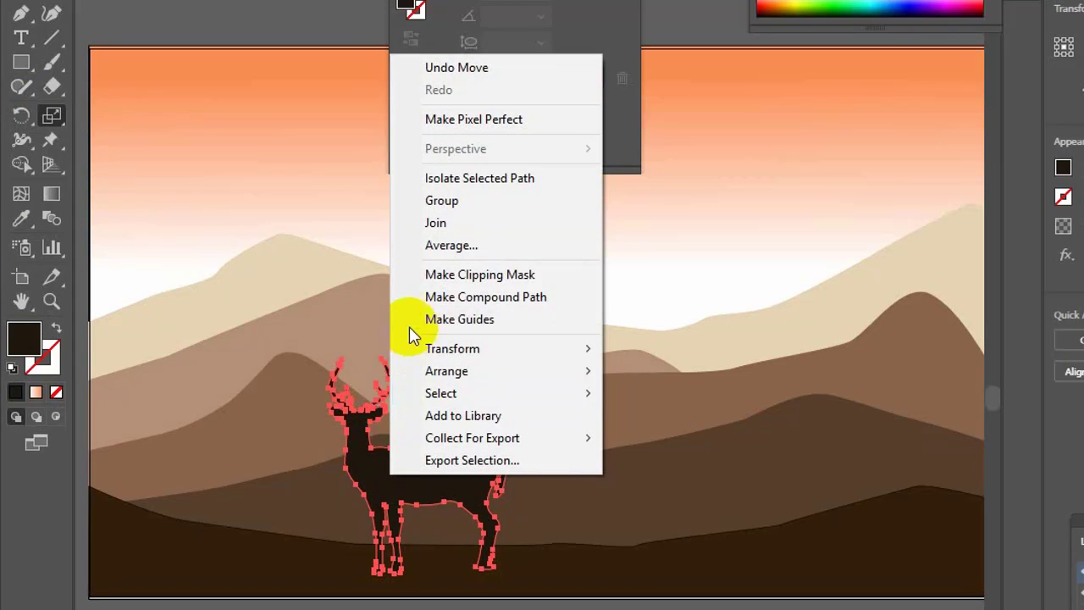
click(378, 497)
click(424, 484)
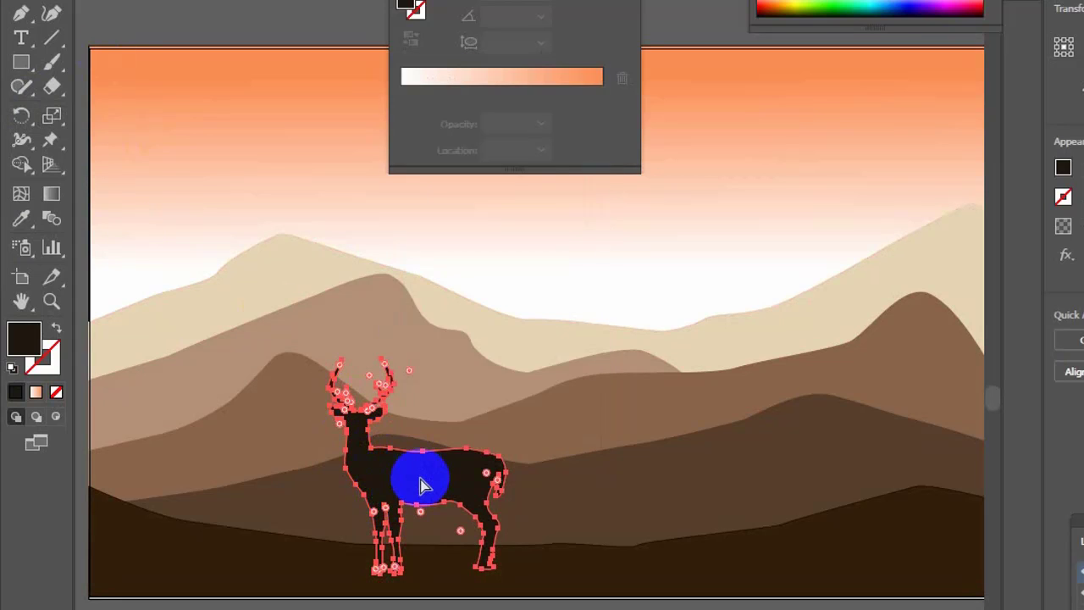
drag(419, 477, 626, 481)
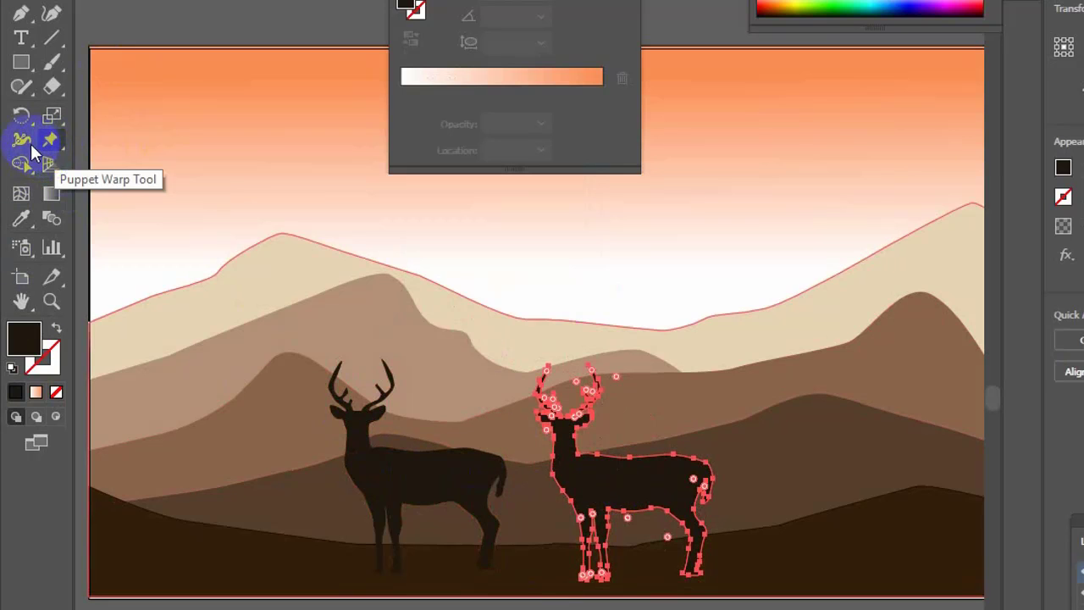
- Flip the duplicate deer horizontally so that it faces the opposite direction
click(792, 2)
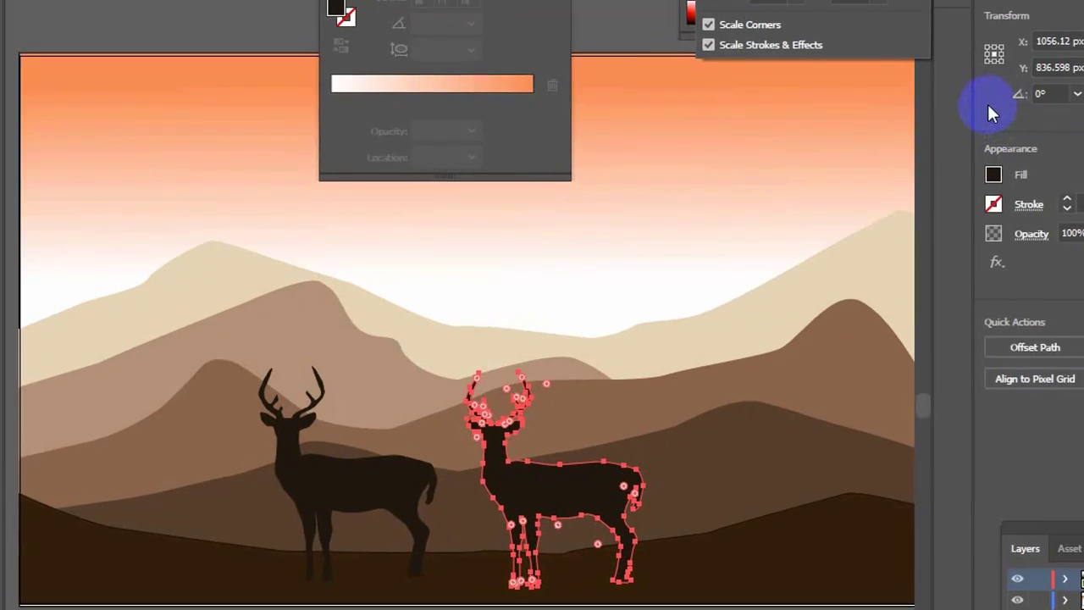
key(ctrl+c)
click(1083, 0)
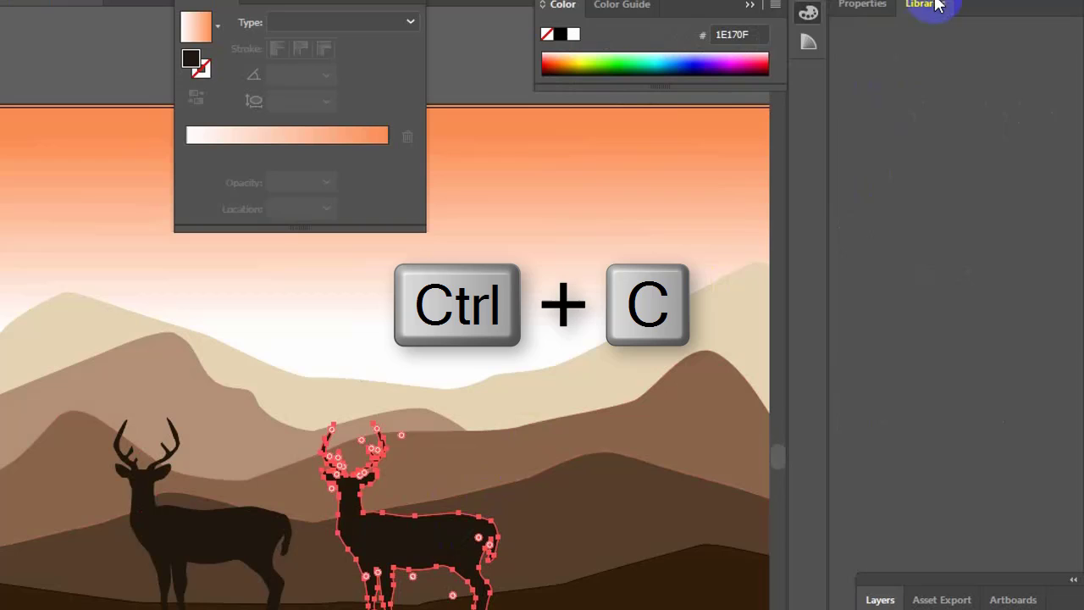
click(864, 5)
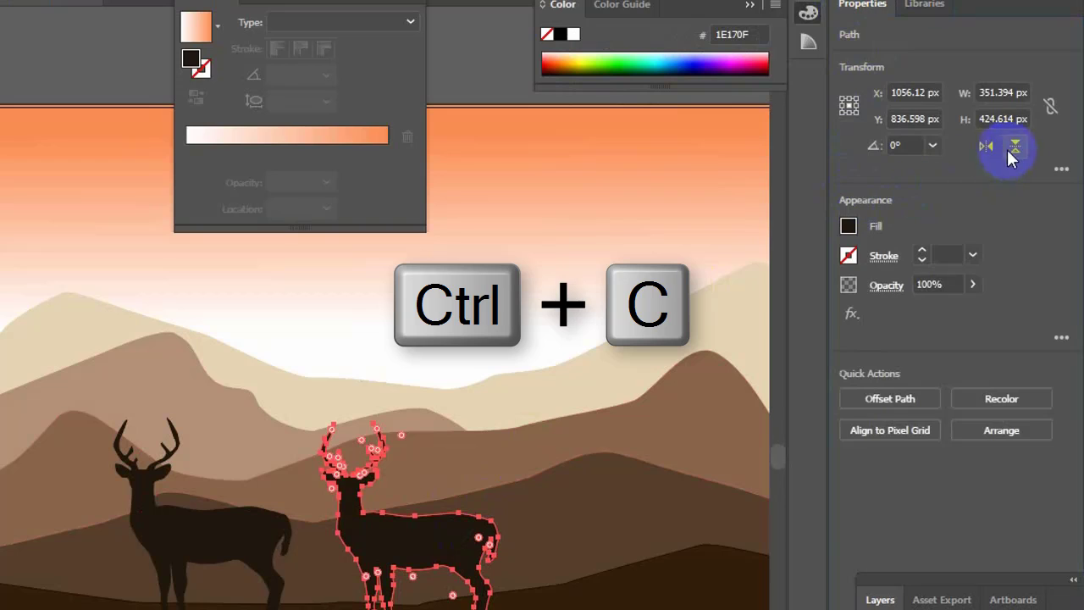
click(992, 145)
key(ctrl+v)
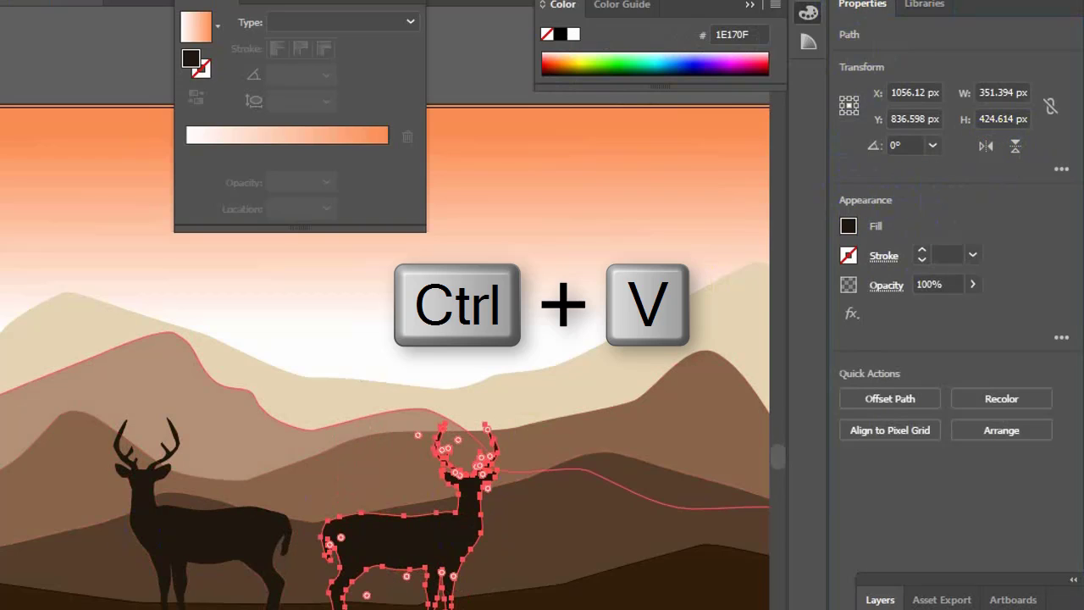
- Scale the flipped deer down to about 270 by 355 px and move it to about X 1110, Y 863 px
drag(462, 460, 450, 464)
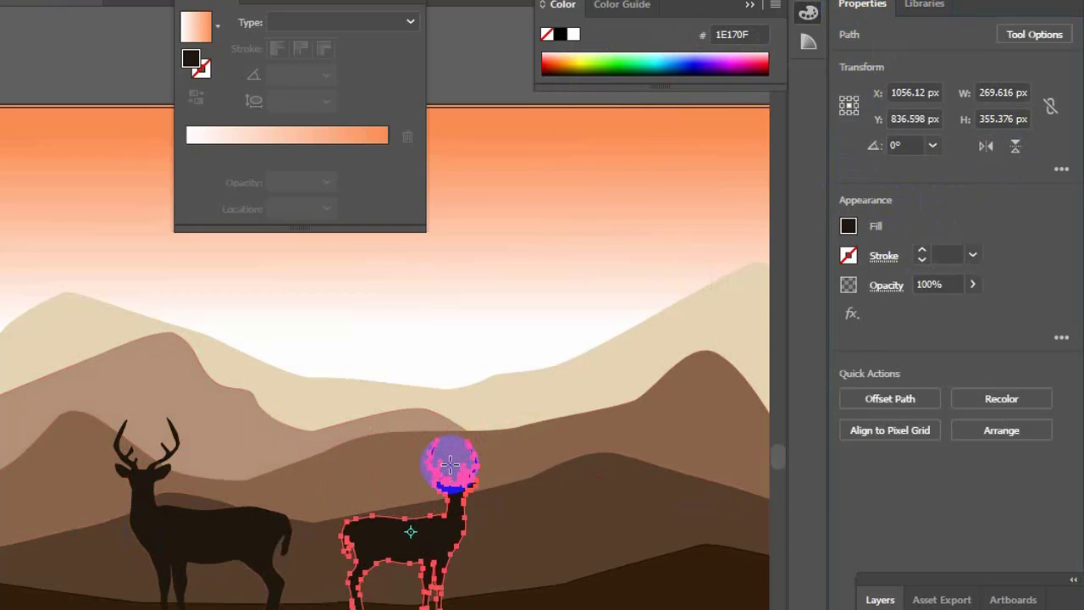
drag(409, 541, 463, 563)
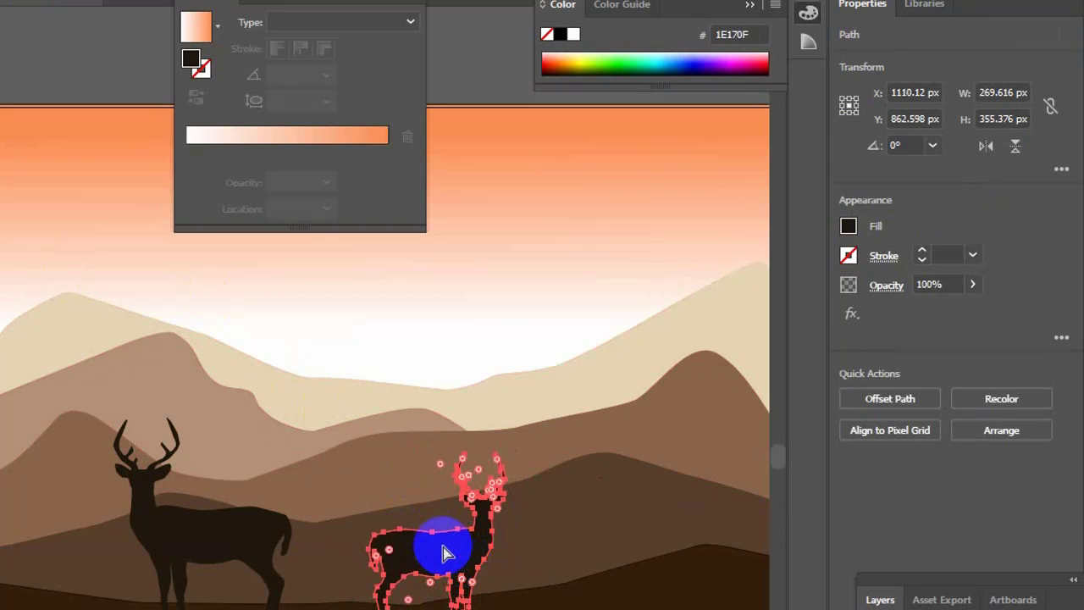
- Darken the front hill's fill color to 261607
click(690, 599)
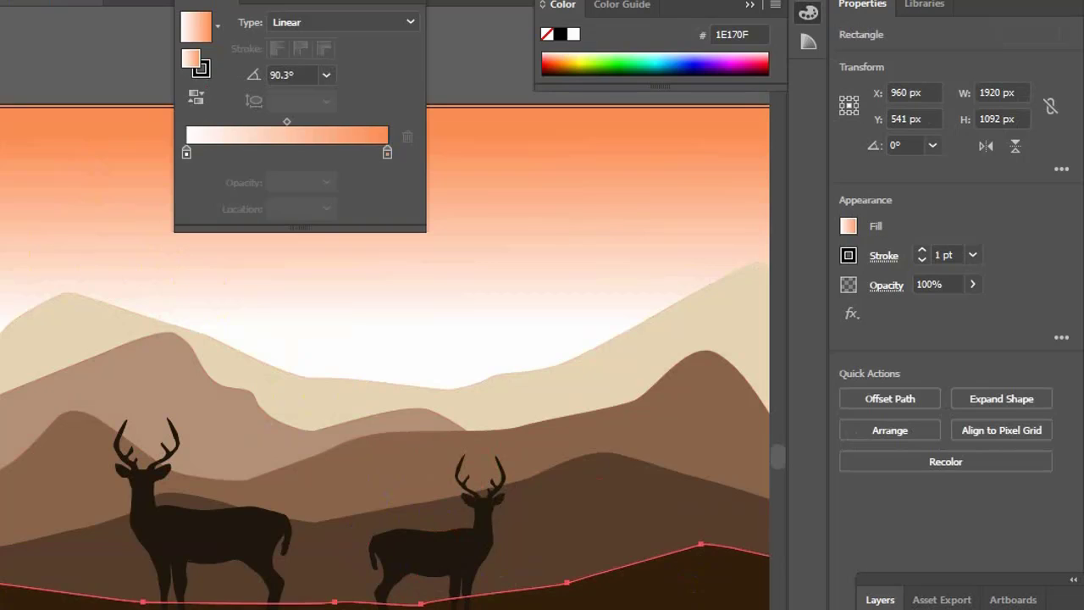
double_click(1, 287)
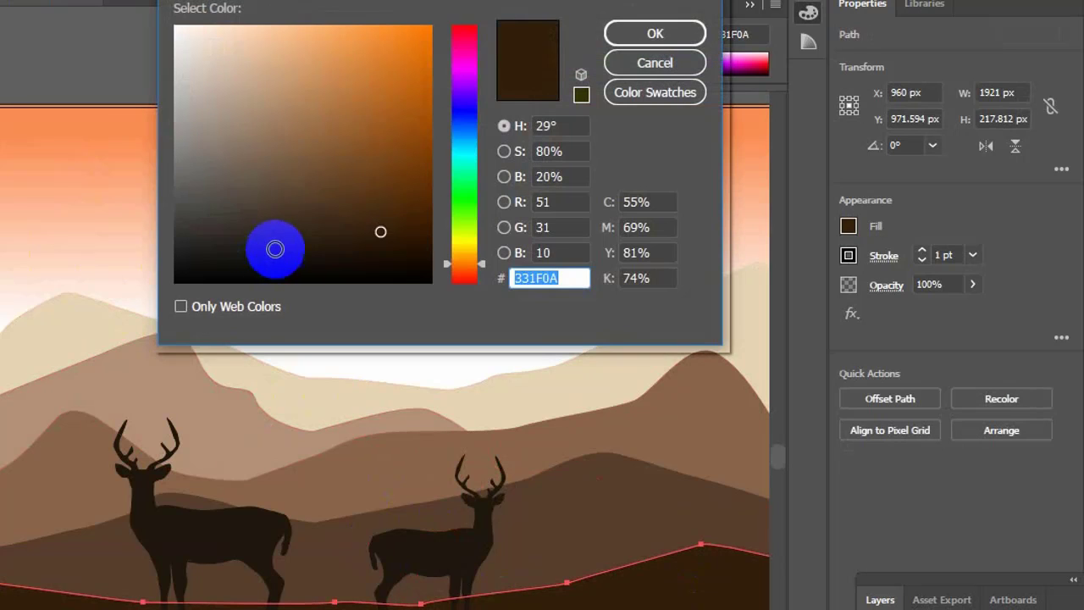
drag(384, 235, 383, 244)
click(652, 32)
click(156, 597)
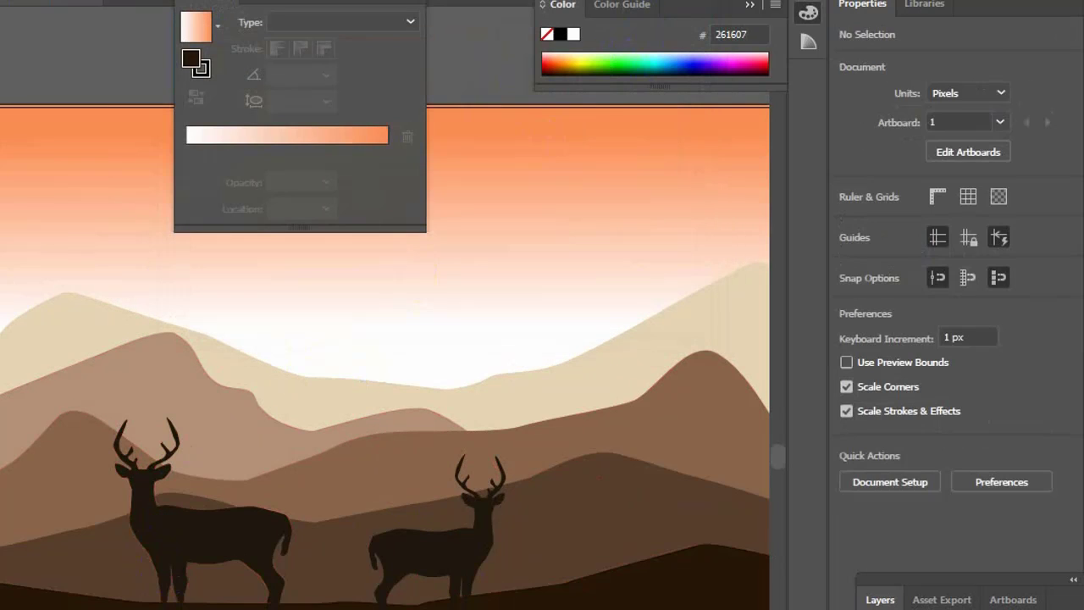
- Start a tree outline with the Pen tool near the landscape's left edge, drawing the trunk's left side and base without a fill
scroll(192, 547, down, 1)
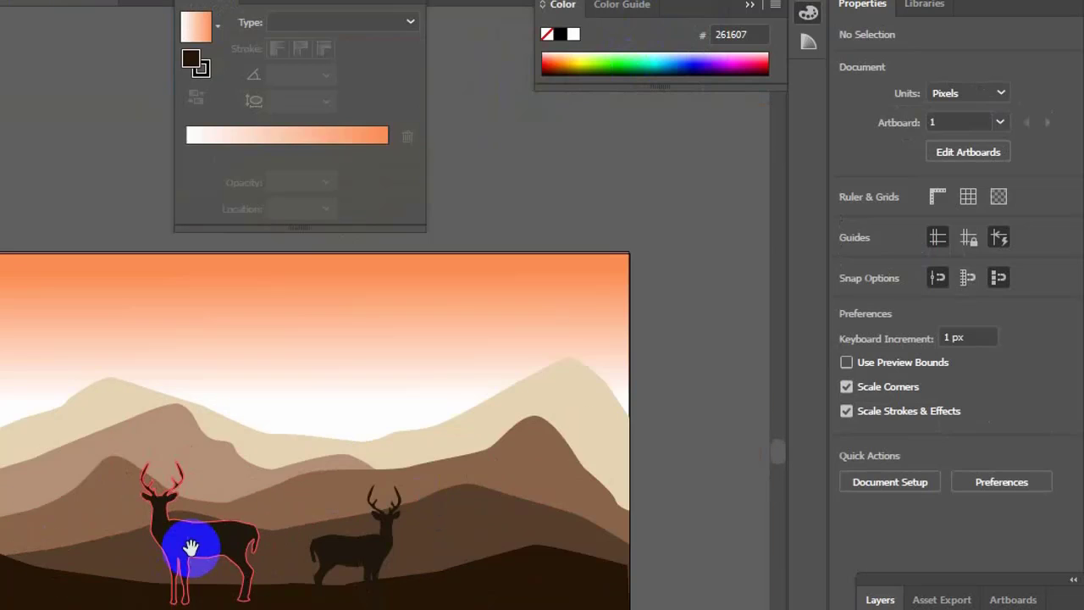
drag(191, 547, 305, 609)
key(p)
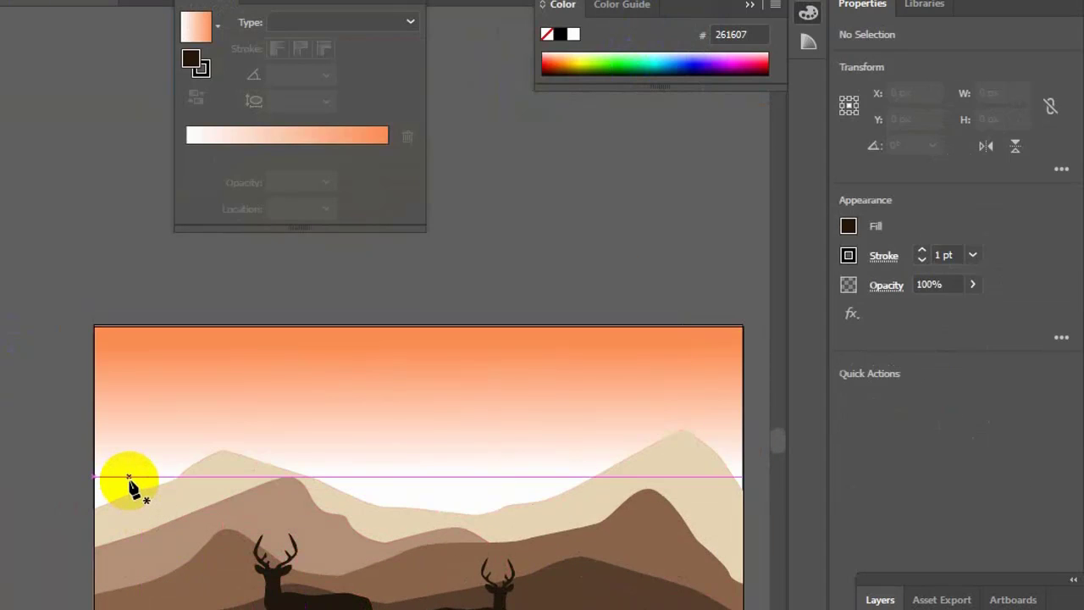
drag(129, 480, 169, 588)
click(170, 598)
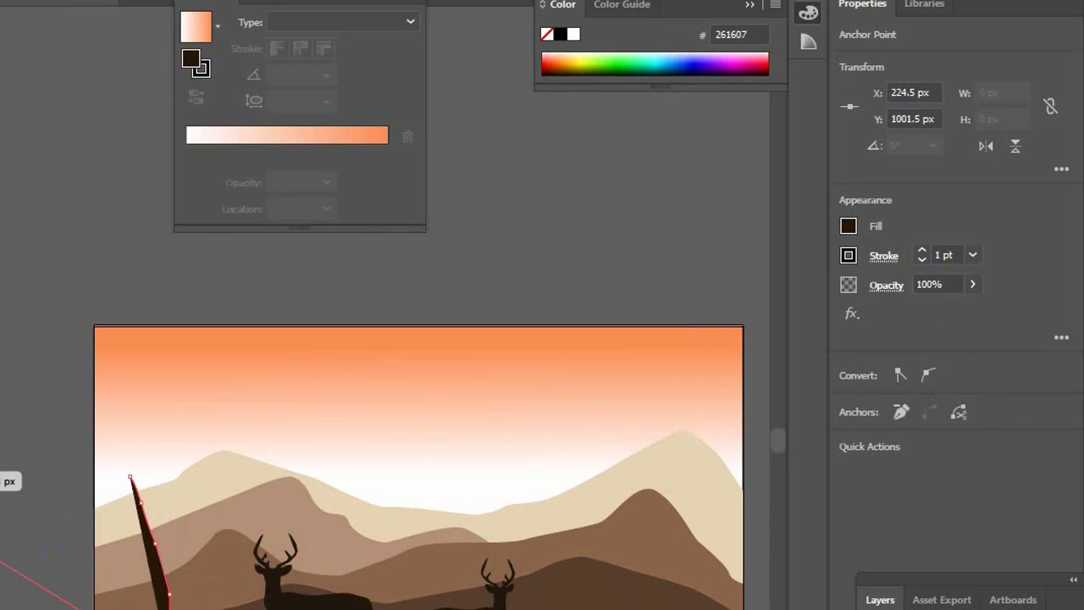
scroll(174, 606, up, 2)
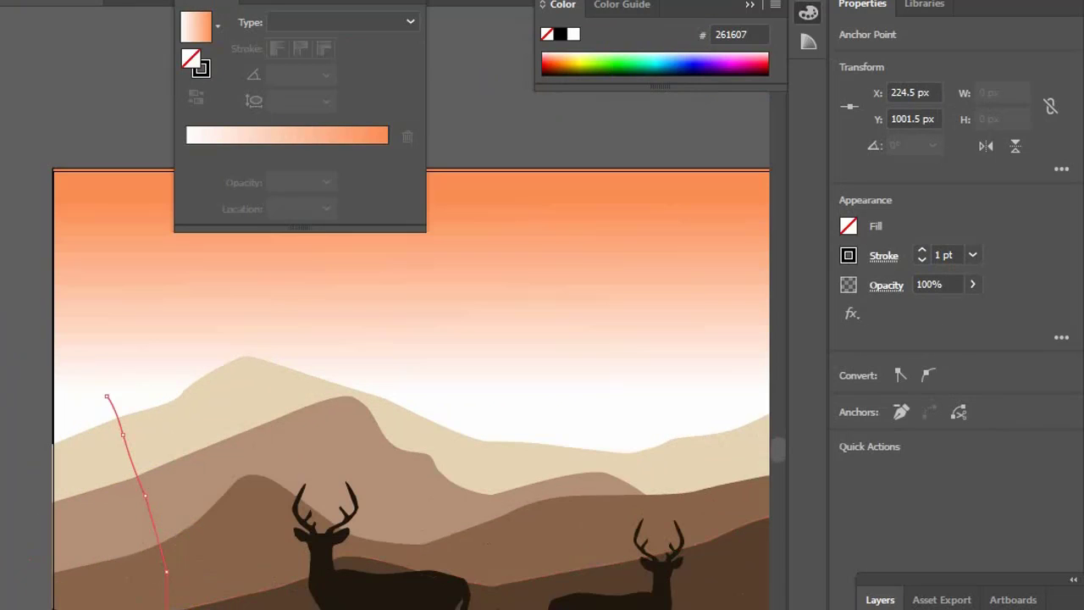
- Outline the trunk's right side and the two forked branch tips of its right limb
drag(200, 590, 200, 586)
drag(200, 555, 200, 545)
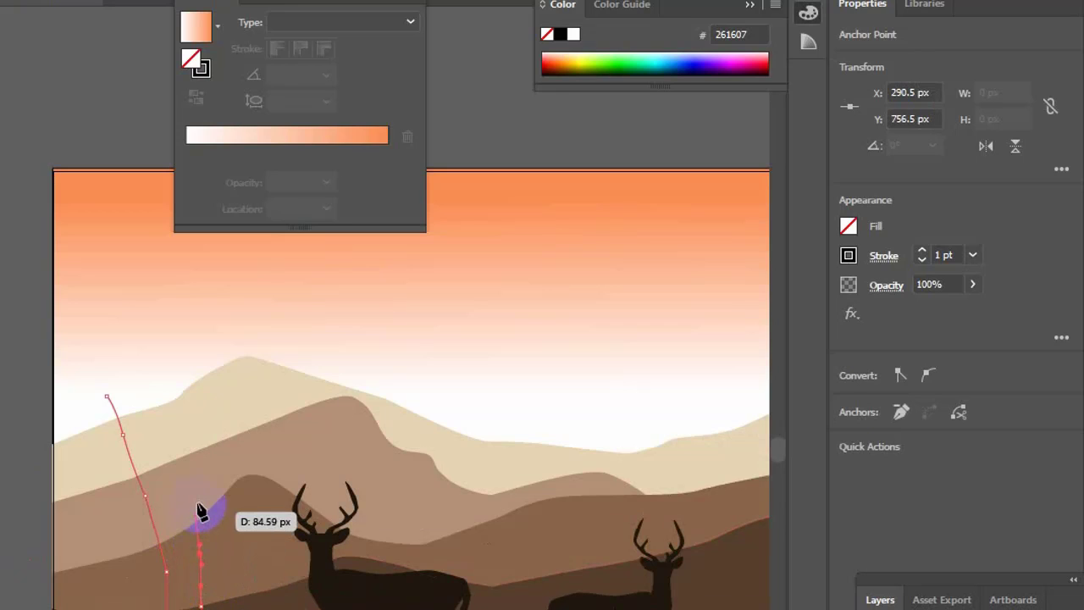
drag(199, 500, 201, 489)
drag(220, 429, 226, 420)
drag(272, 362, 246, 361)
click(264, 359)
click(247, 286)
click(235, 293)
- Continue the outline down the right limb's inner edge to the main fork and up the left limb's inner edge to its tip
drag(231, 390, 221, 400)
drag(198, 424, 194, 432)
click(178, 495)
drag(159, 492, 153, 454)
drag(152, 424, 152, 411)
drag(158, 377, 160, 368)
click(161, 353)
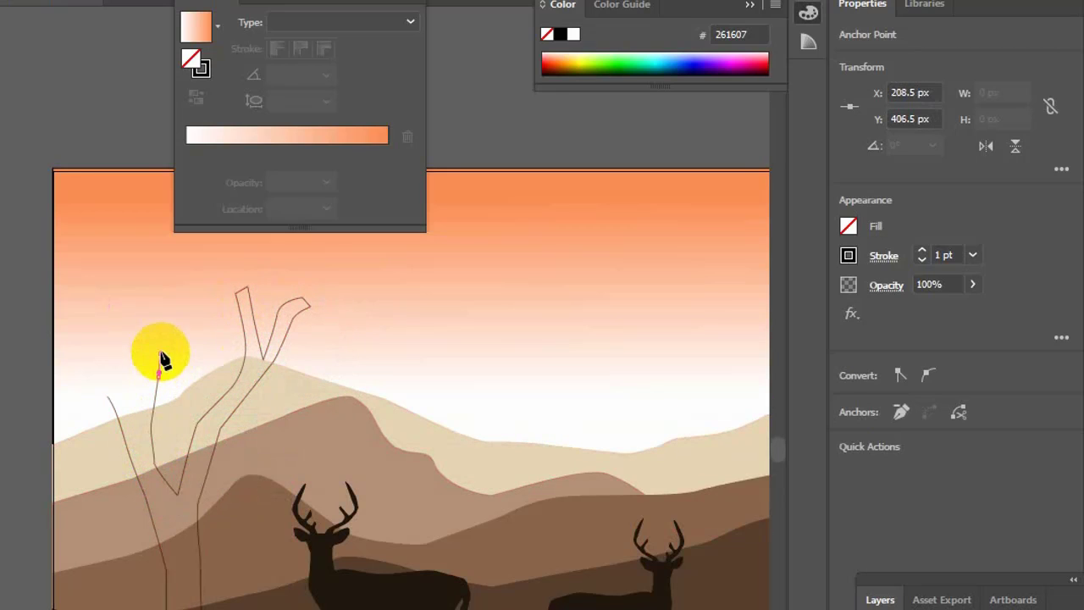
- Outline the left limb's two forked branches and close the tree path at its starting point
click(152, 351)
click(144, 397)
click(138, 426)
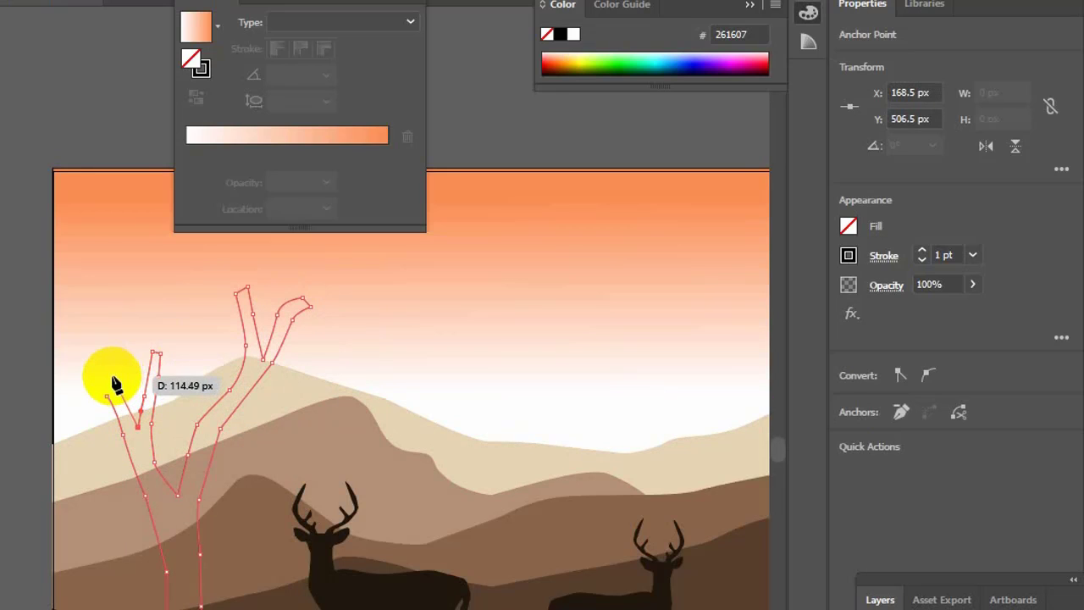
click(111, 375)
click(104, 395)
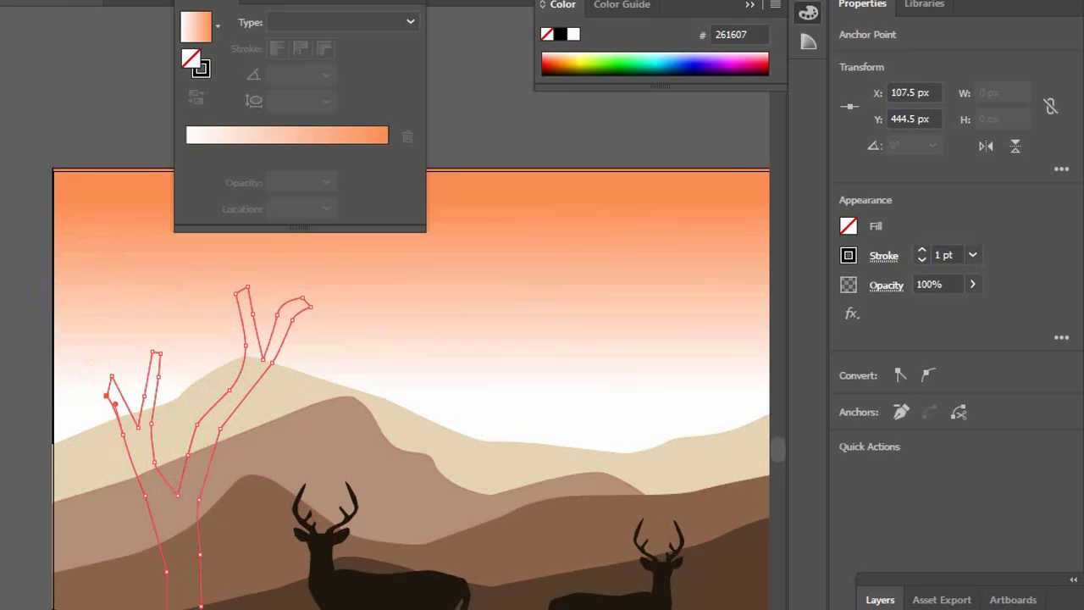
- Fill the tree trunk with the near-black color 19110B and move it to about X 288, Y 660 px
drag(392, 204, 324, 255)
click(623, 40)
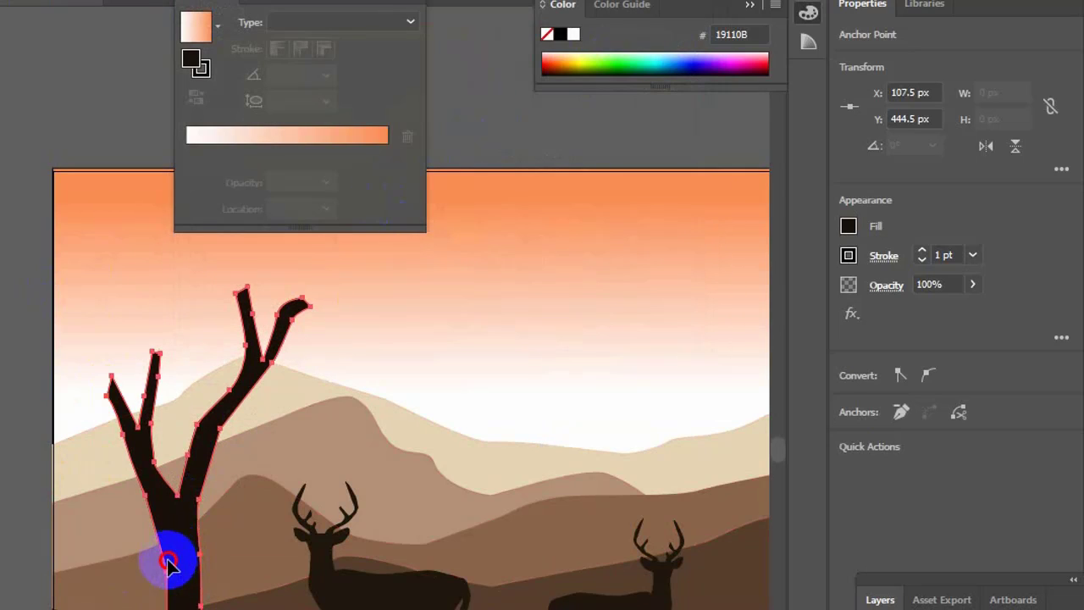
drag(168, 560, 158, 574)
click(537, 445)
click(173, 551)
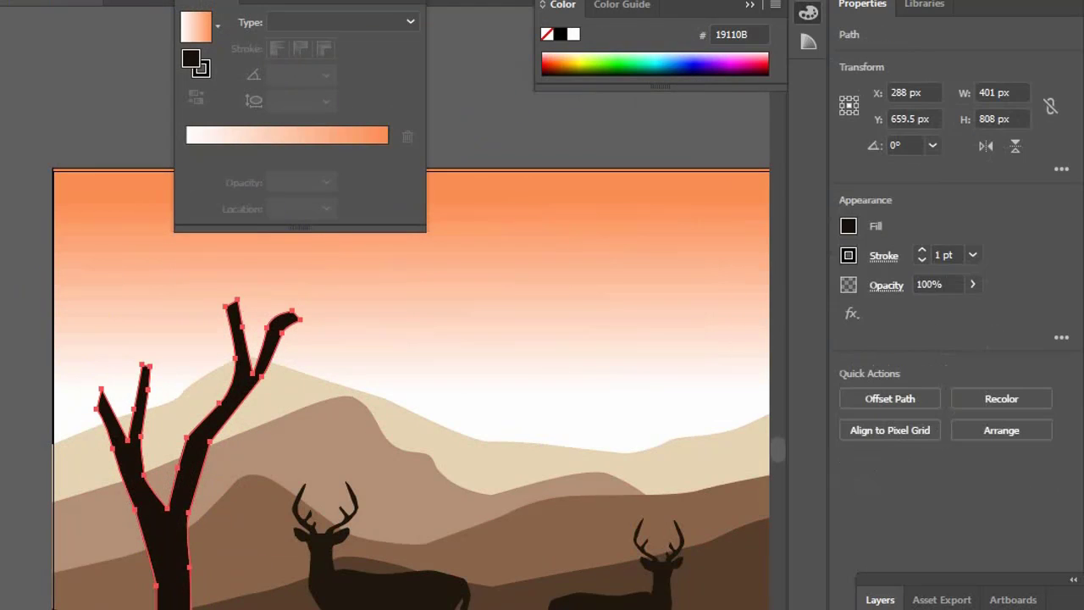
click(355, 339)
click(154, 605)
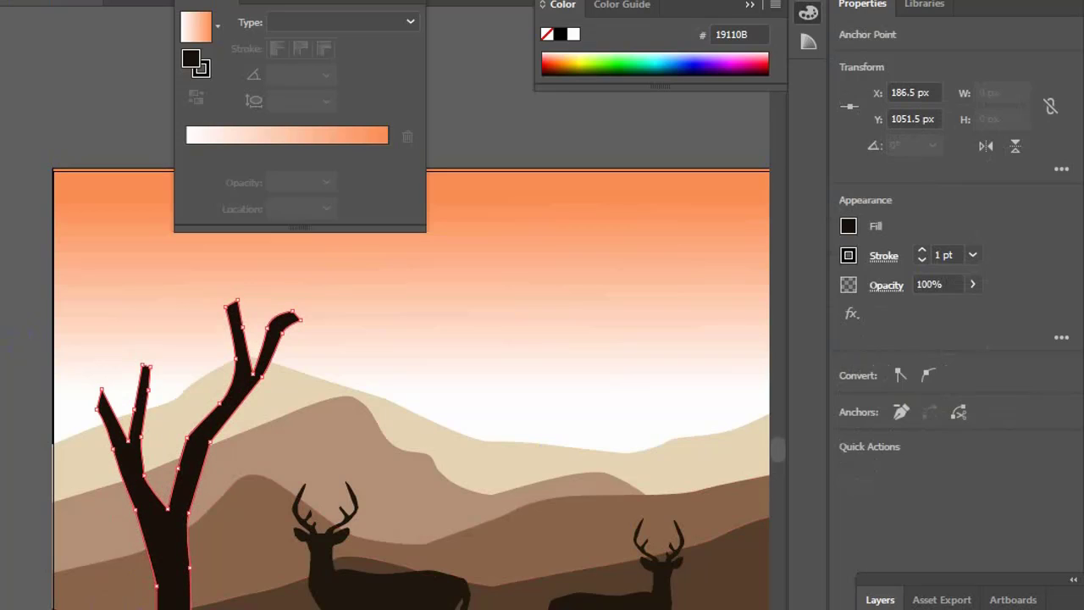
click(356, 339)
- Draw the wavy top and upper right edge of a leafy canopy above the tree's branches with the Pen tool
scroll(131, 424, up, 3)
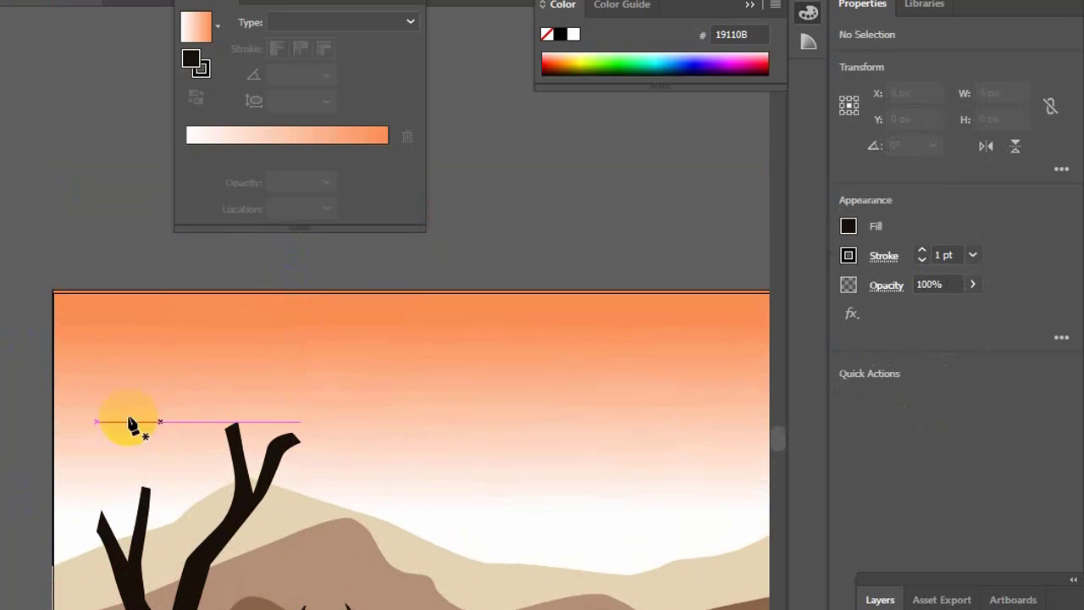
drag(212, 350, 233, 353)
drag(270, 364, 279, 375)
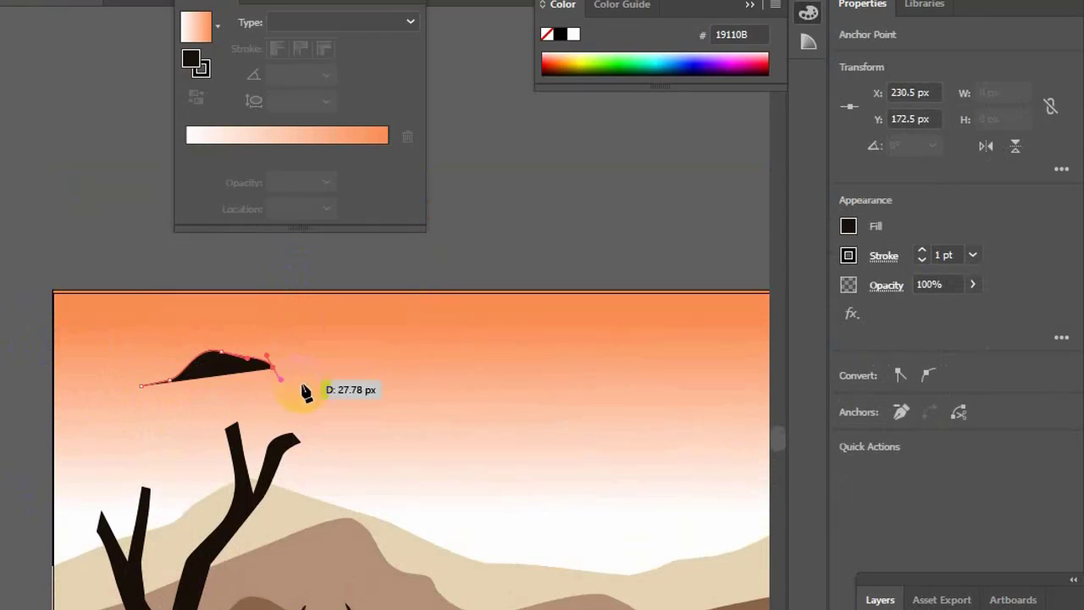
drag(368, 388, 374, 398)
click(377, 423)
drag(397, 472, 403, 479)
click(422, 490)
- Continue the canopy outline around its lower right corner and along its jagged underside to the right limb
click(418, 555)
click(354, 560)
click(251, 603)
click(226, 593)
click(220, 602)
click(205, 608)
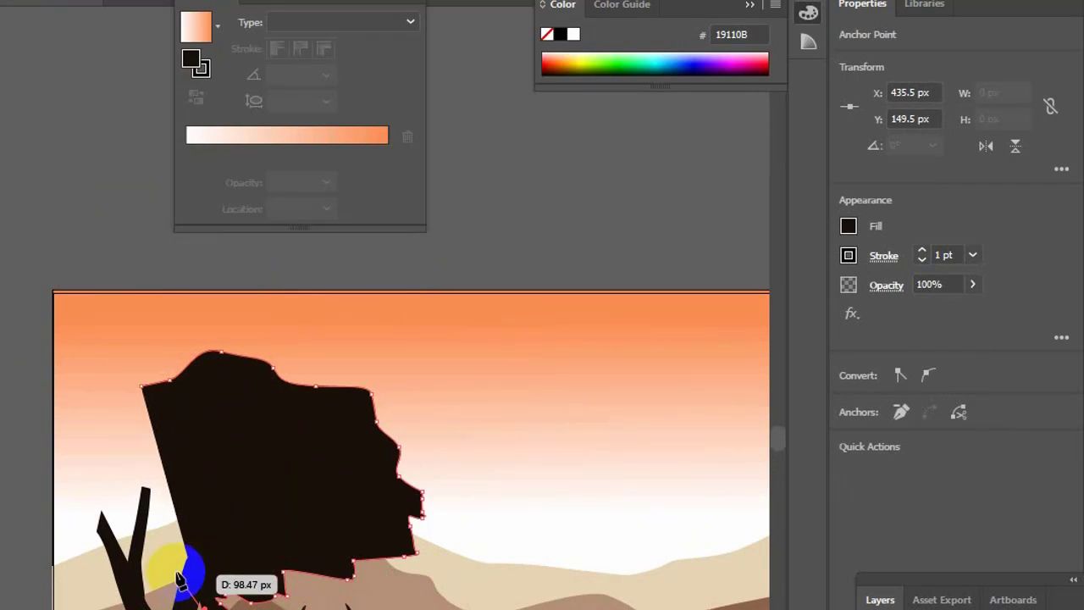
- Outline the canopy's lower left underside with a notch between the limbs and a lobe past the leftmost branch
click(170, 566)
click(158, 545)
click(162, 517)
click(148, 560)
click(96, 585)
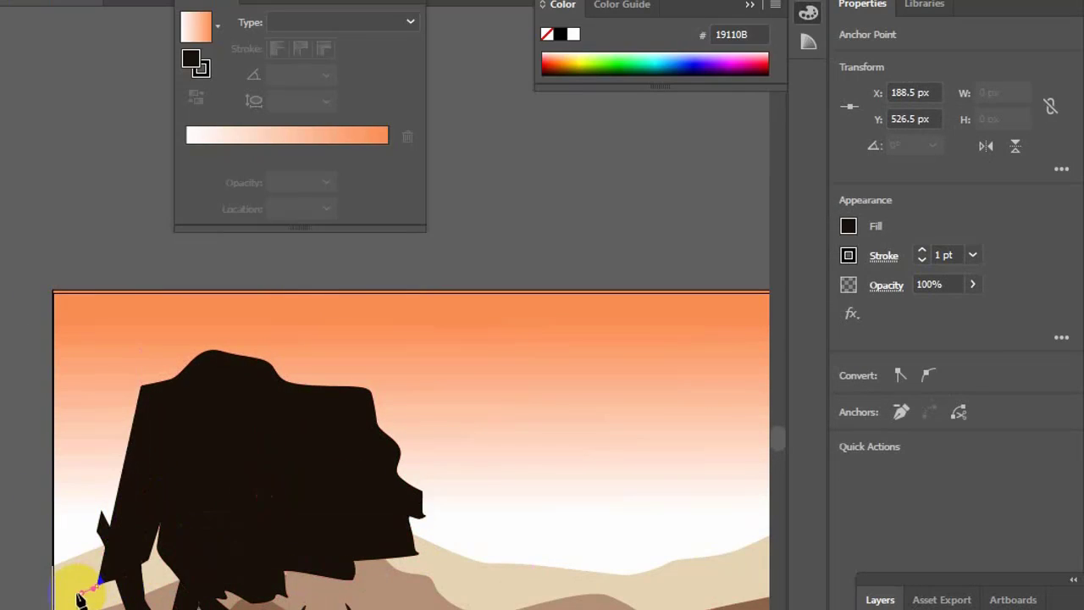
click(64, 561)
click(67, 518)
- Try to outline the canopy's upper left edge with deep lobes and join it to the top
click(126, 509)
click(78, 476)
click(107, 432)
drag(116, 404, 127, 407)
click(170, 373)
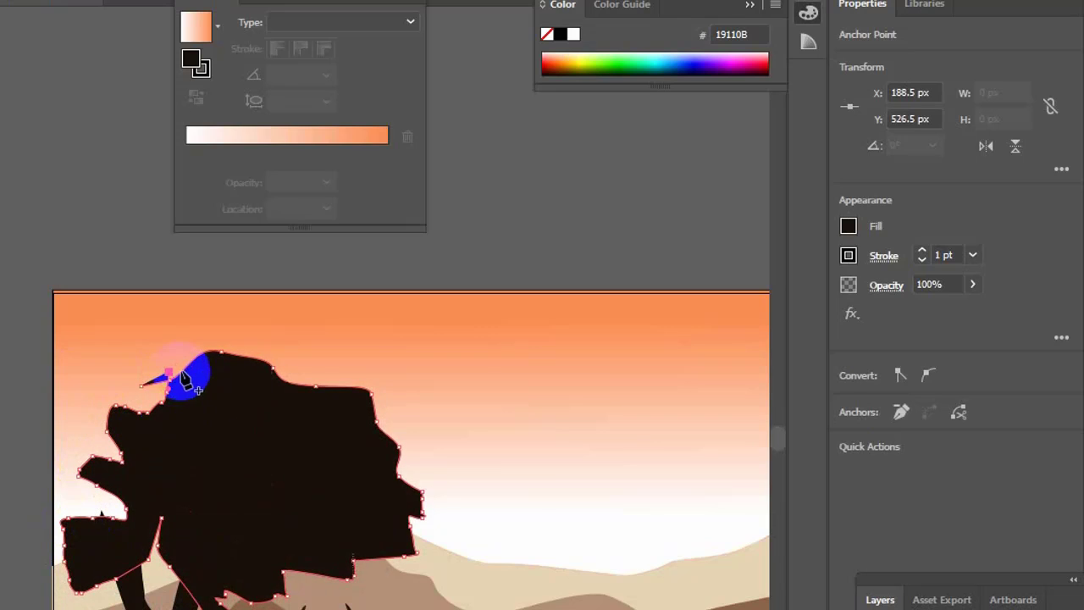
- Undo the most recent points on the canopy's upper left outline
key(ctrl+z)
key(ctrl+z)
key(ctrl+z)
key(ctrl+z)
key(ctrl+z)
key(ctrl+z)
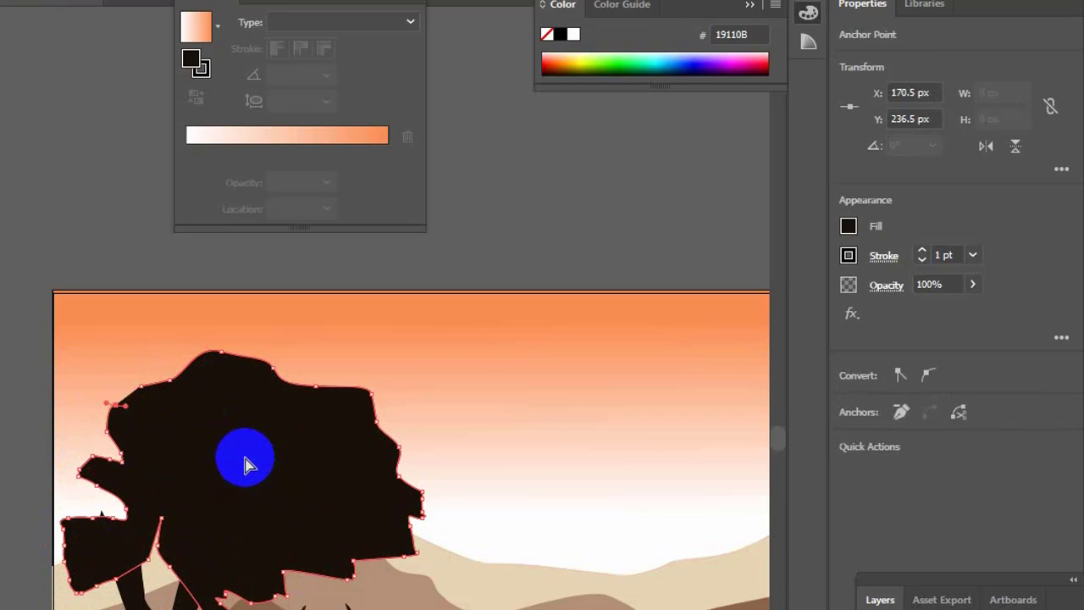
- Draw the canopy's left edge with small jagged leaf points and close the path at its starting point
click(65, 522)
click(62, 500)
click(84, 511)
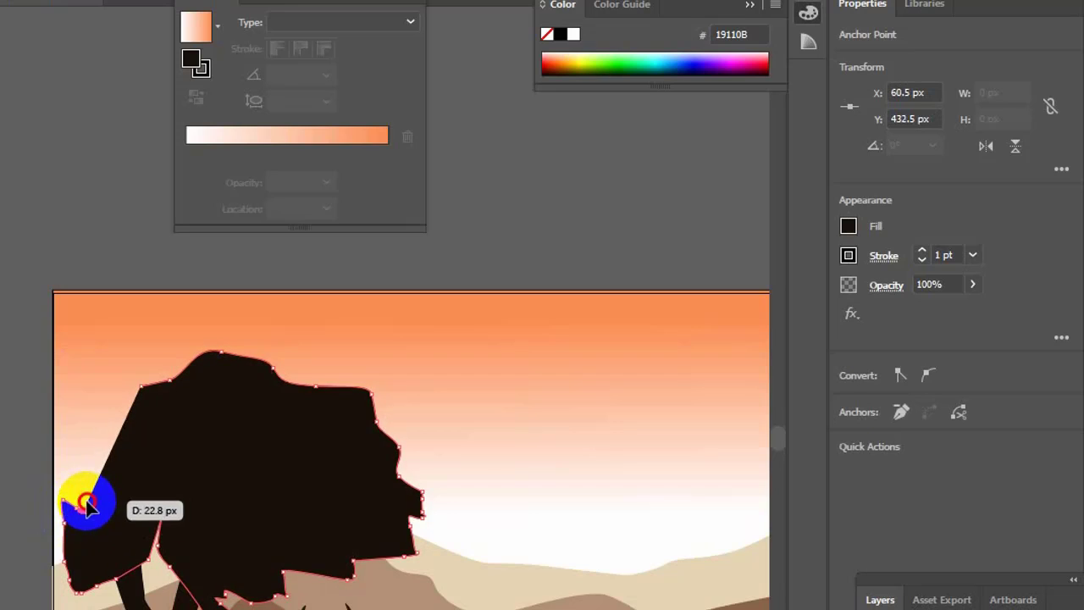
click(87, 501)
click(81, 491)
click(91, 486)
click(96, 472)
click(106, 479)
click(112, 470)
click(121, 461)
click(138, 451)
click(104, 432)
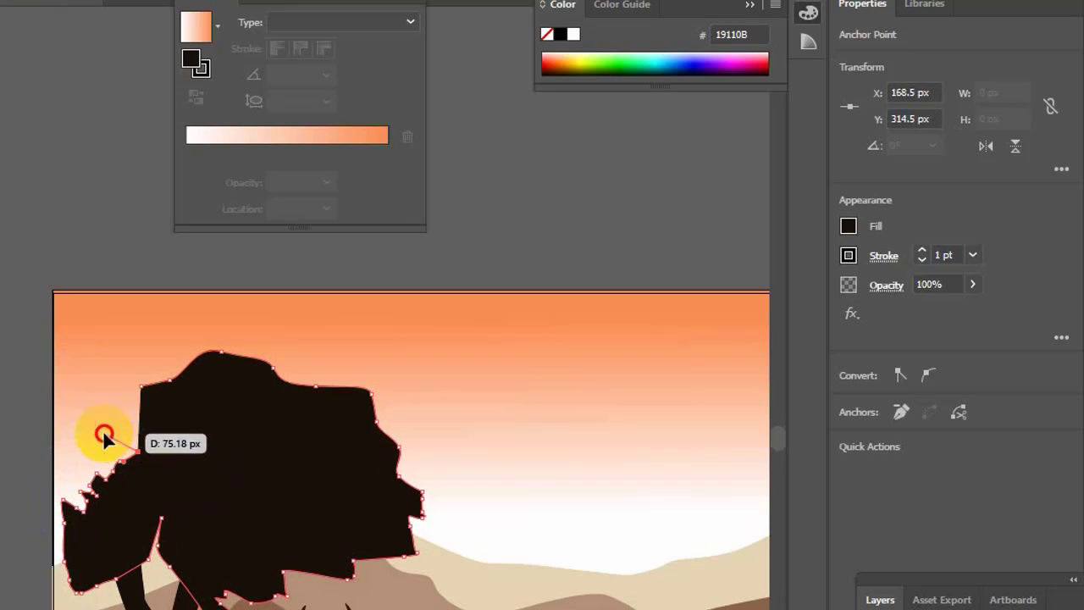
drag(111, 403, 118, 399)
click(141, 385)
- Reshape the canopy to about 790 by 344 px and place it over the branches at about X 342, Y 336 px
drag(227, 459, 213, 438)
mouse_move(242, 340)
mouse_down()
mouse_move(215, 297)
mouse_move(202, 409)
mouse_move(242, 416)
mouse_move(247, 404)
mouse_move(249, 418)
mouse_move(239, 417)
mouse_move(227, 458)
mouse_up()
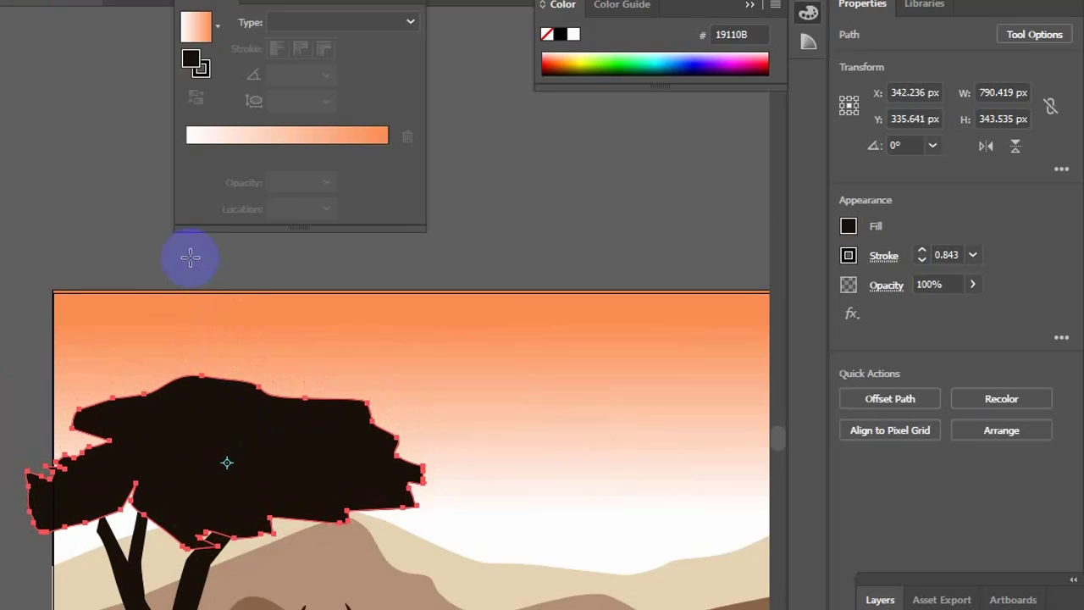
key(v)
click(245, 340)
- Delete the linked deer reference photo below the artboard
scroll(517, 410, down, 3)
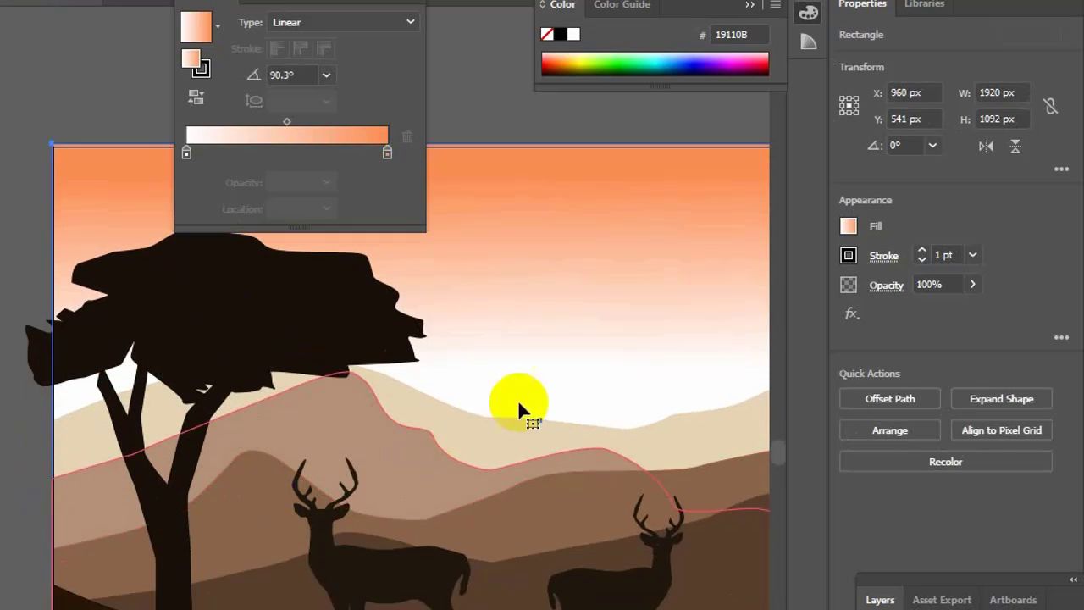
drag(625, 321, 436, 436)
scroll(256, 604, down, 5)
click(255, 608)
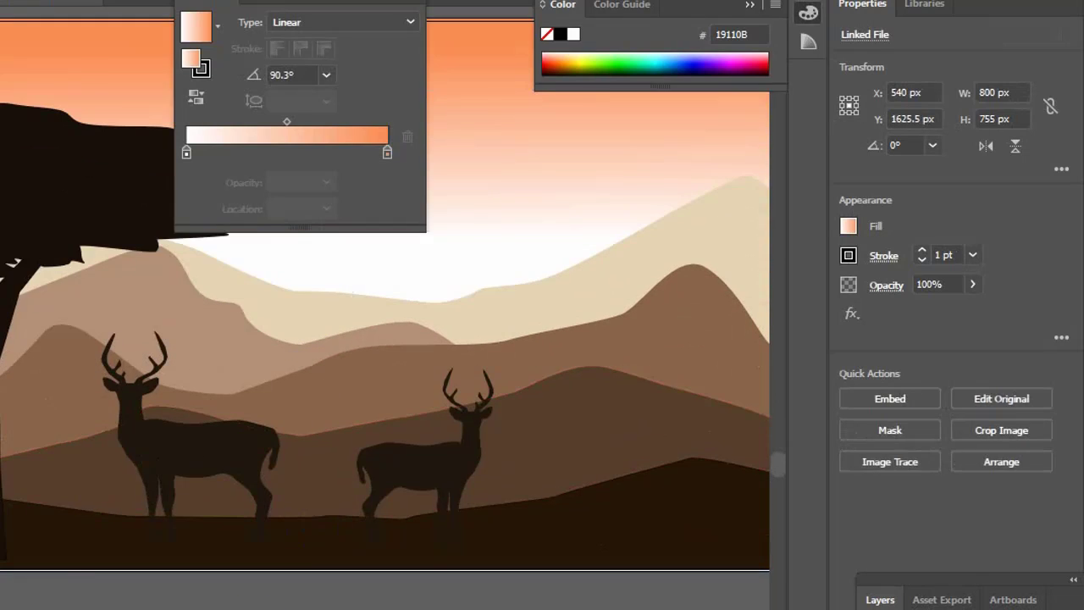
key(Delete)
- Draw a large circle for the sun with the Ellipse tool and move it into the sky between the tree and the right peak
scroll(535, 483, up, 5)
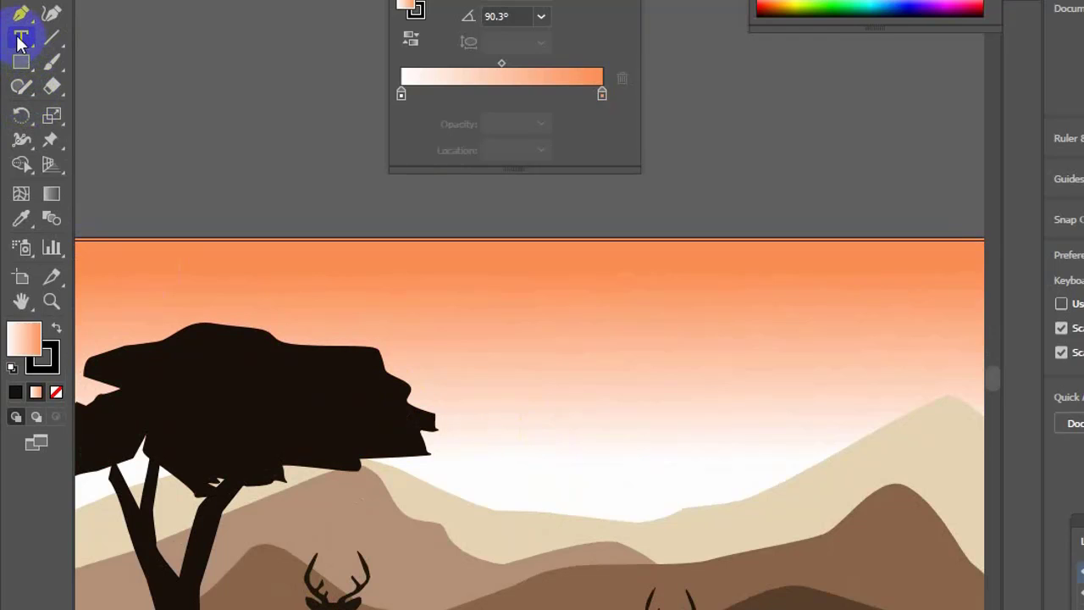
drag(20, 61, 114, 111)
drag(572, 435, 739, 598)
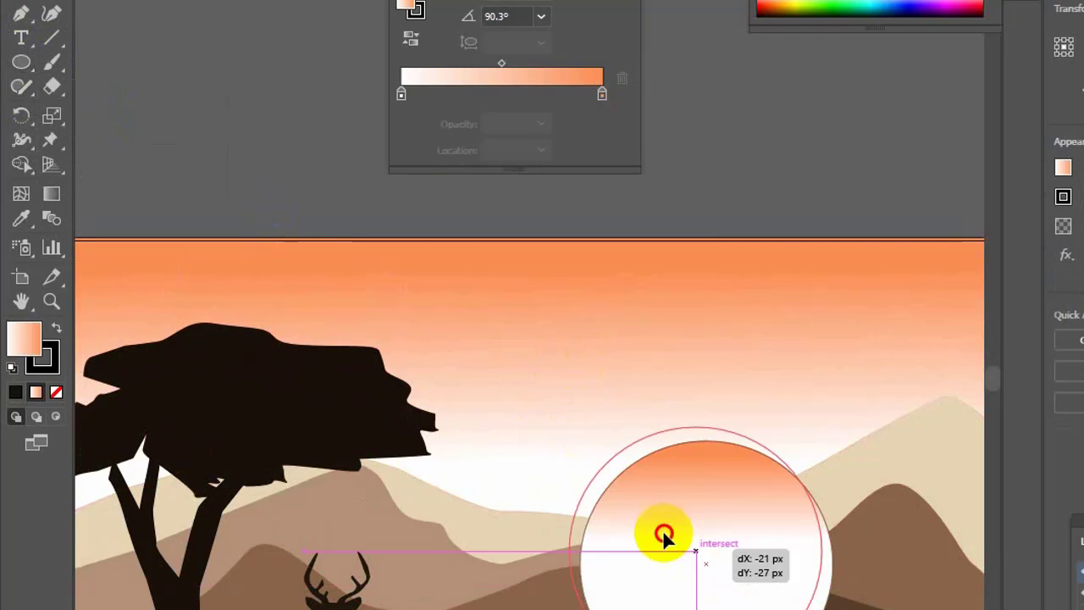
drag(662, 530, 593, 468)
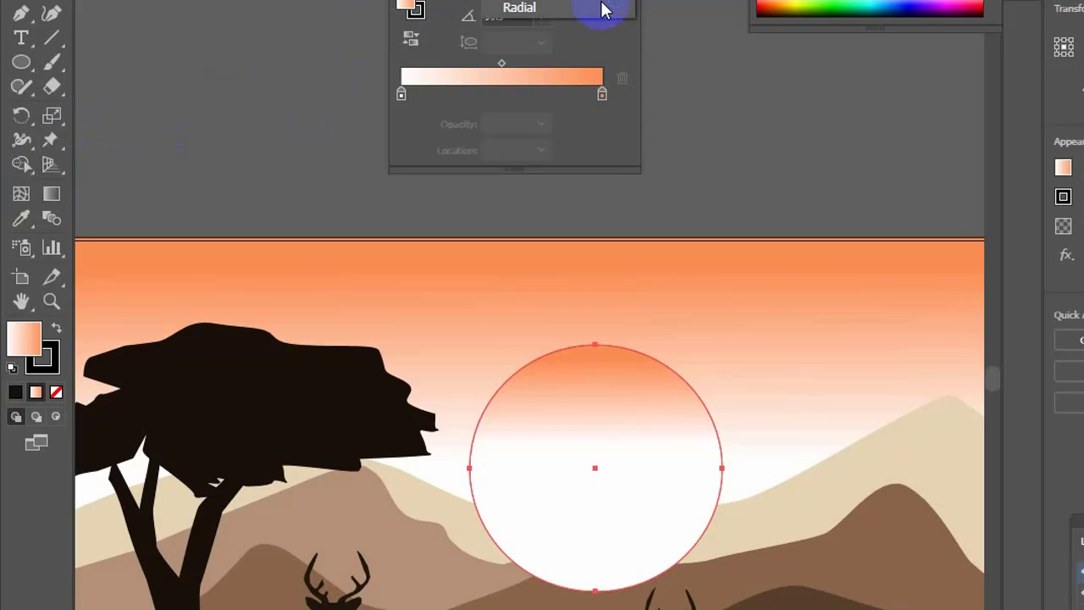
- Change the sun circle's white-to-orange gradient type to Radial
click(602, 8)
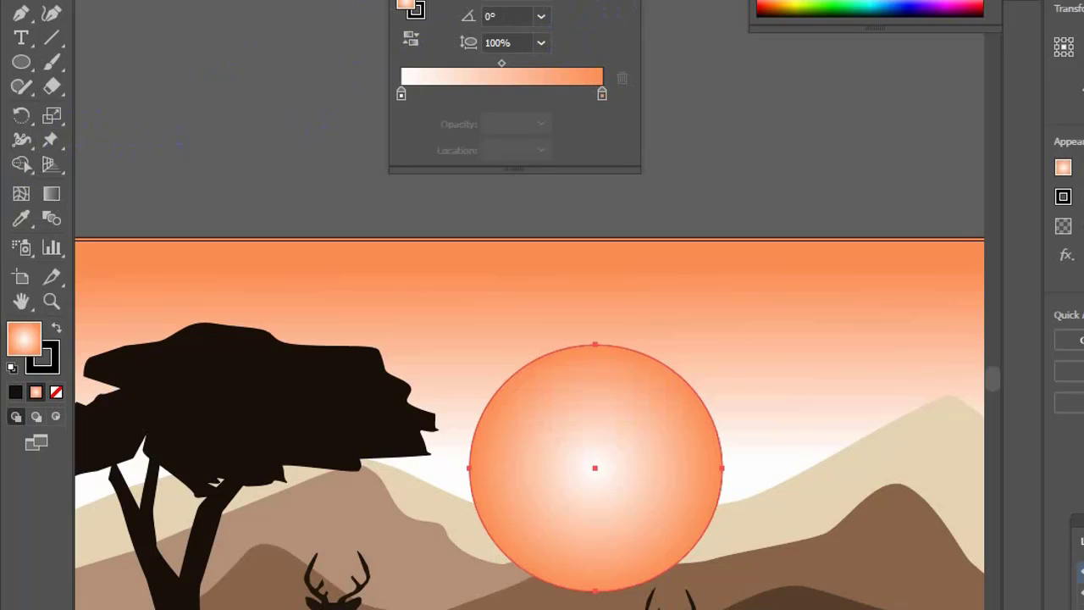
drag(492, 0, 310, 3)
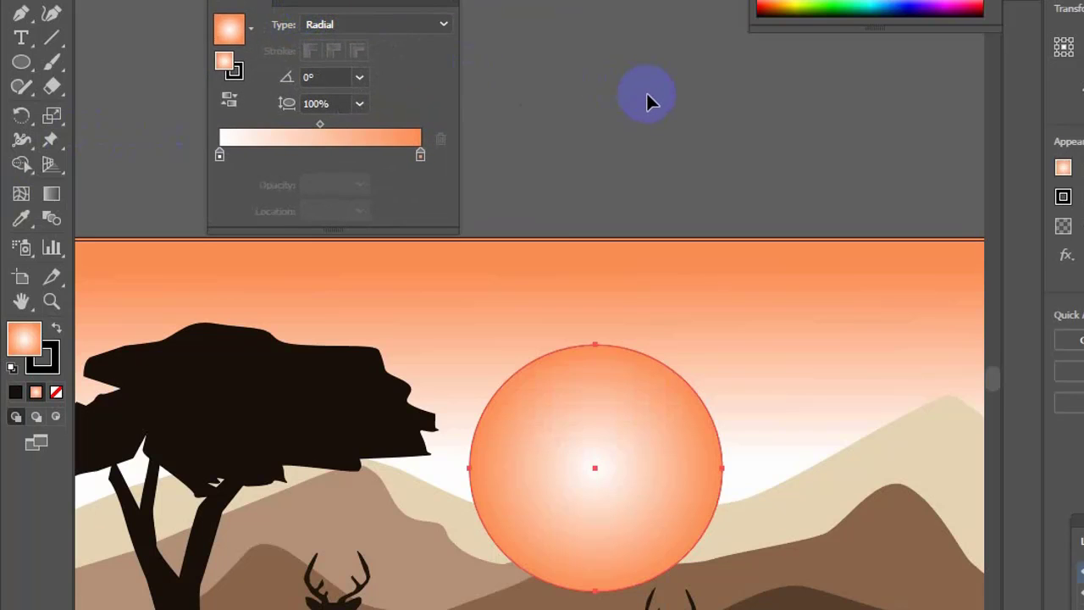
click(647, 98)
- Open the Transparency settings and set the sun circle's blending mode to Screen
click(438, 0)
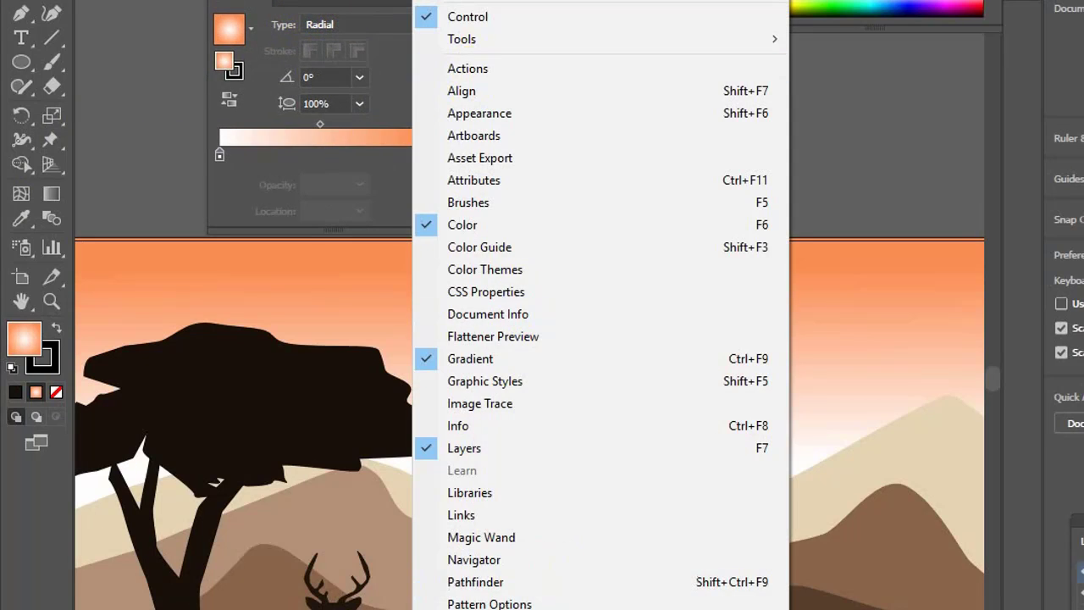
click(482, 609)
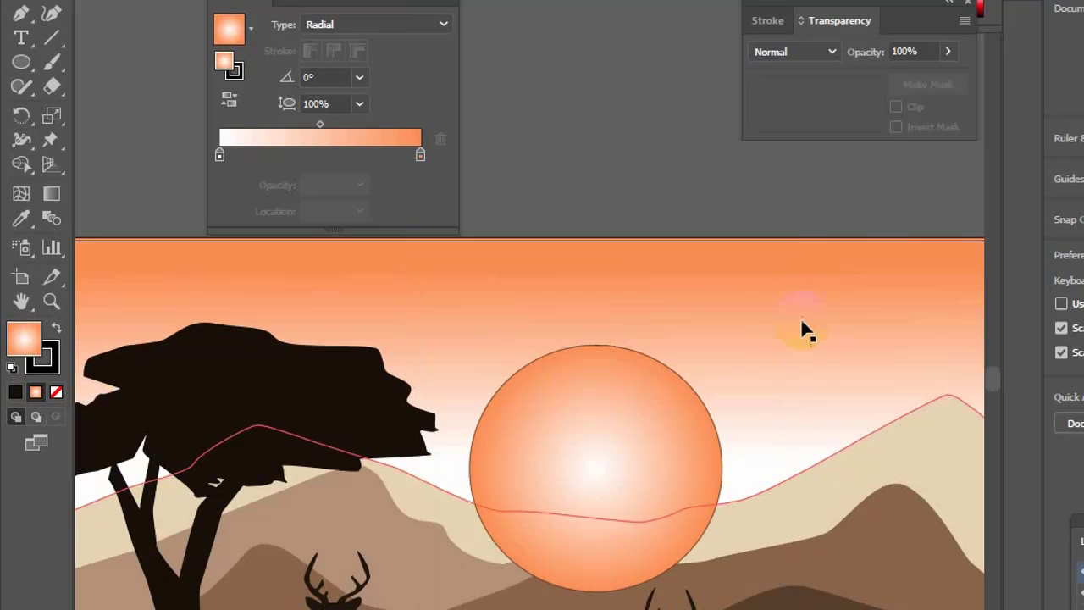
click(830, 52)
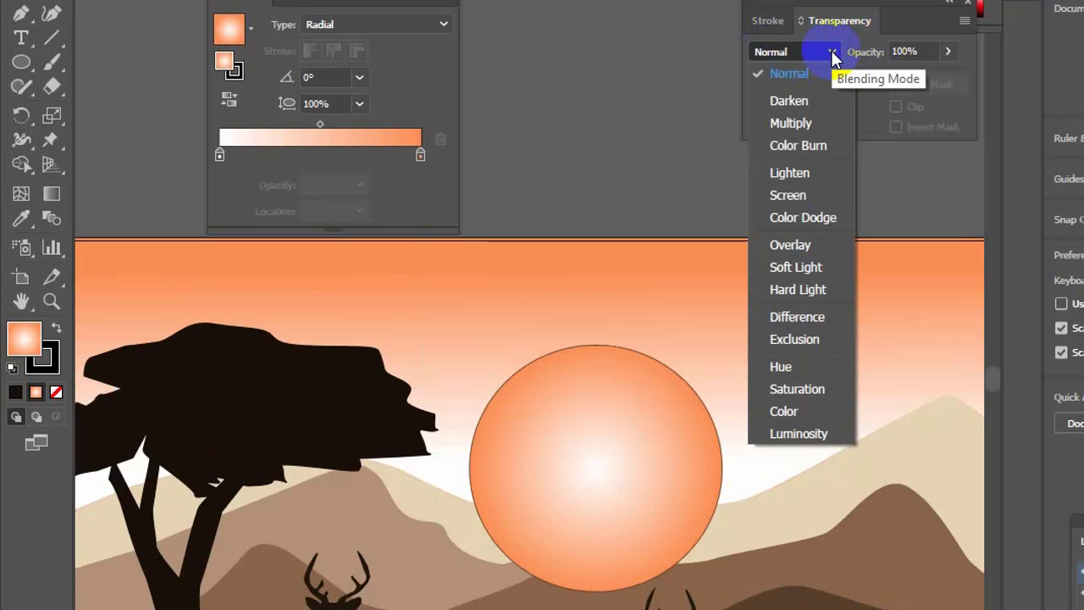
click(815, 193)
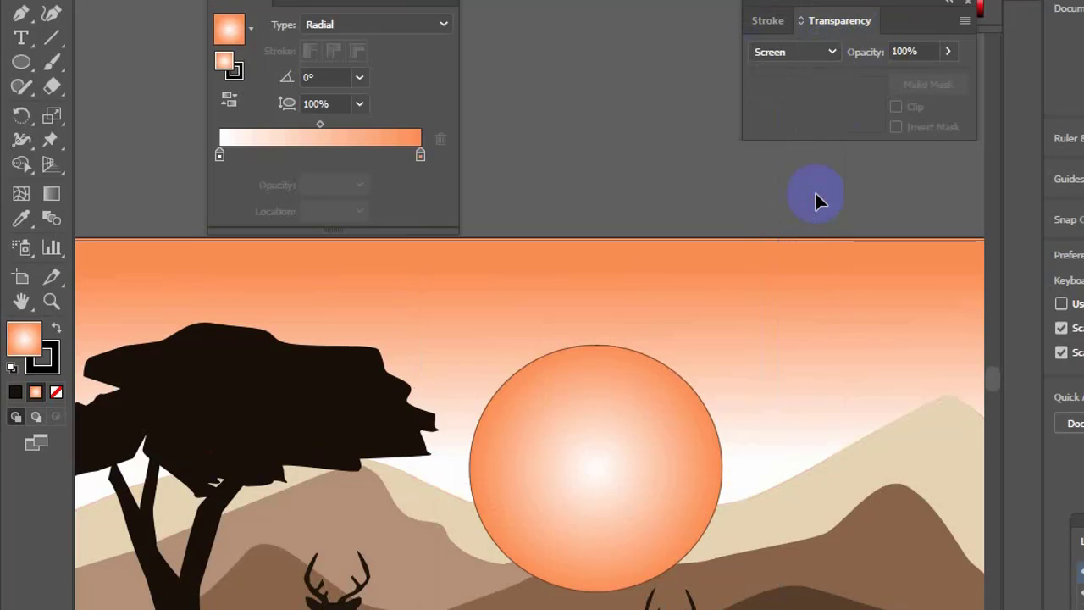
click(616, 400)
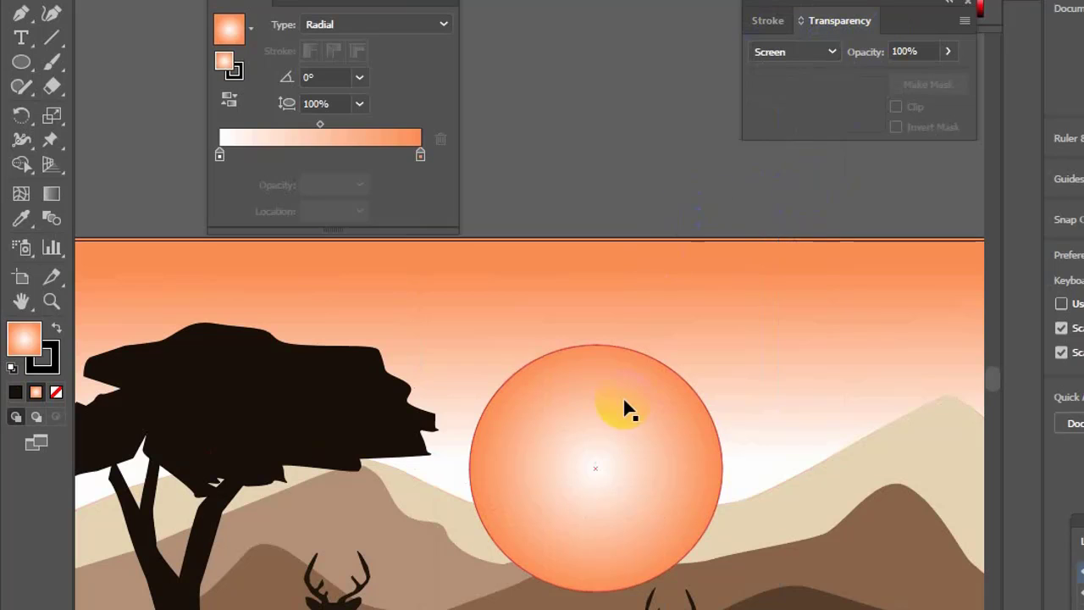
click(832, 51)
click(815, 193)
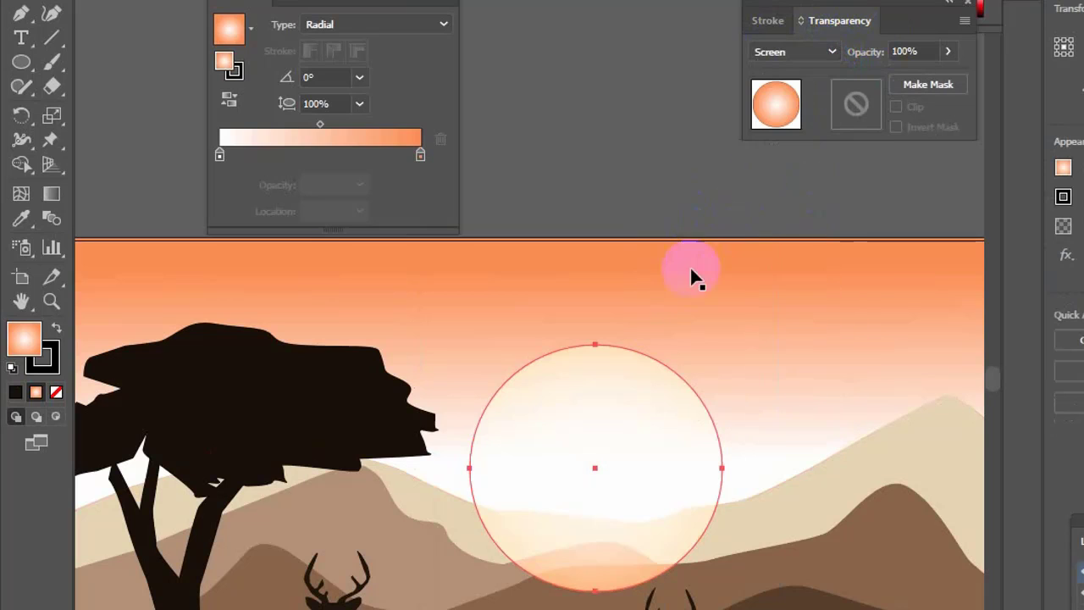
- Recolour the sun's radial gradient with a black outer stop (000000) and a white centre stop
double_click(420, 155)
click(197, 335)
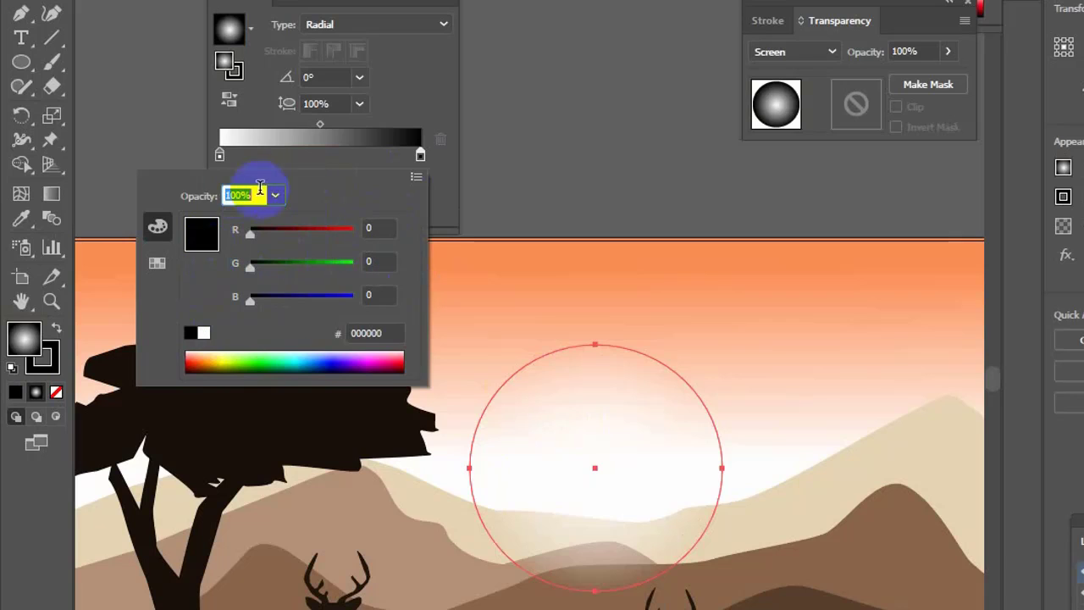
click(222, 159)
double_click(220, 155)
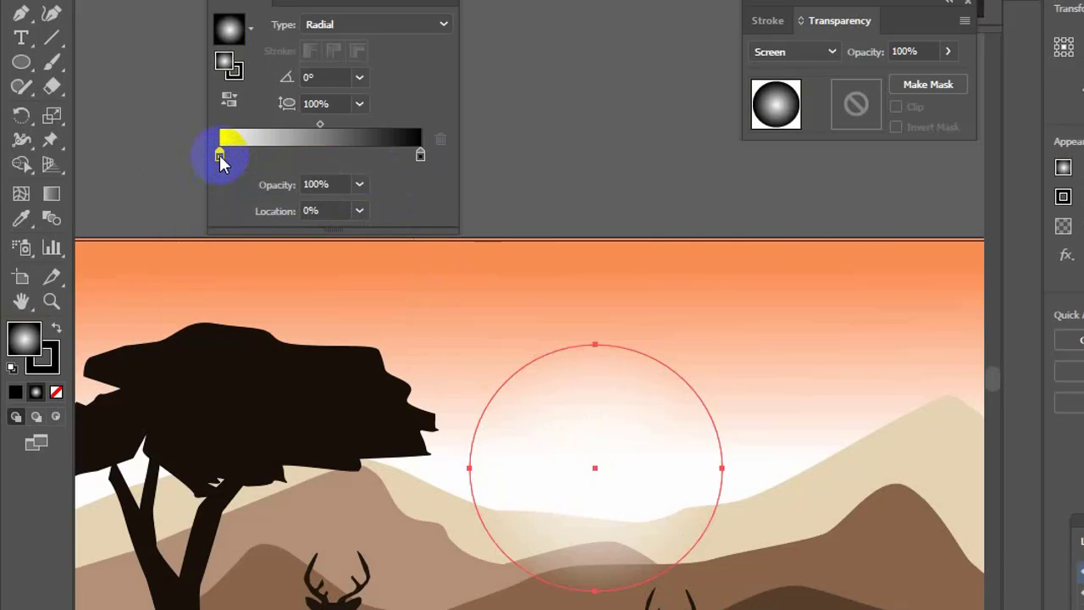
click(199, 234)
click(167, 229)
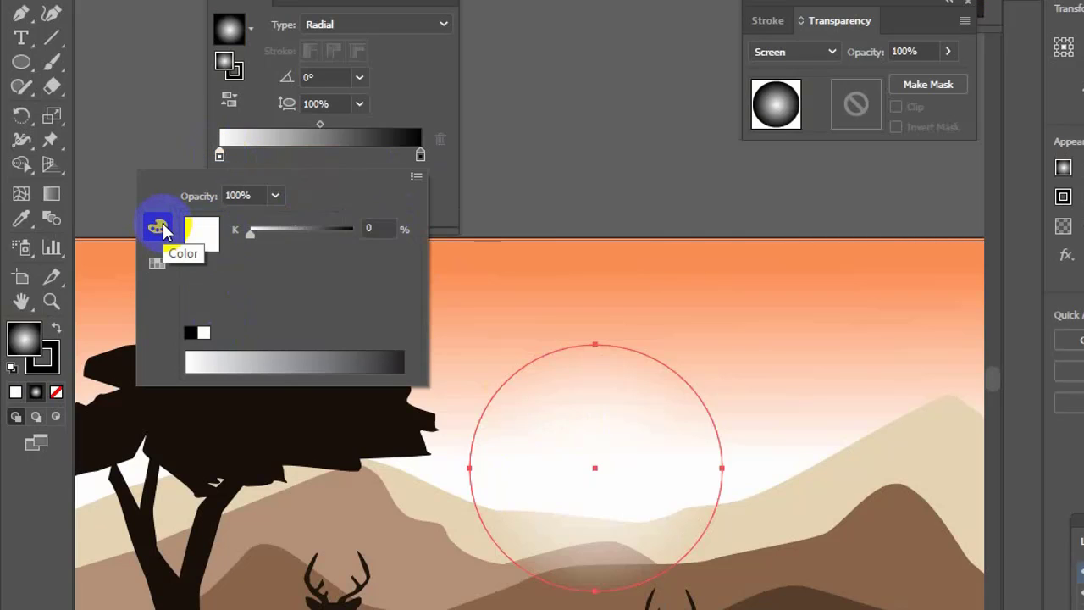
click(205, 331)
click(206, 233)
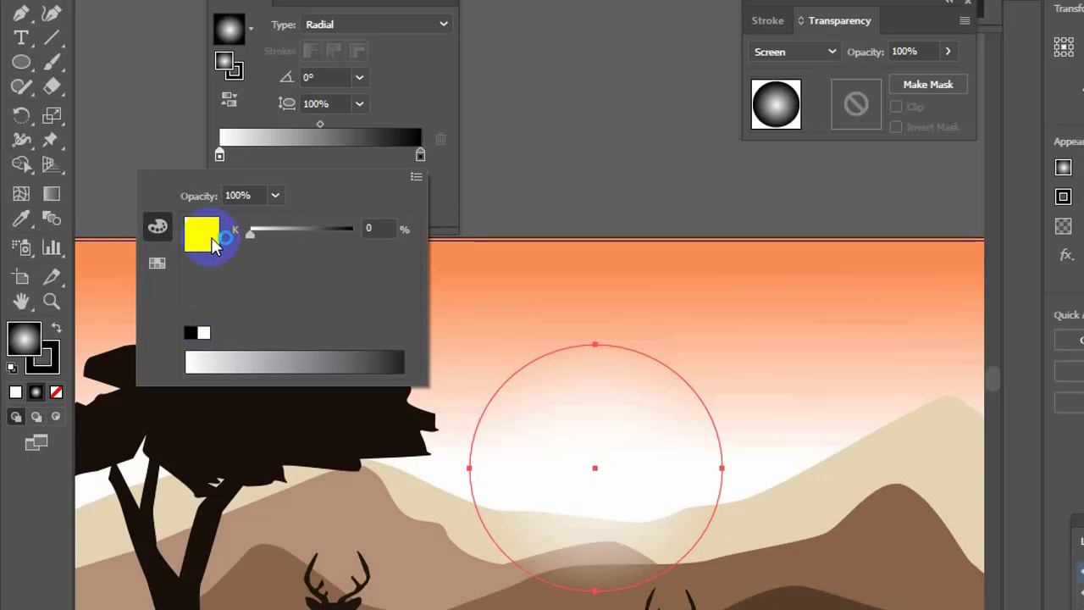
drag(250, 236, 255, 236)
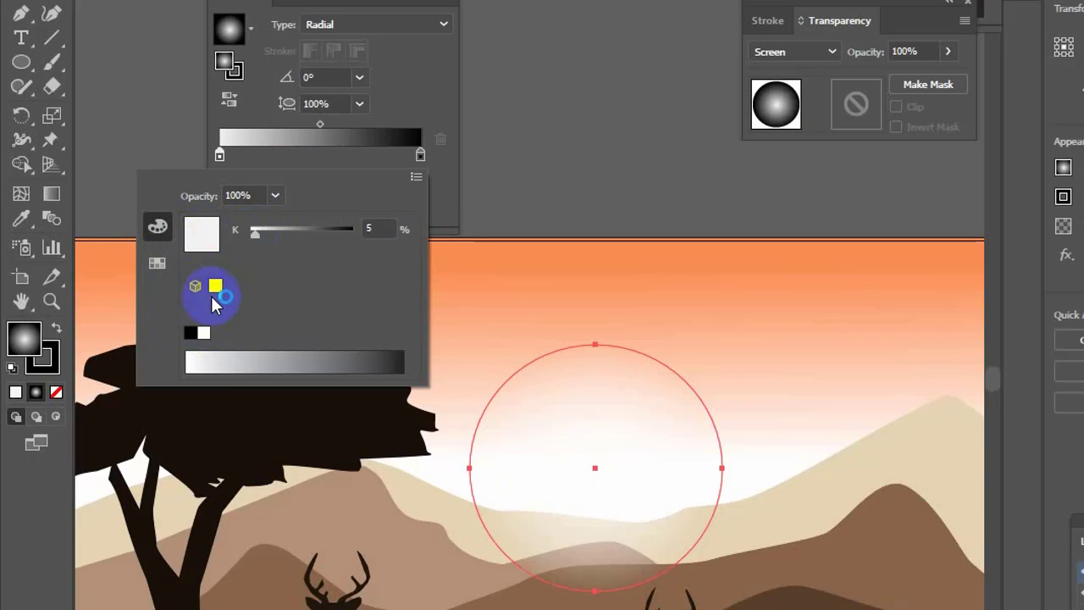
click(216, 289)
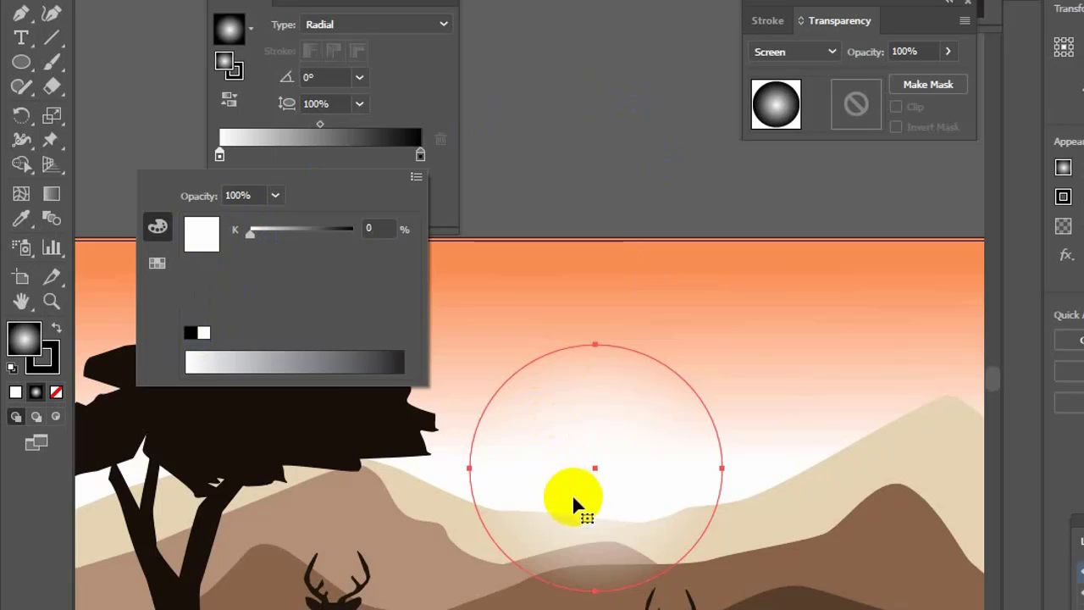
- Move the sun glow down onto the ridges between the peaks and enlarge it in both directions with the Scale tool
drag(594, 467, 591, 512)
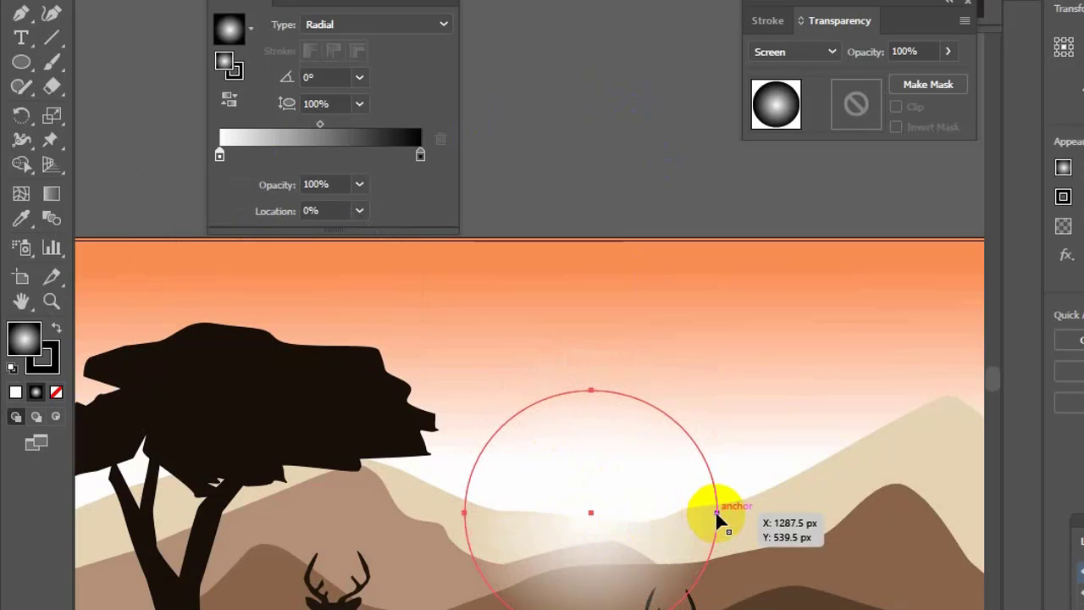
drag(717, 513, 757, 584)
click(52, 115)
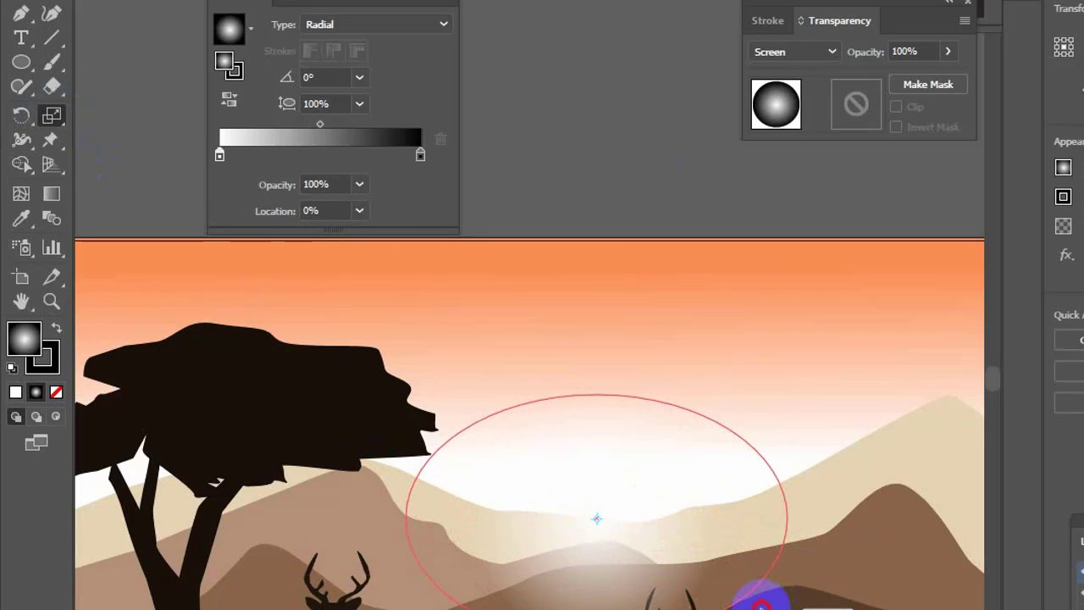
drag(596, 394, 593, 346)
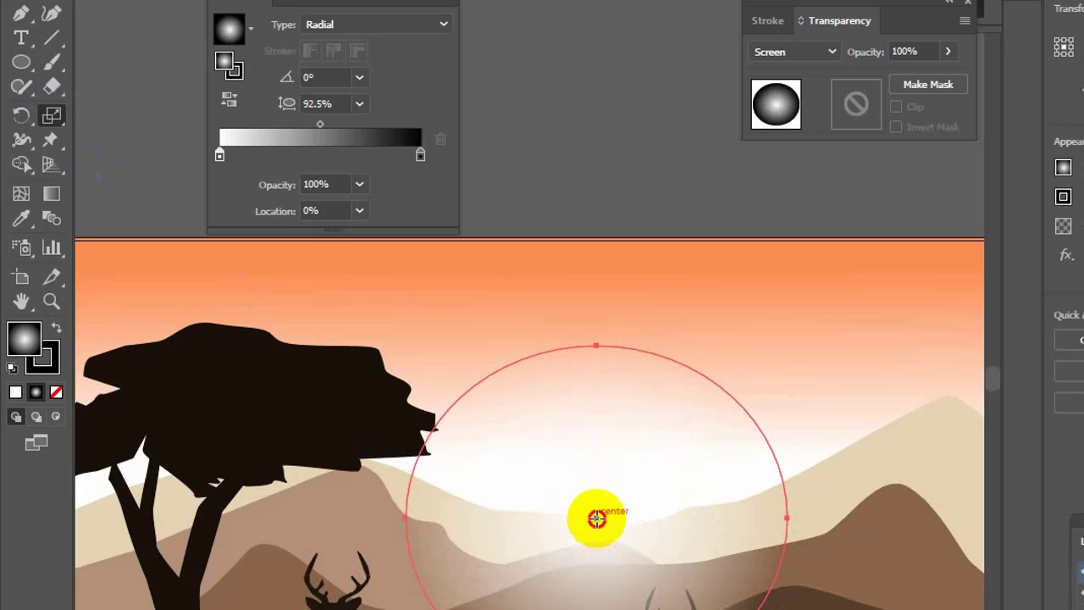
mouse_move(595, 522)
mouse_down()
mouse_move(554, 503)
mouse_move(582, 508)
mouse_up()
click(664, 202)
- Export the finished landscape as a JPEG named Untitled-1, accepting the default export options
scroll(658, 456, down, 3)
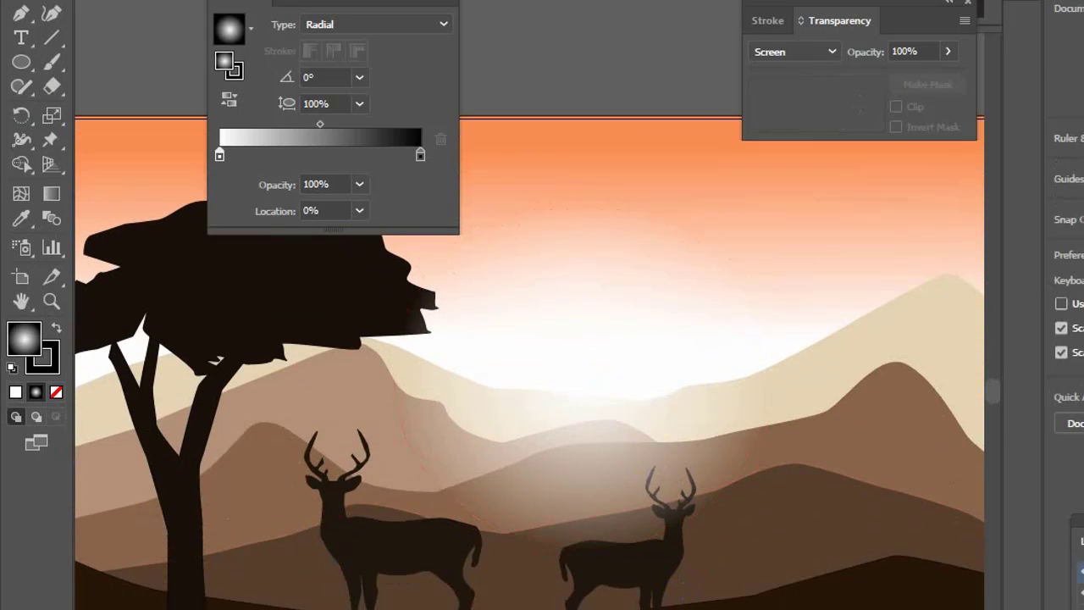
scroll(601, 593, down, 2)
scroll(601, 593, up, 1)
drag(601, 592, 555, 578)
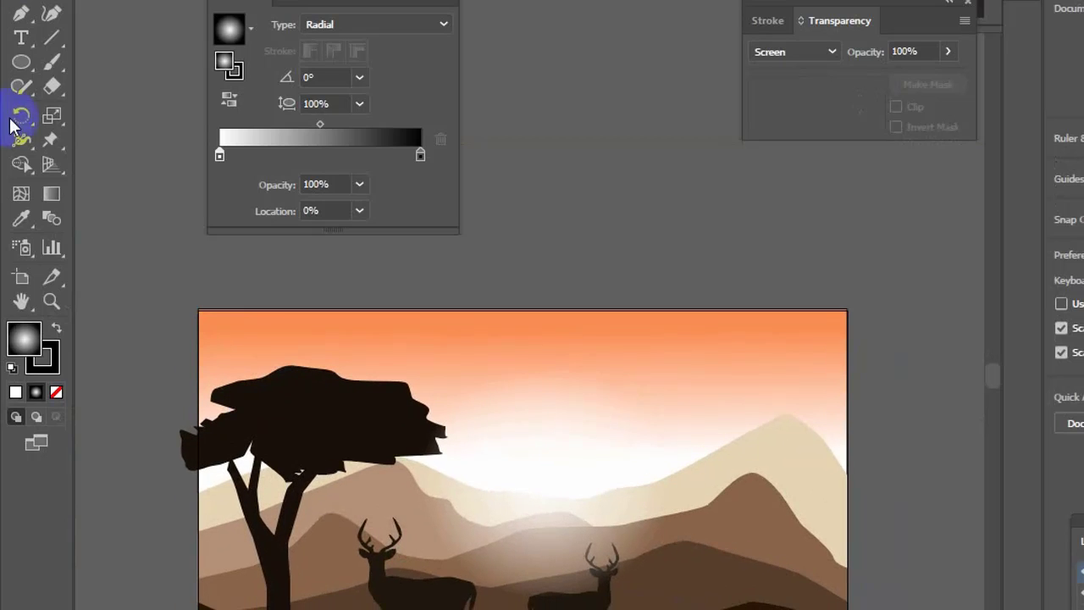
click(56, 1)
click(119, 225)
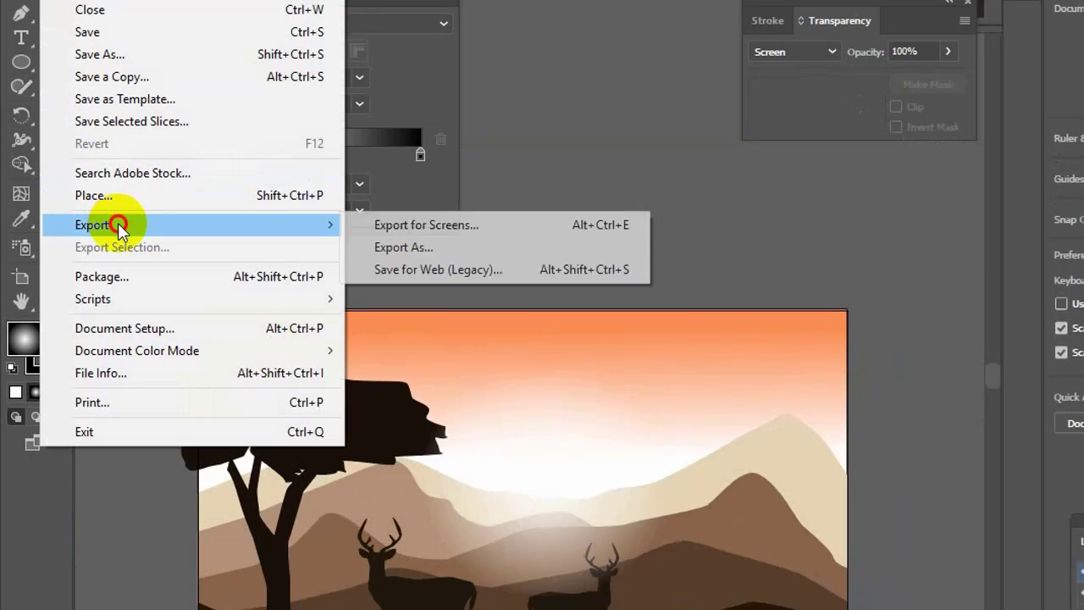
click(389, 247)
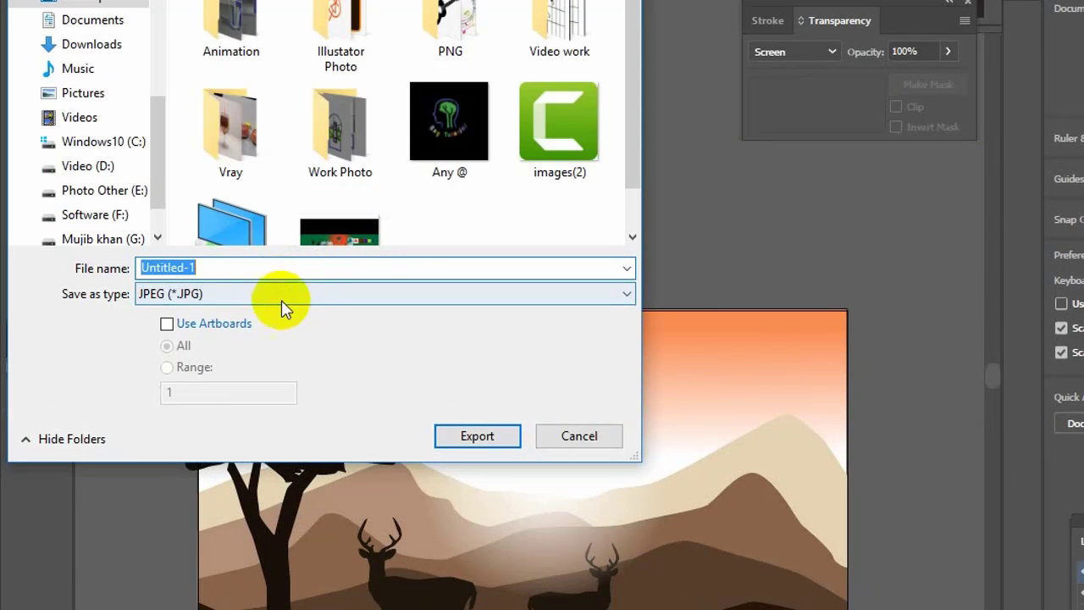
click(470, 439)
click(737, 608)
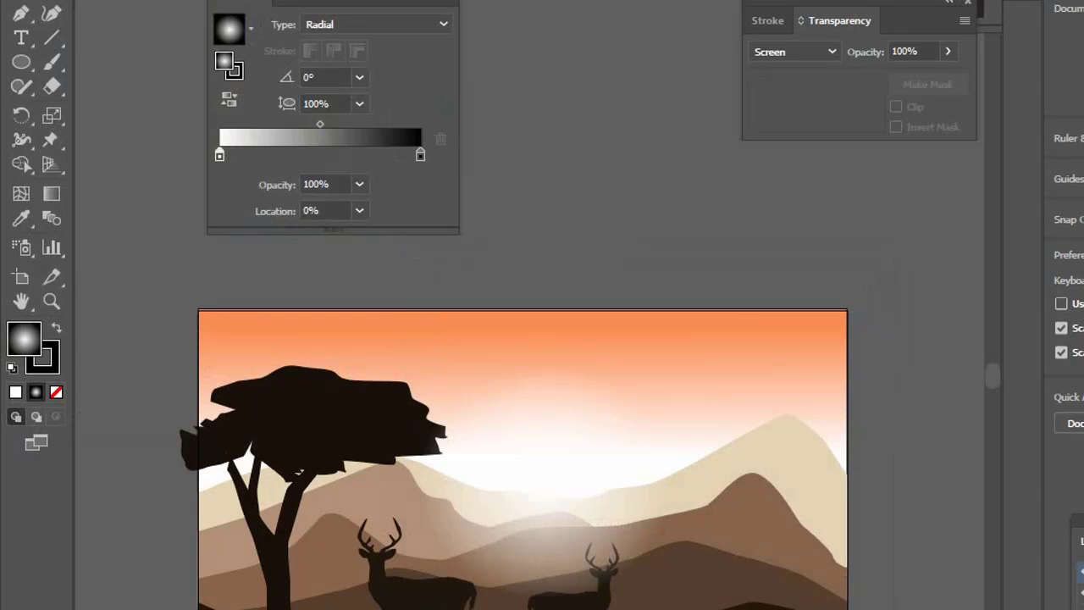